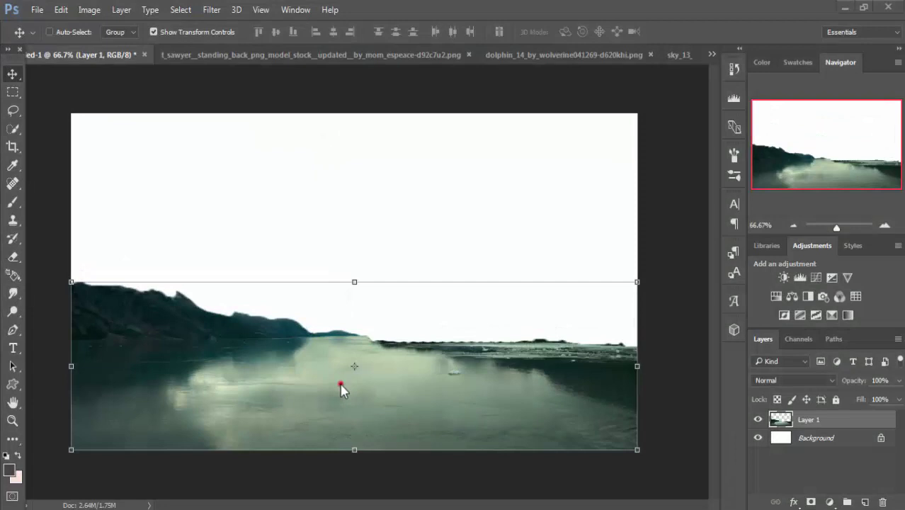
Show the hidden open documents from the document tab bar's overflow list
left_click(341, 388)
left_click(711, 55)
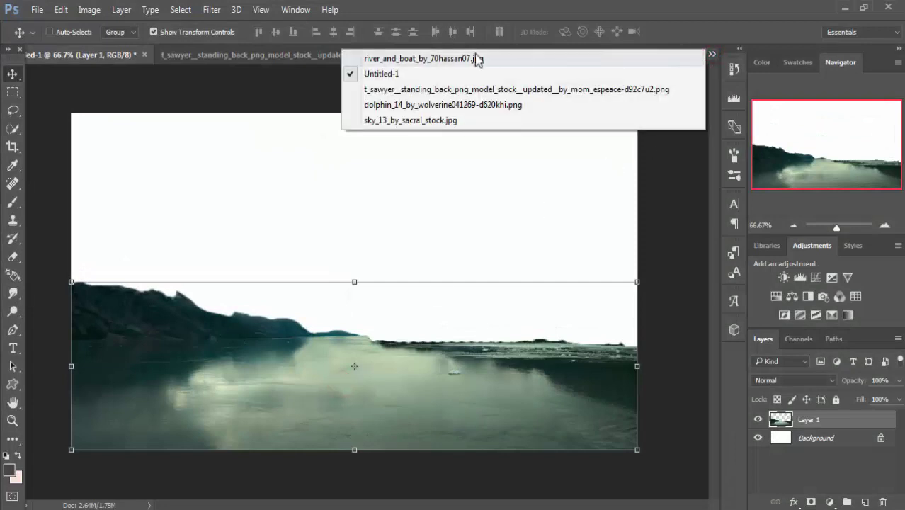
Copy the rowboat from the river_and_boat document into Untitled-1 as Layer 2
left_click(476, 59)
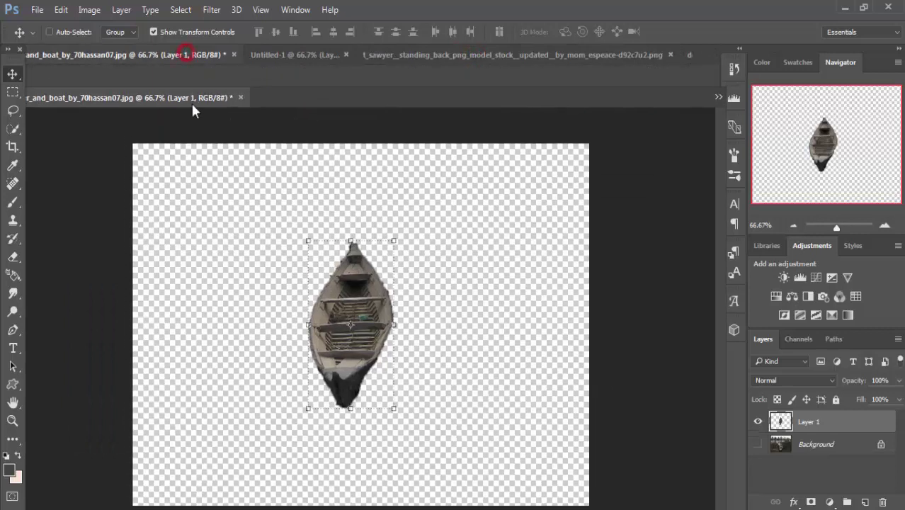
mouse_move(186, 55)
left_mouse_down()
mouse_move(155, 113)
mouse_move(485, 104)
mouse_move(612, 90)
left_mouse_up()
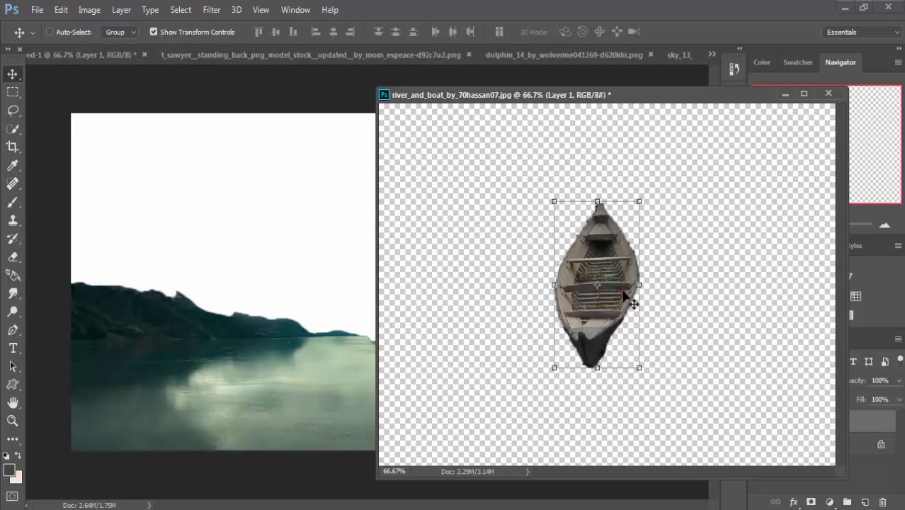
left_click_drag(627, 296, 330, 368)
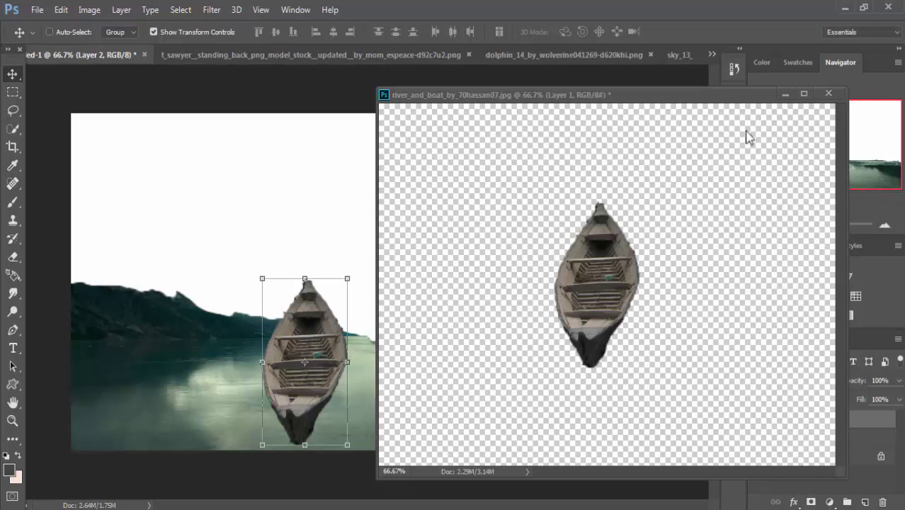
left_click(784, 93)
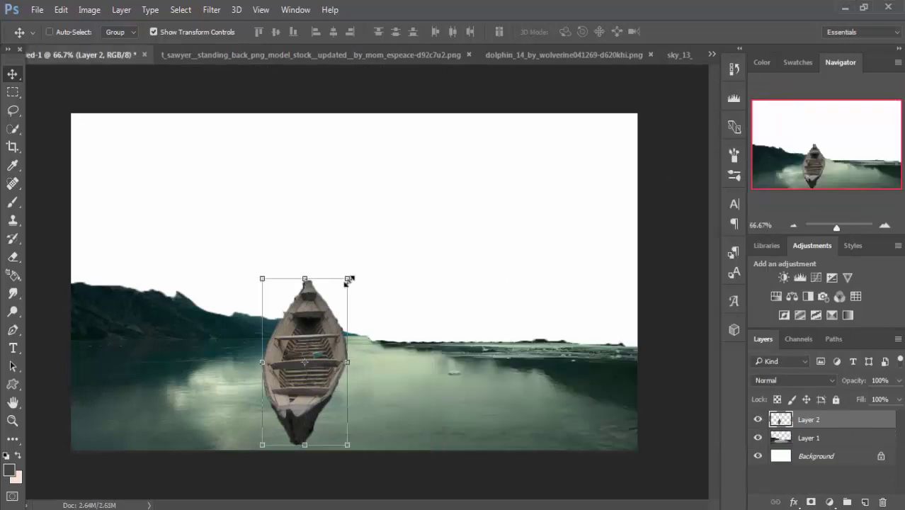
Scale the rowboat down and settle it on the water in the bottom-centre foreground
key("shift+alt")
left_click_drag(348, 280, 333, 308)
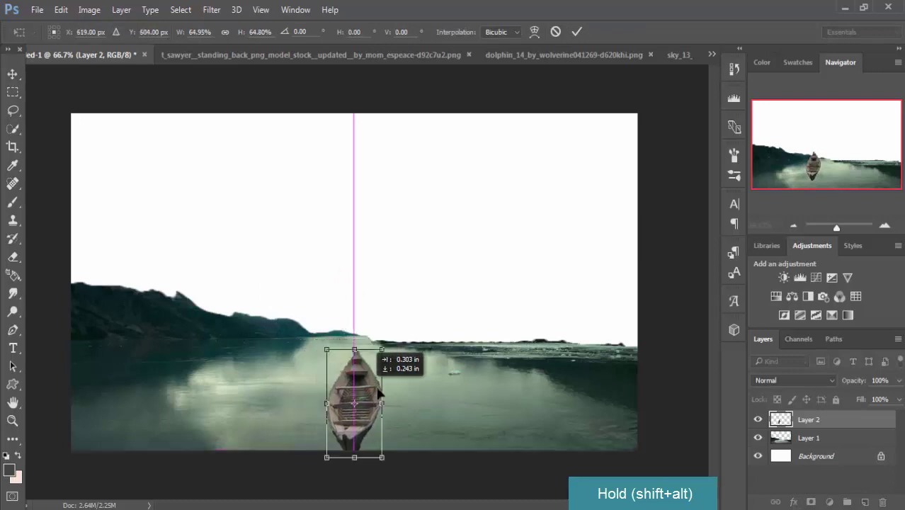
left_click_drag(322, 349, 386, 393)
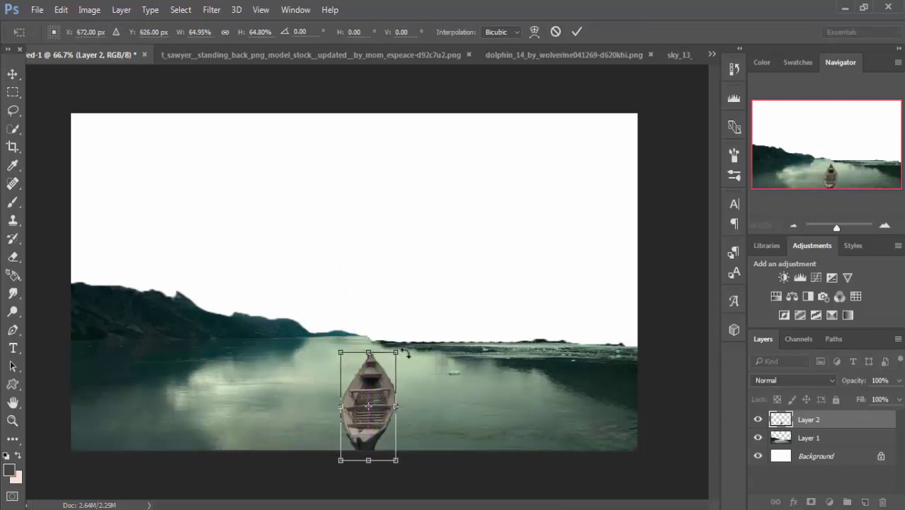
left_click_drag(398, 351, 398, 349)
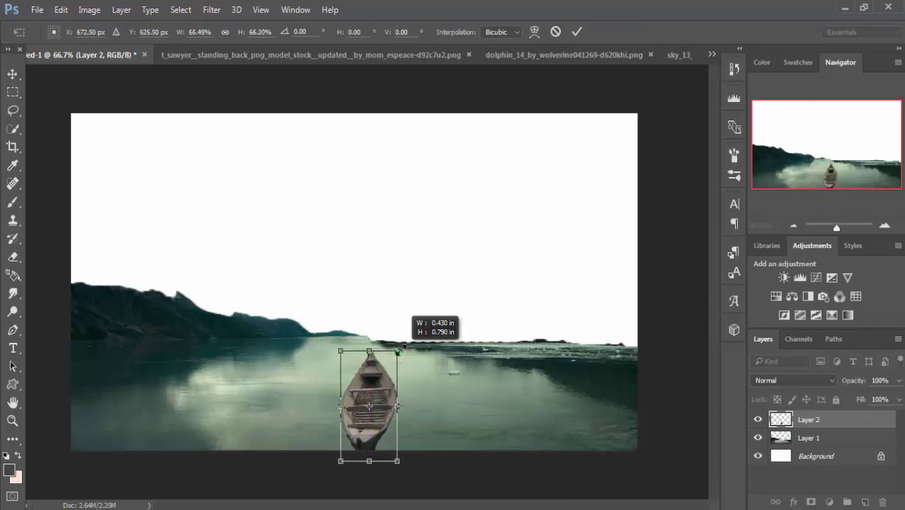
left_click_drag(379, 415, 352, 422)
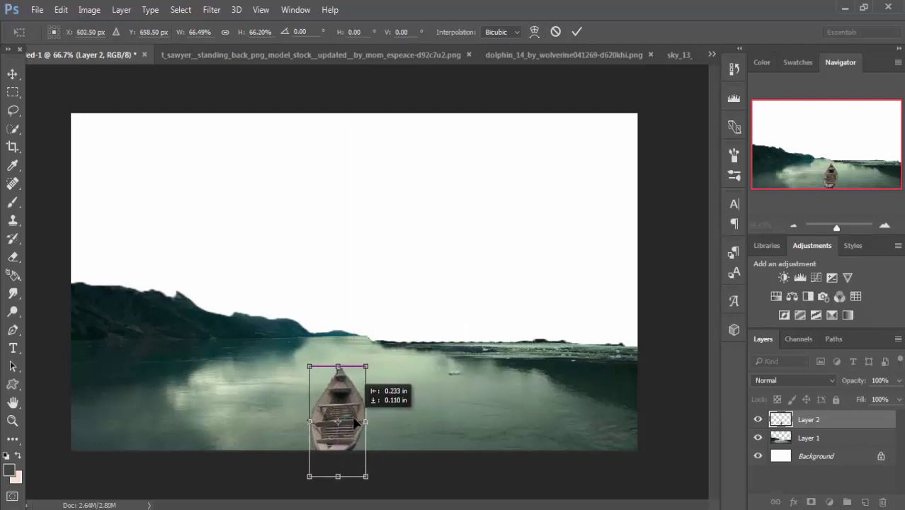
left_click_drag(365, 366, 368, 361)
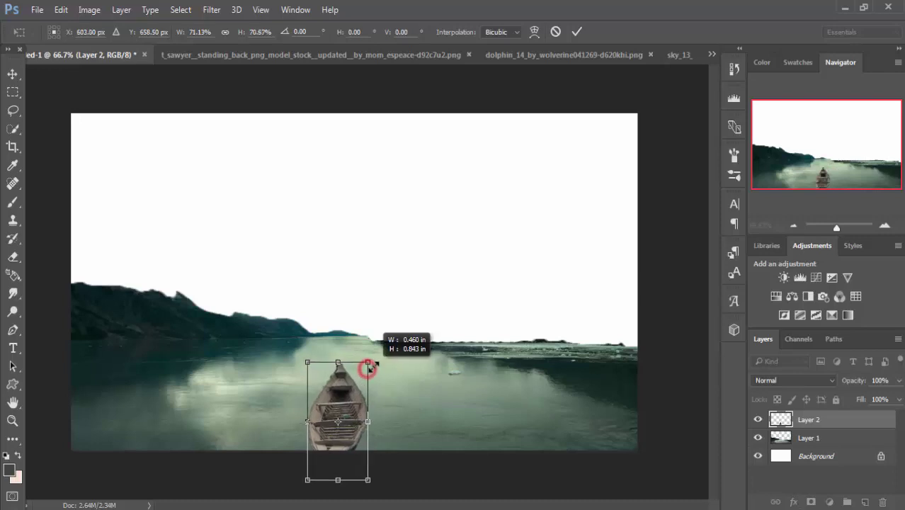
left_click_drag(369, 426, 379, 424)
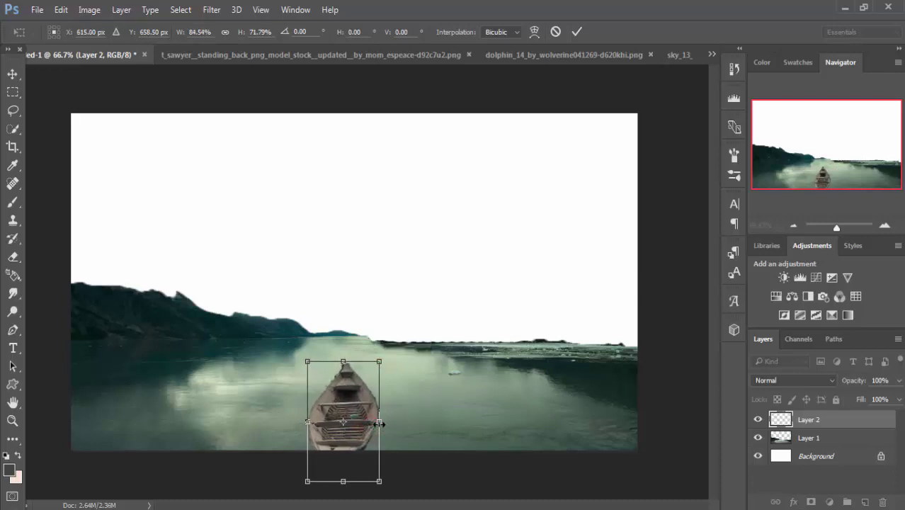
left_click(576, 31)
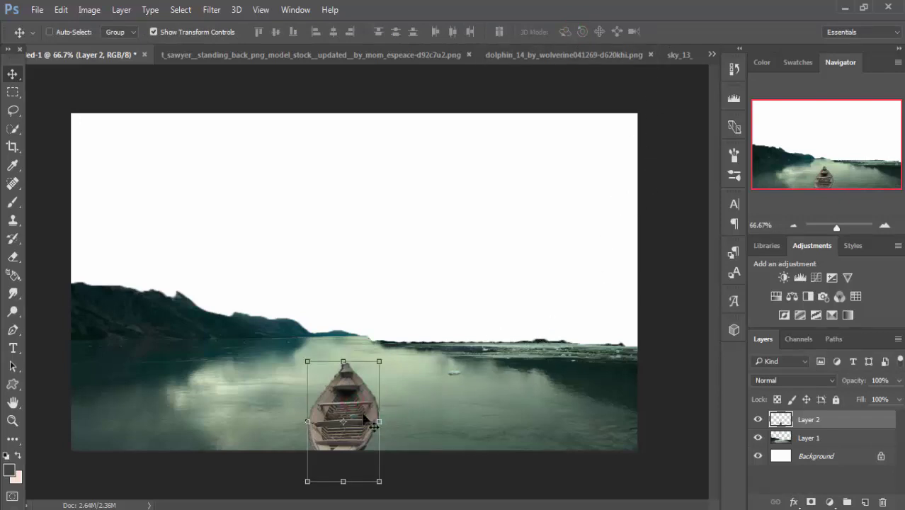
left_click_drag(364, 419, 360, 416)
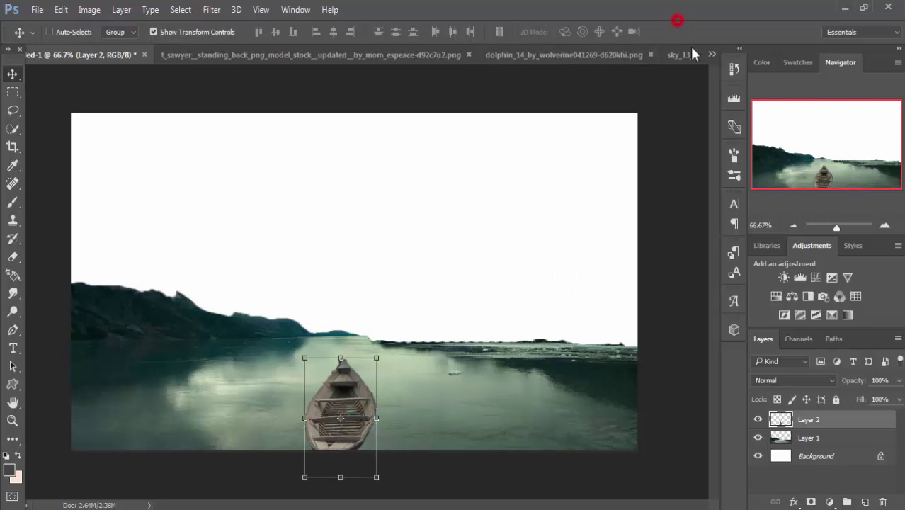
left_click(711, 55)
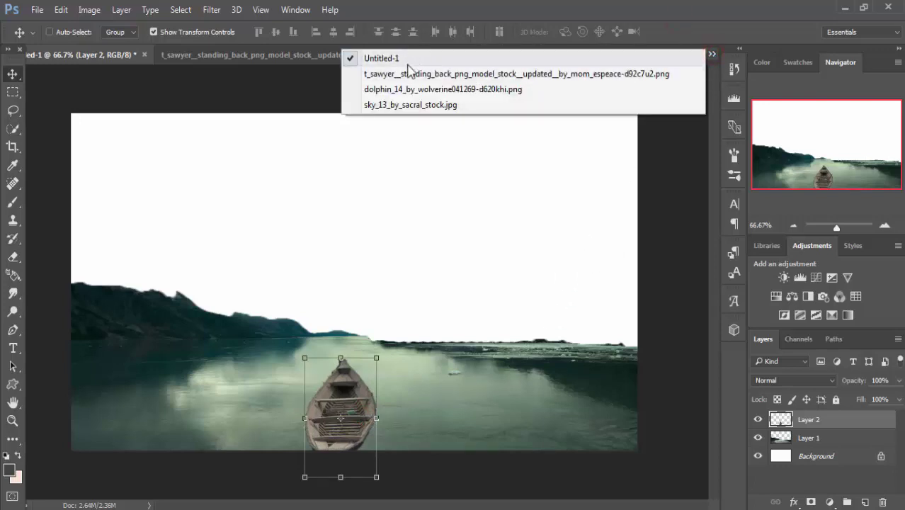
Copy the boy from t_sawyer into the composite, scaled to about 45% and standing on the rowboat
left_click(408, 74)
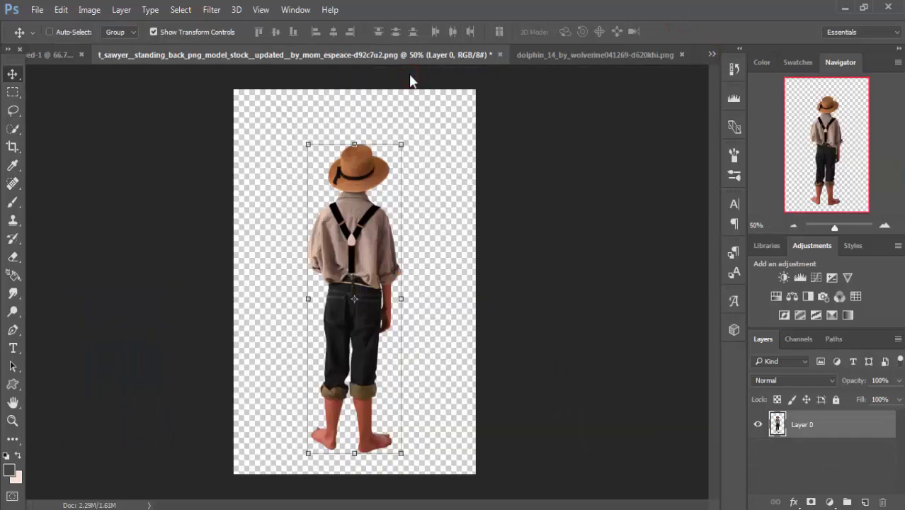
left_click_drag(336, 57, 316, 104)
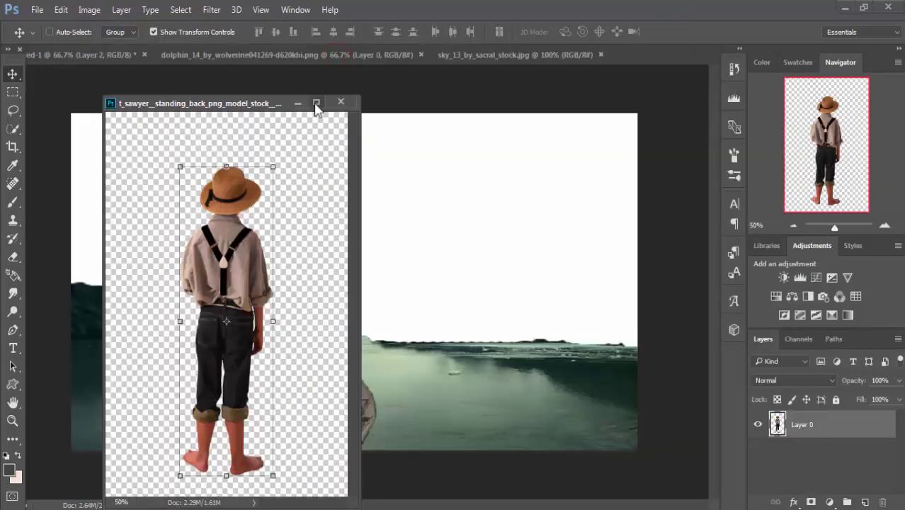
left_click_drag(259, 108, 705, 109)
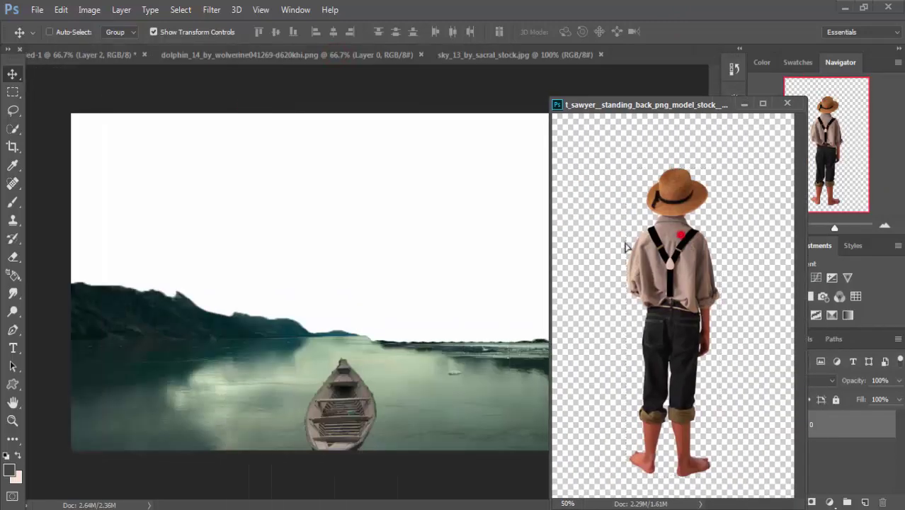
left_click_drag(679, 235, 355, 306)
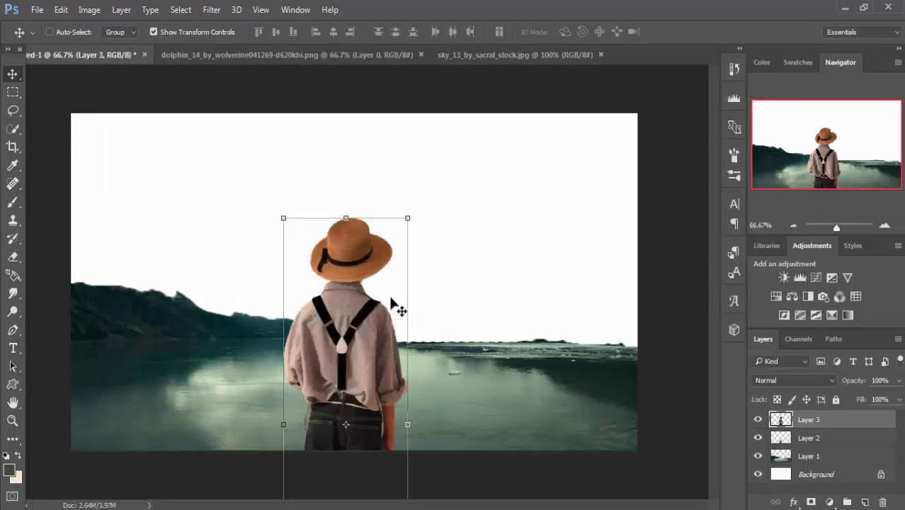
left_click_drag(283, 218, 317, 331)
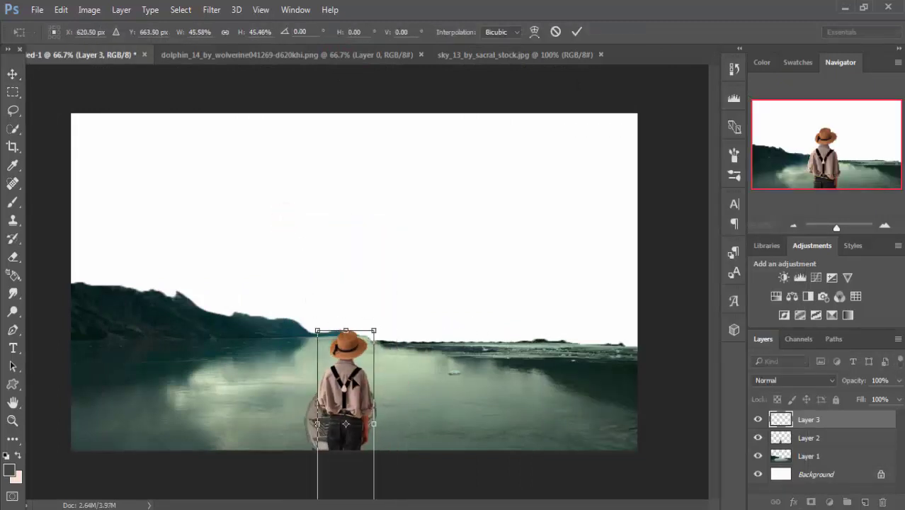
left_click_drag(358, 439, 352, 358)
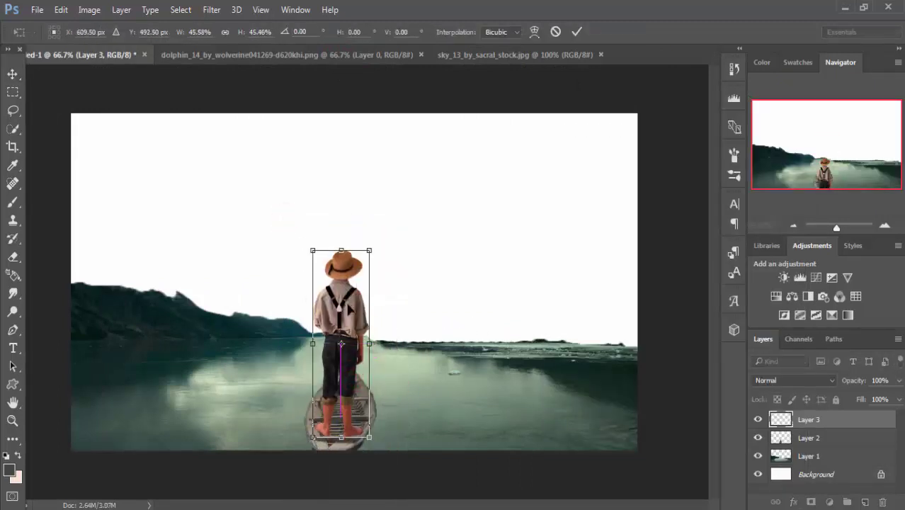
left_click(579, 35)
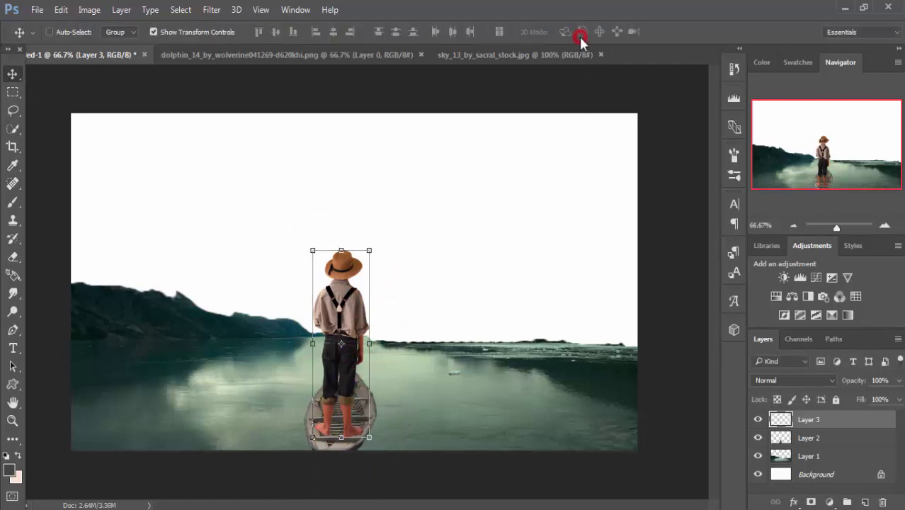
Enlarge the rowboat to about 156% and position it under the boy's feet
left_click(794, 438)
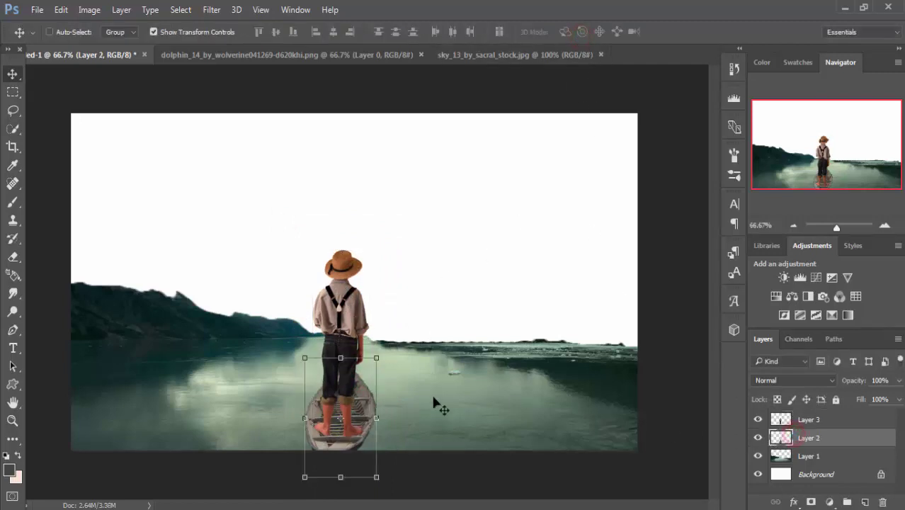
left_click_drag(304, 359, 284, 324)
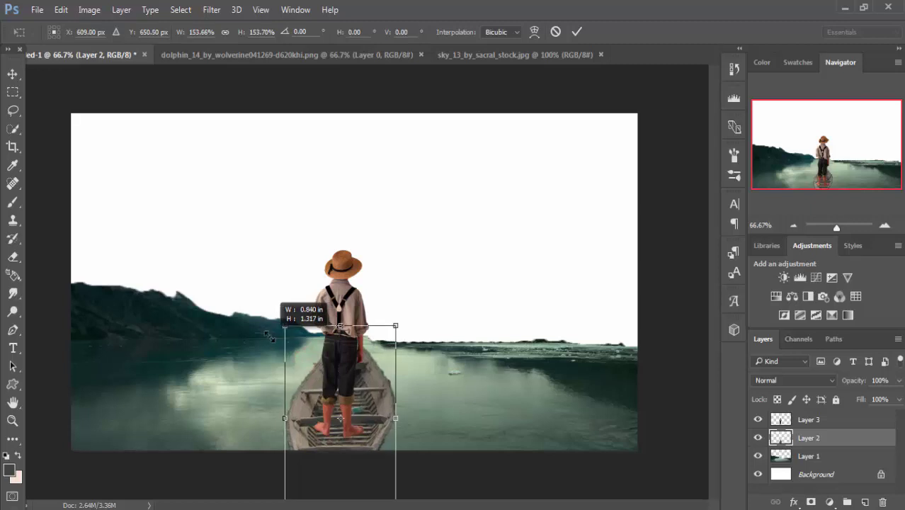
left_click_drag(388, 409, 380, 429)
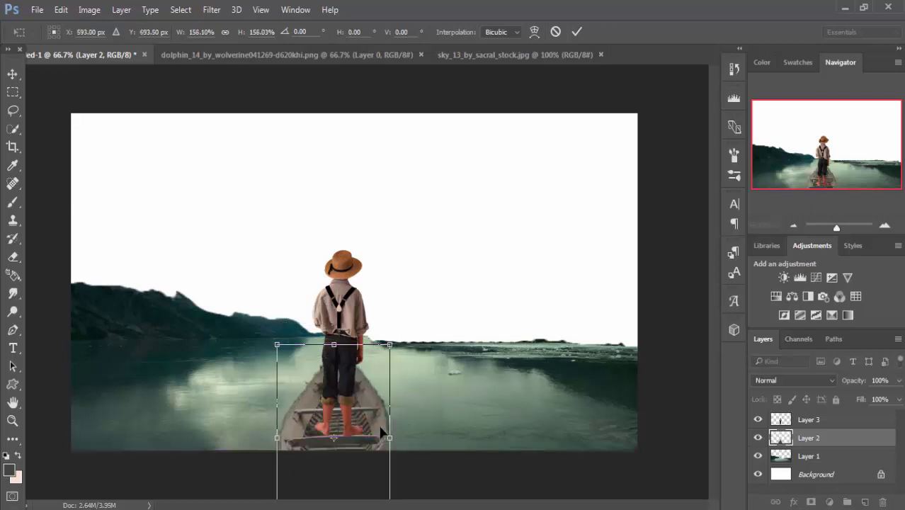
left_click_drag(378, 426, 380, 393)
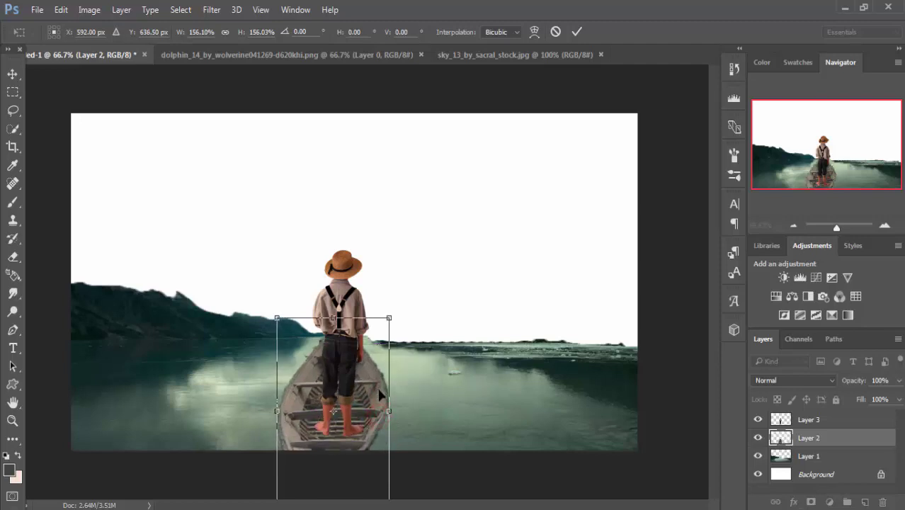
left_click(576, 31)
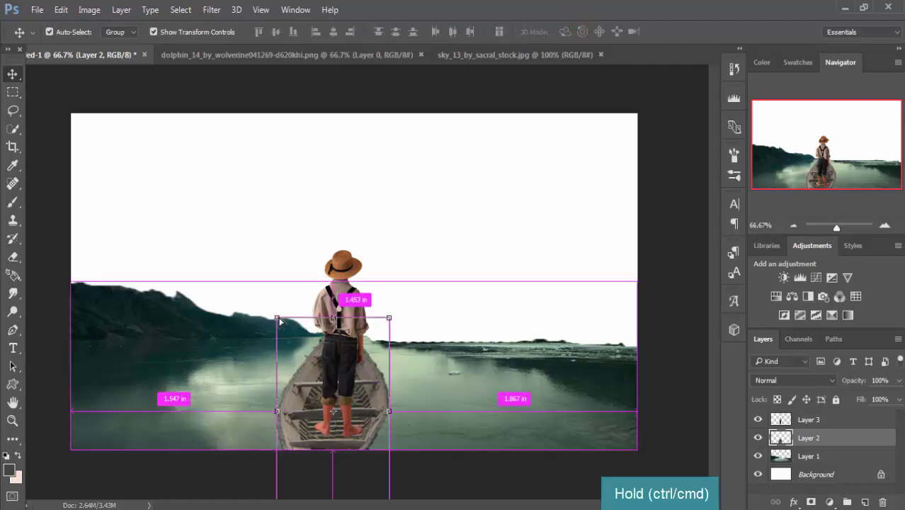
Distort the rowboat's far end to level its edge for perspective
left_click_drag(277, 318, 288, 342)
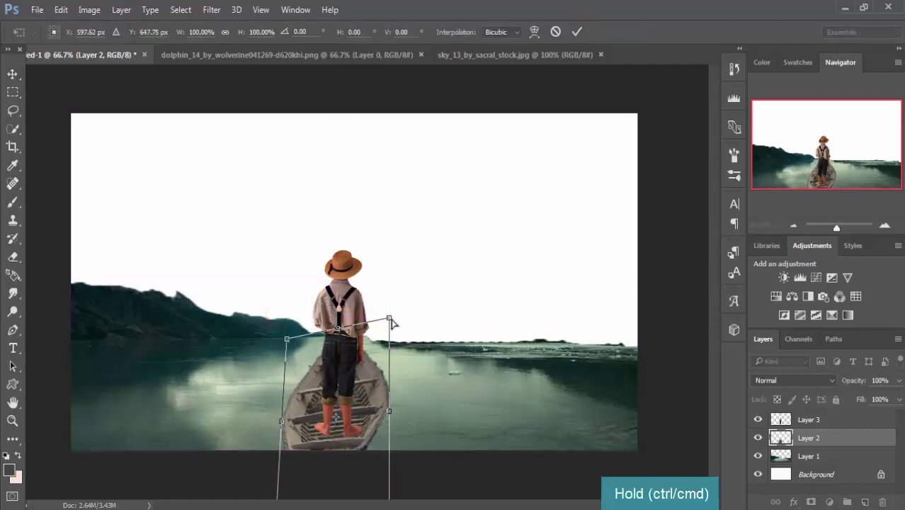
left_click_drag(389, 318, 387, 350)
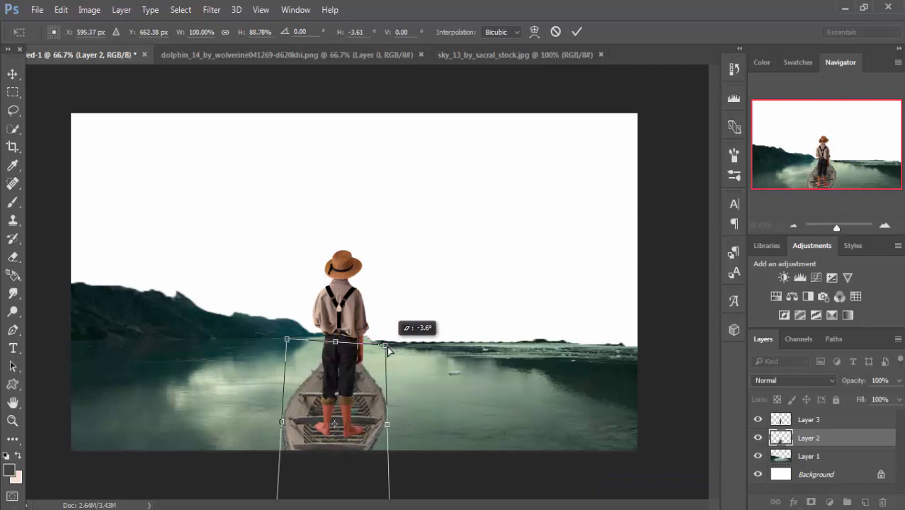
left_click(285, 342)
left_click_drag(283, 348, 281, 338)
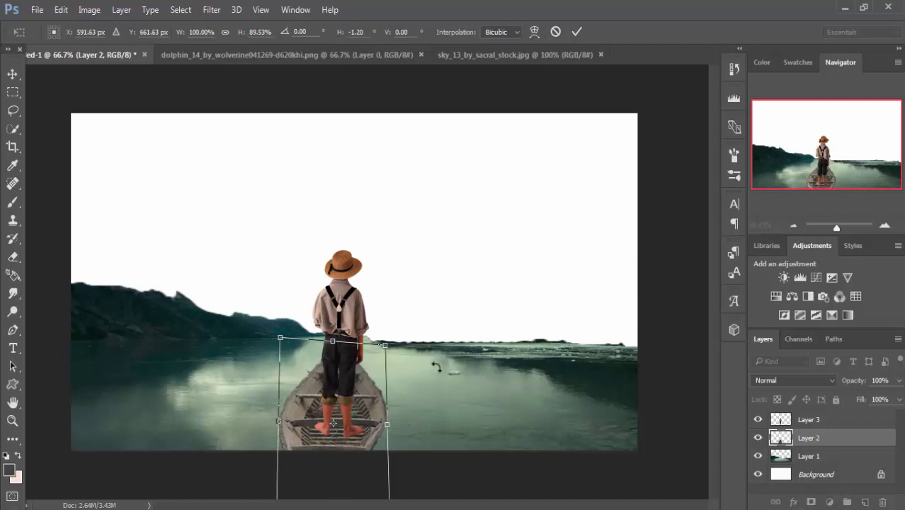
left_click(577, 32)
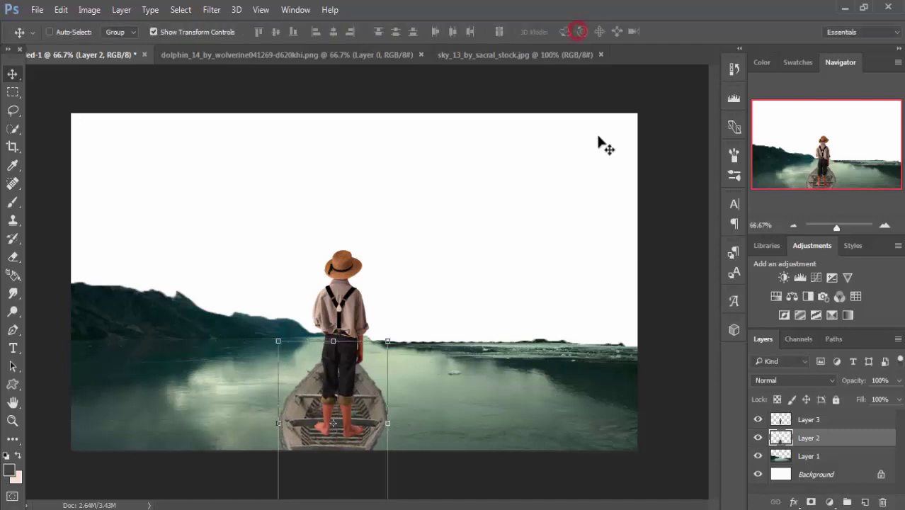
Enlarge the boy to about 108.5%, nudge him left and up, and add a layer mask
left_click(793, 422)
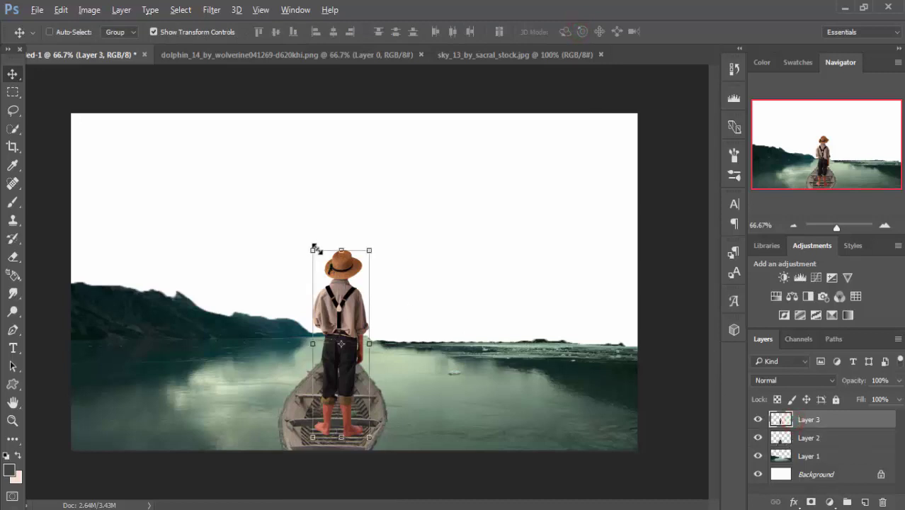
left_click_drag(312, 246, 304, 241)
left_click_drag(352, 351, 343, 347)
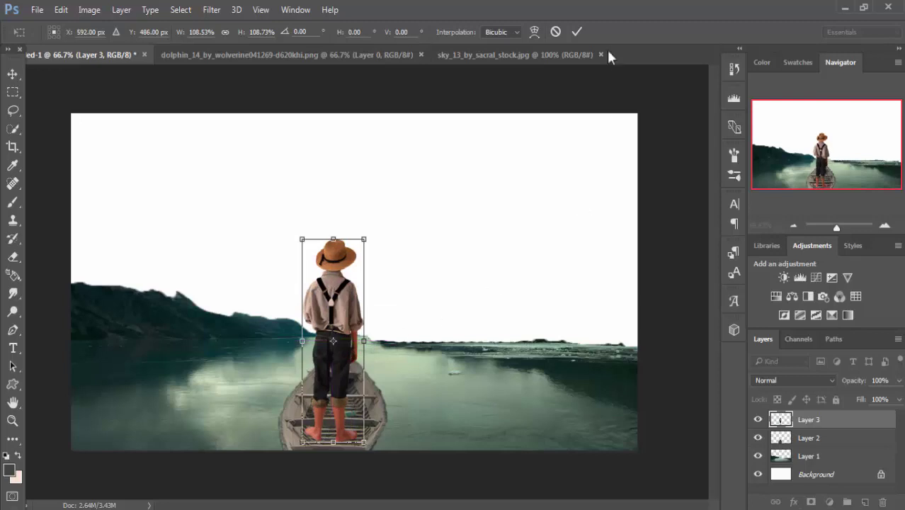
left_click(576, 31)
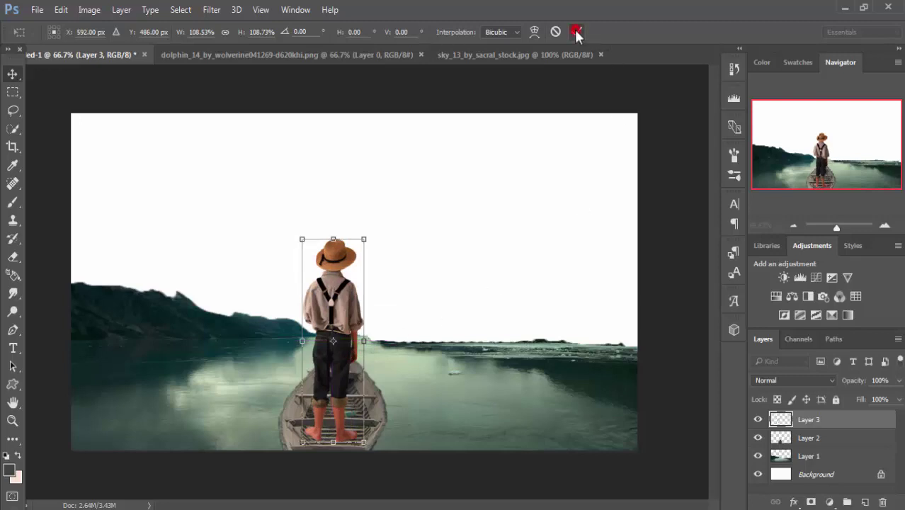
left_click(811, 501)
Paint black on the boy's mask with a size 15 brush to hide his legs behind the plank
left_click(13, 202)
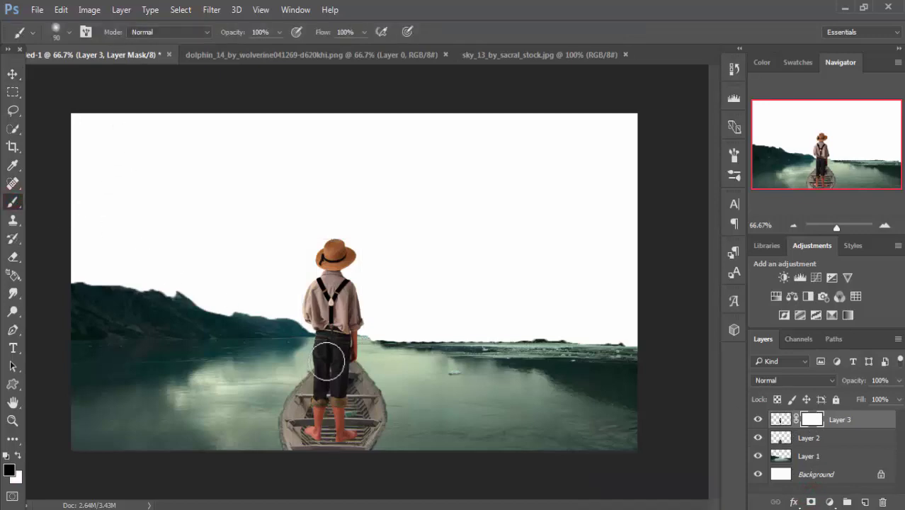
scroll(322, 366, "up", 5)
left_click_drag(317, 365, 370, 105)
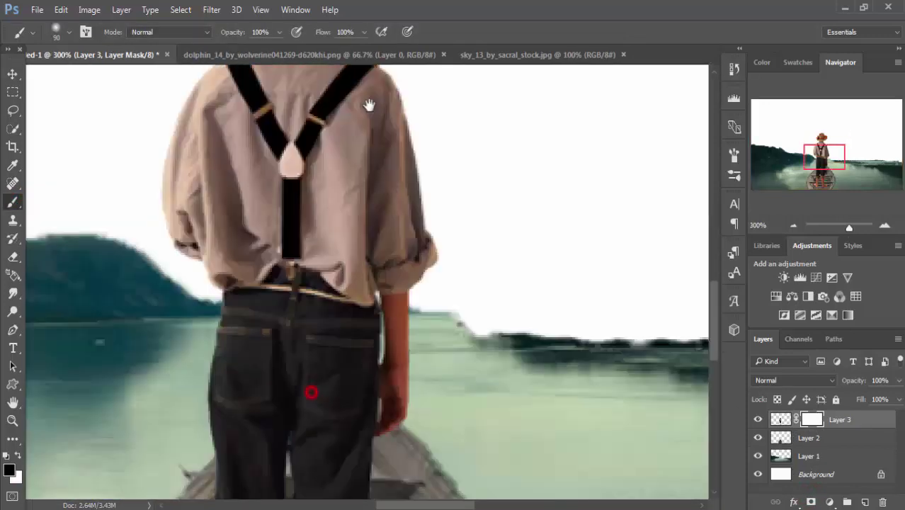
left_click_drag(365, 196, 364, 115)
left_click_drag(339, 289, 377, 123)
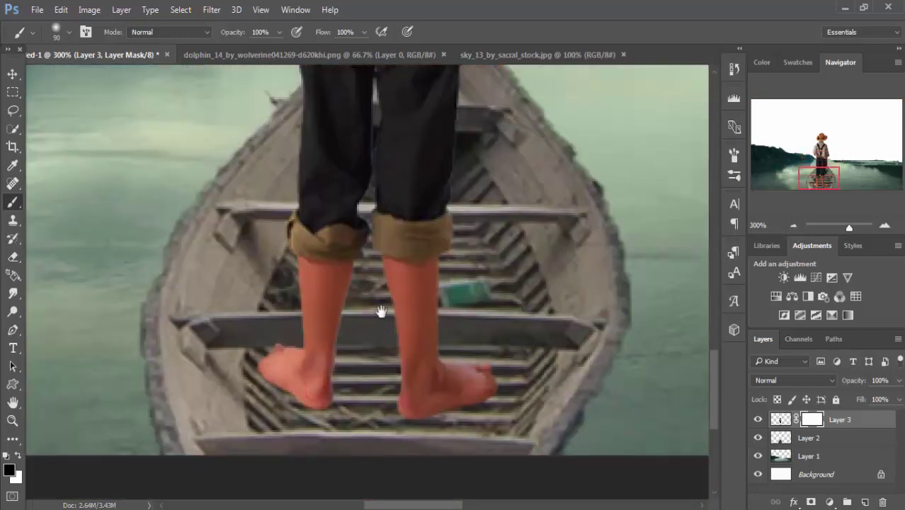
key("bracketleft")
key("bracketleft")
key("bracketleft")
key("bracketleft")
mouse_move(438, 323)
left_mouse_down()
mouse_move(381, 329)
mouse_move(448, 330)
mouse_move(394, 334)
mouse_move(299, 319)
mouse_move(283, 326)
mouse_move(335, 326)
mouse_move(252, 333)
mouse_move(304, 336)
left_mouse_up()
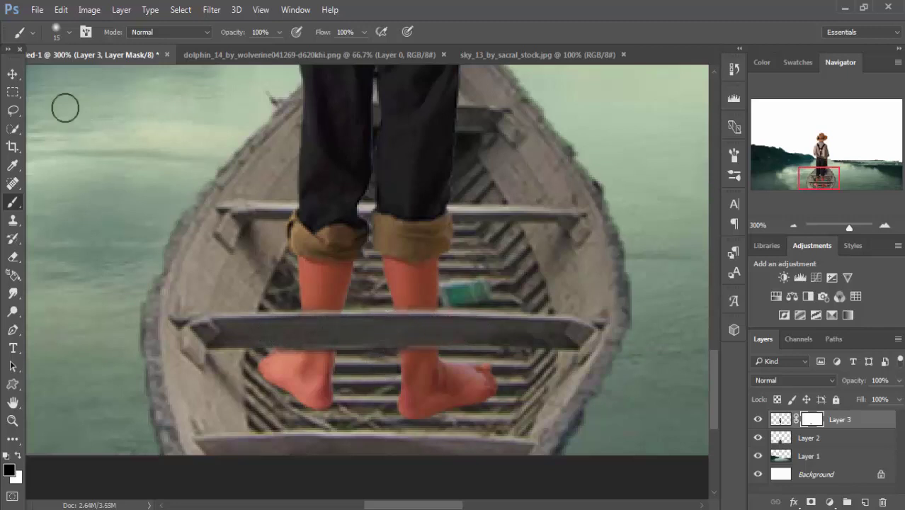
left_click(12, 73)
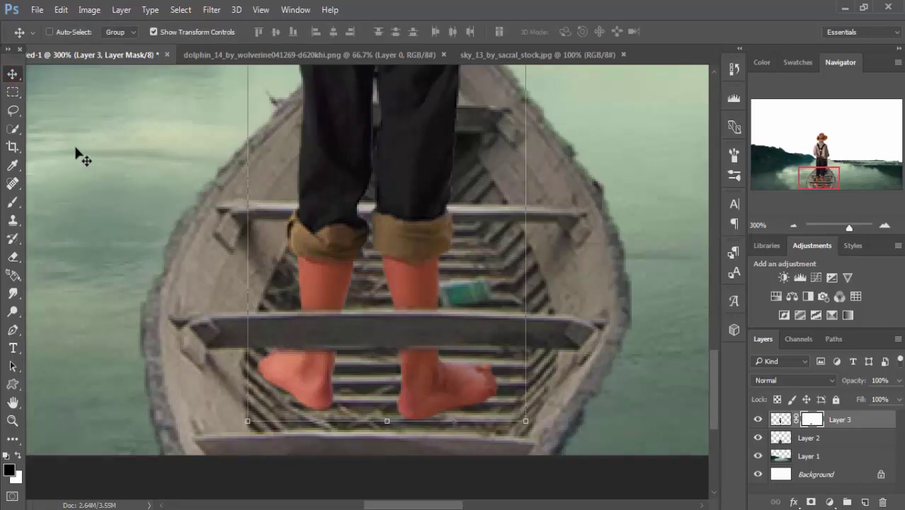
Copy the sky_13 stormy cloud photo into the composite as Layer 4
key("ctrl+minus")
key("ctrl+minus")
key("ctrl+minus")
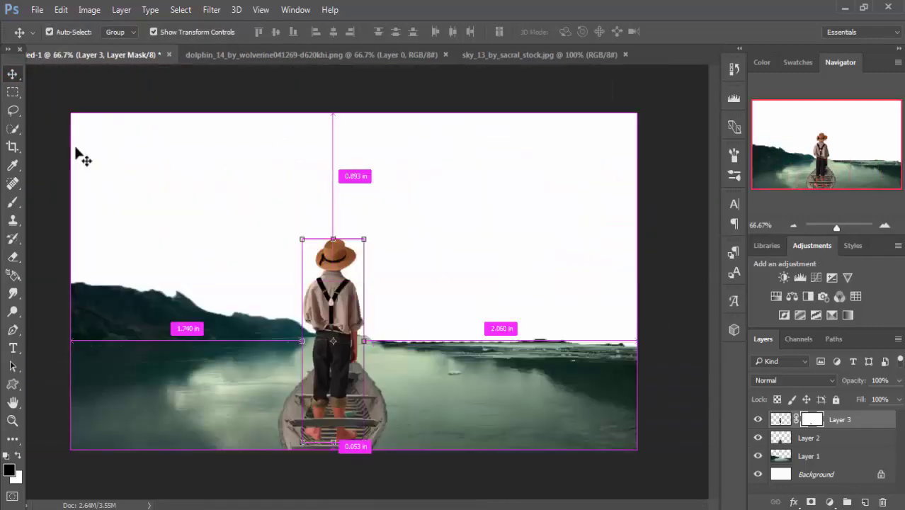
left_click(780, 419)
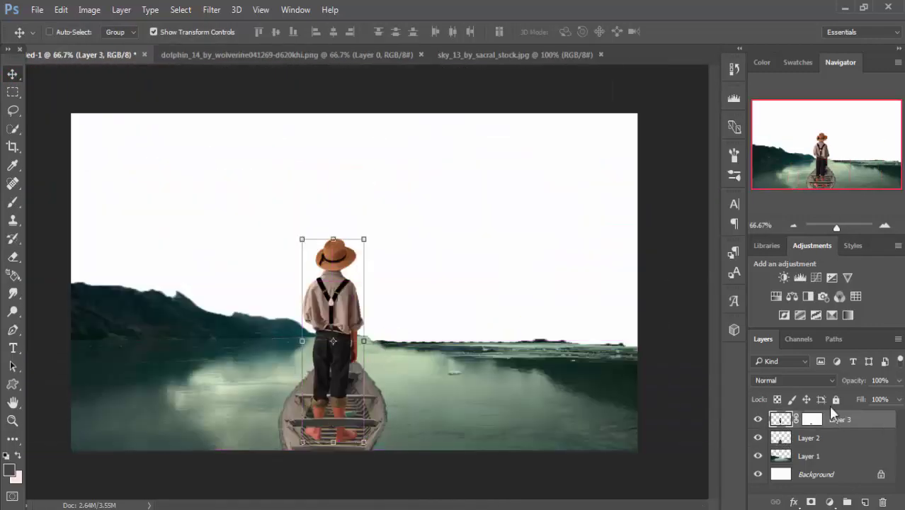
left_click(495, 55)
left_click_drag(506, 55, 507, 122)
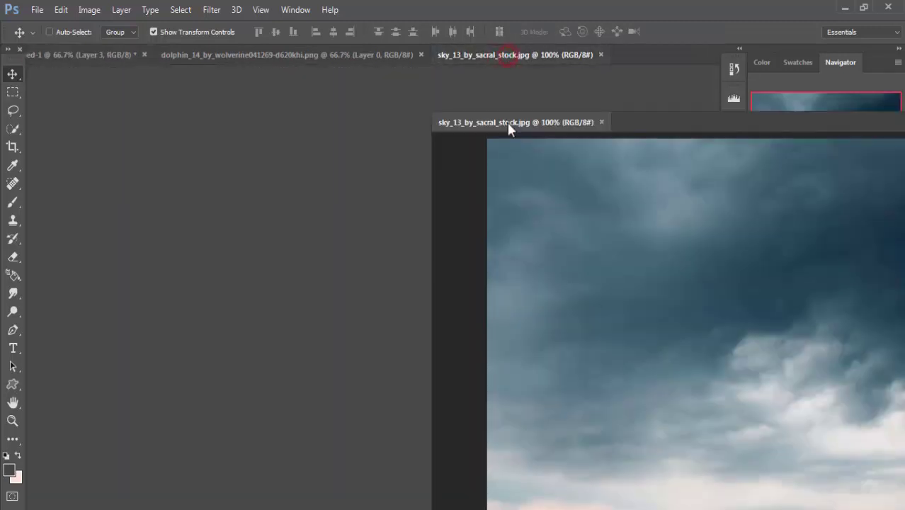
left_click_drag(544, 239, 269, 206)
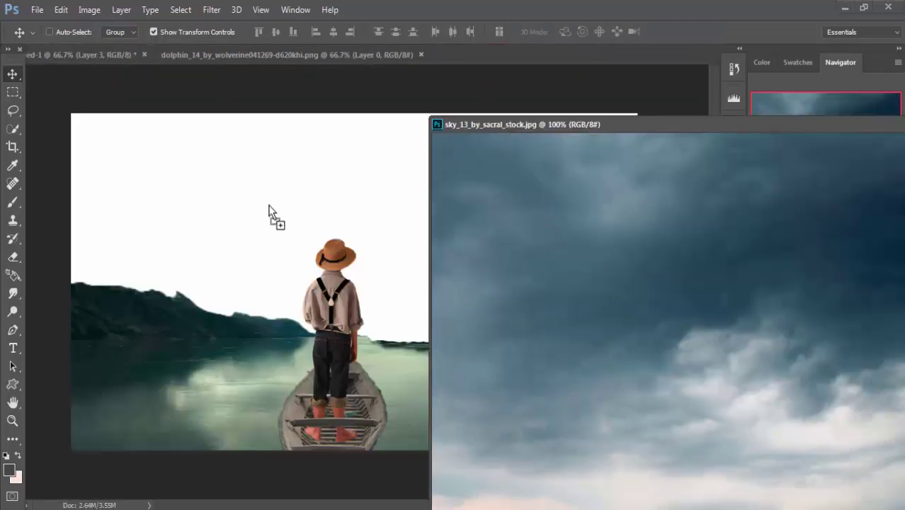
double_click(736, 127)
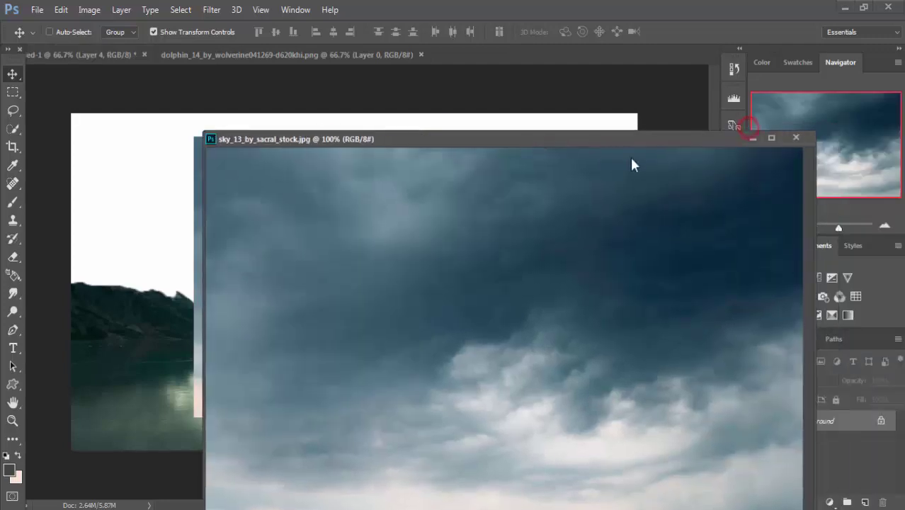
left_click(750, 138)
Stretch the sky across the canvas top and move its layer just above Background
mouse_move(448, 210)
left_mouse_down()
mouse_move(338, 199)
mouse_move(321, 187)
left_mouse_up()
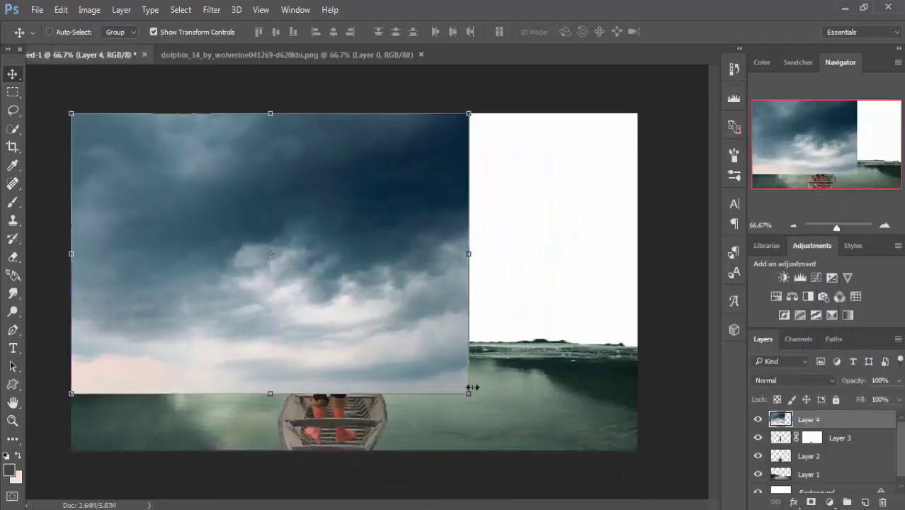
left_click_drag(463, 390, 637, 351)
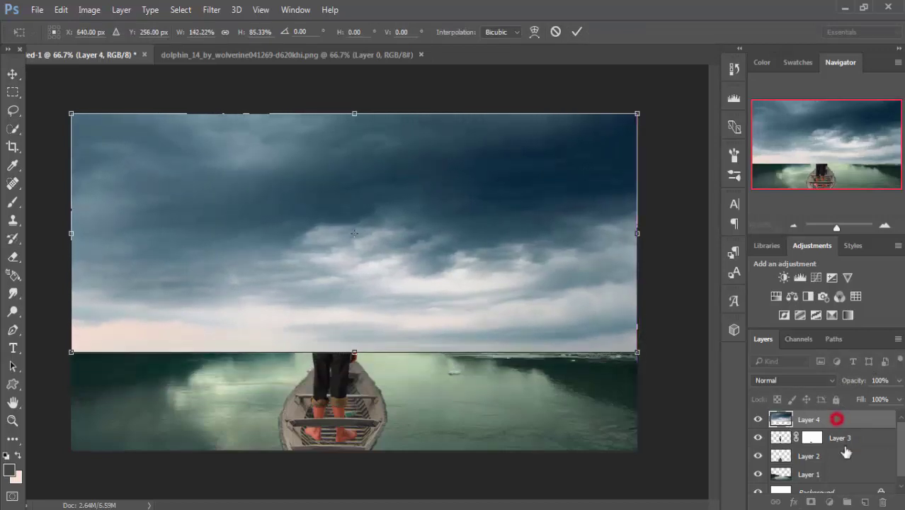
left_click(574, 32)
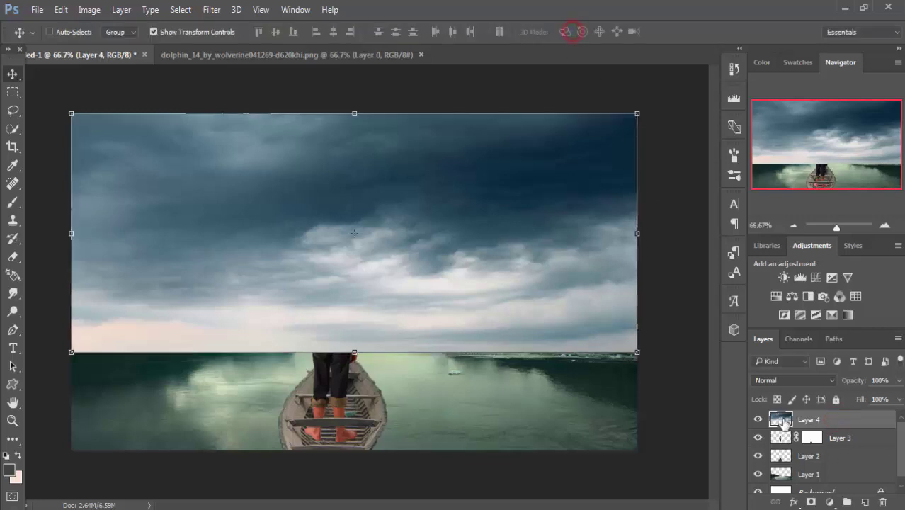
left_click_drag(807, 423, 807, 483)
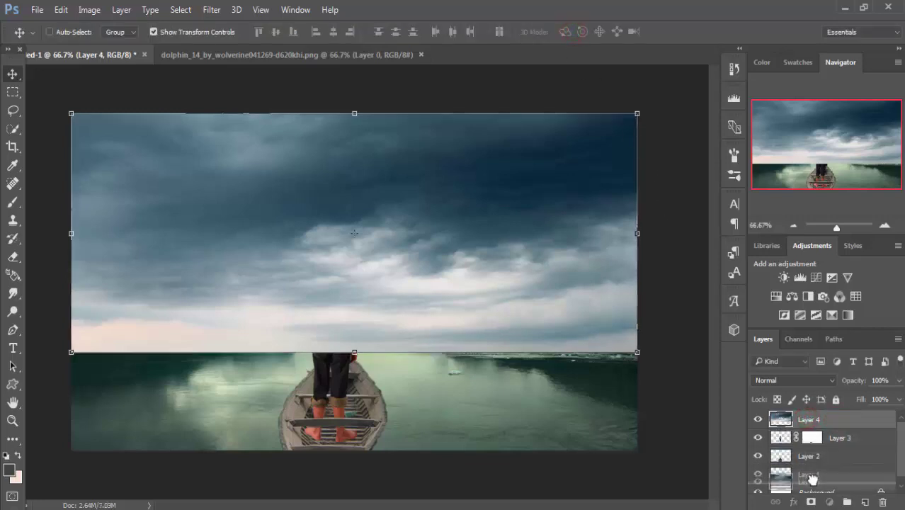
left_click(440, 252)
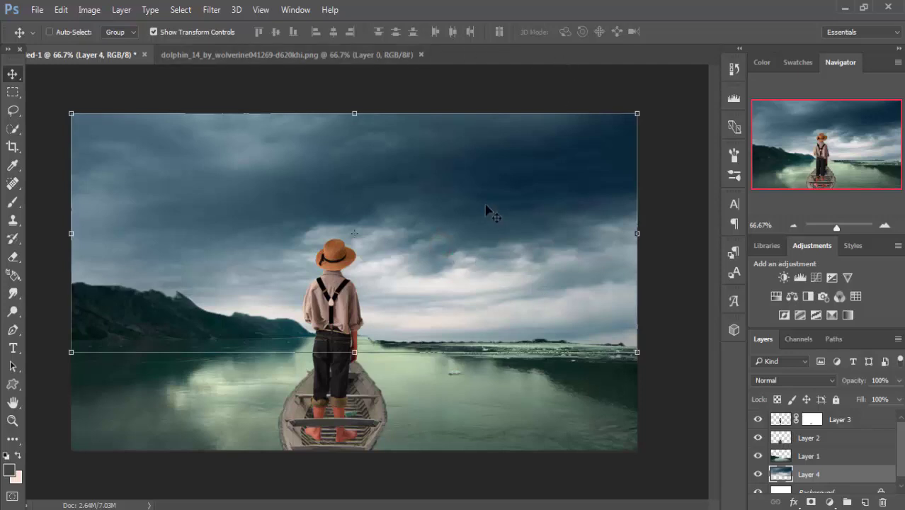
left_click(89, 9)
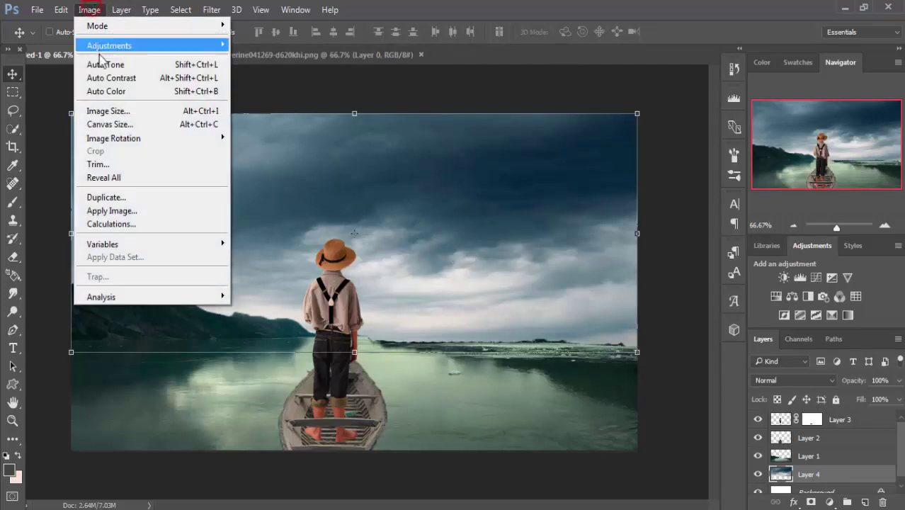
mouse_move(109, 45)
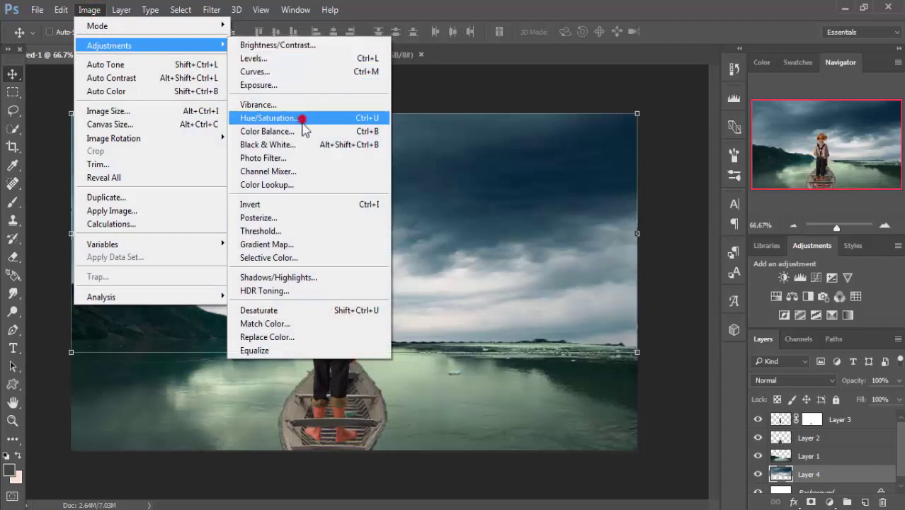
Apply Hue/Saturation to the sky with Hue -29 and Saturation -37
left_click(301, 119)
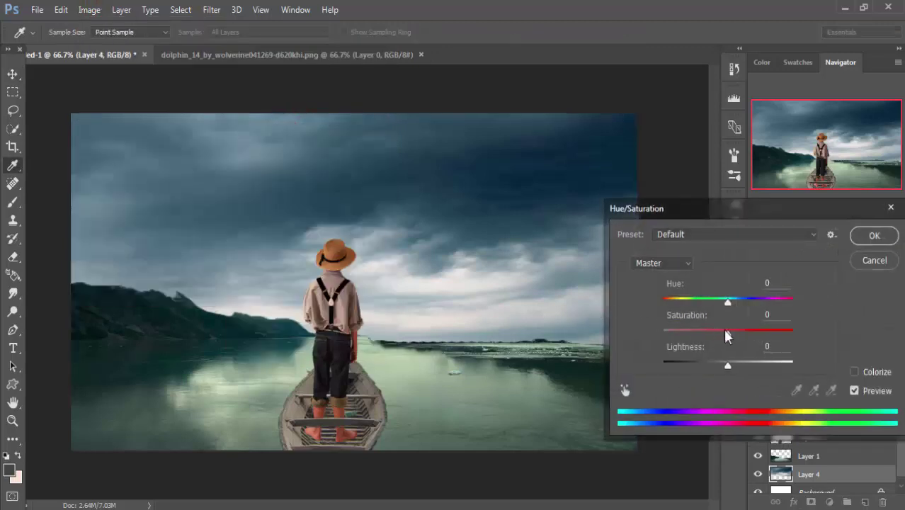
mouse_move(727, 330)
left_mouse_down()
mouse_move(697, 329)
mouse_move(717, 330)
mouse_move(703, 330)
mouse_move(711, 303)
left_mouse_up()
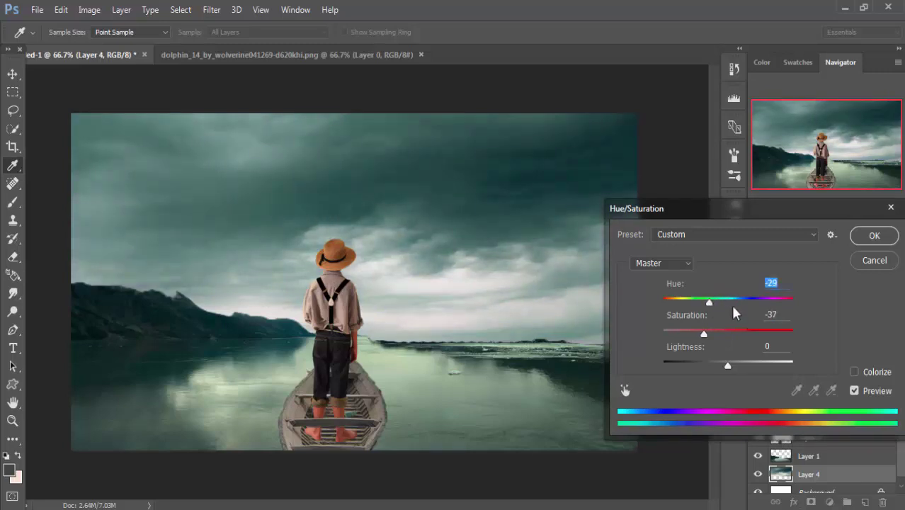
left_click(874, 235)
key("v")
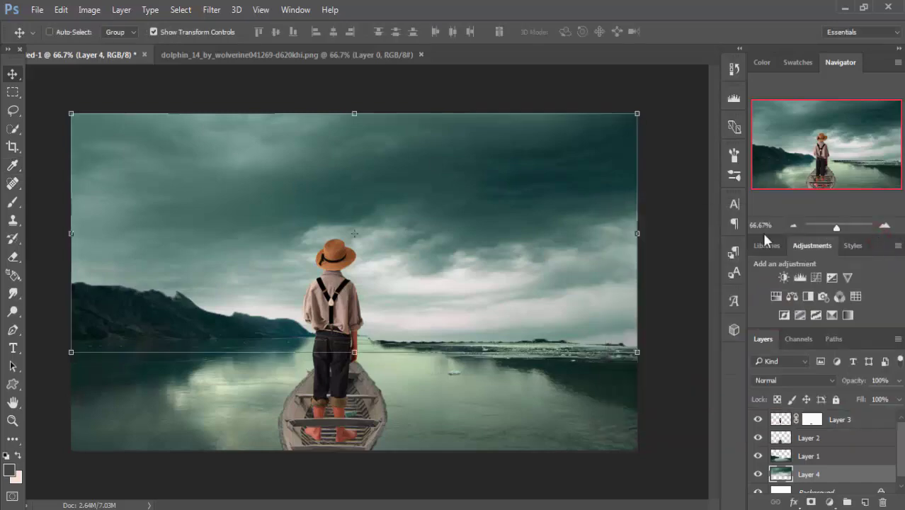
Copy the dolphin image into the composite as Layer 5
left_click(469, 215)
mouse_move(306, 54)
left_mouse_down()
mouse_move(307, 113)
mouse_move(703, 112)
left_mouse_up()
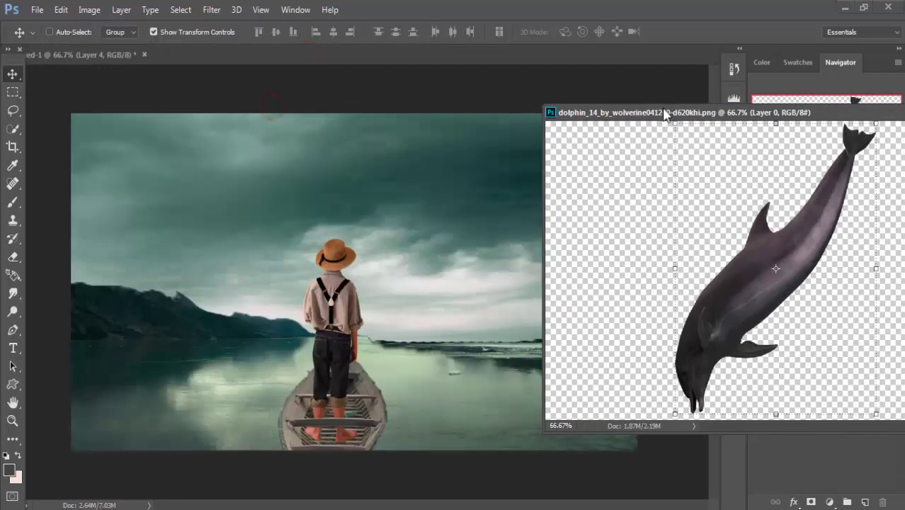
left_click_drag(739, 310, 474, 256)
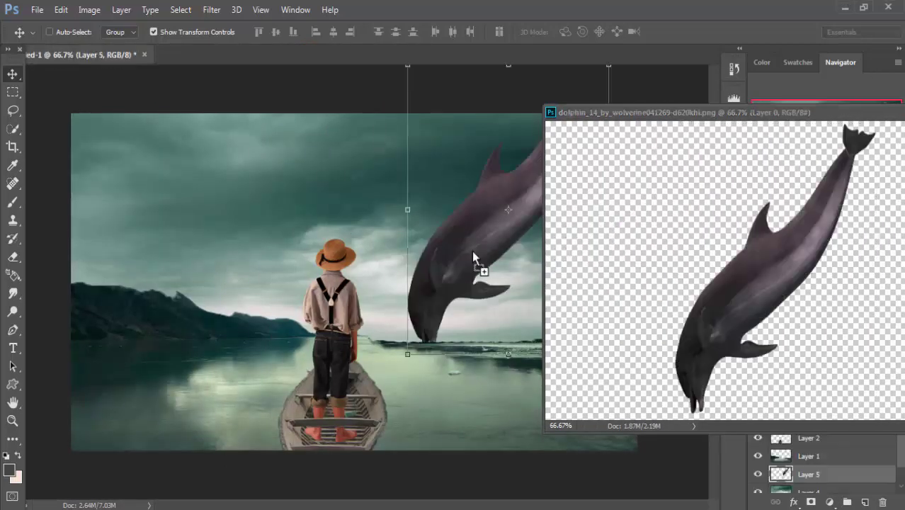
left_click_drag(821, 119, 637, 163)
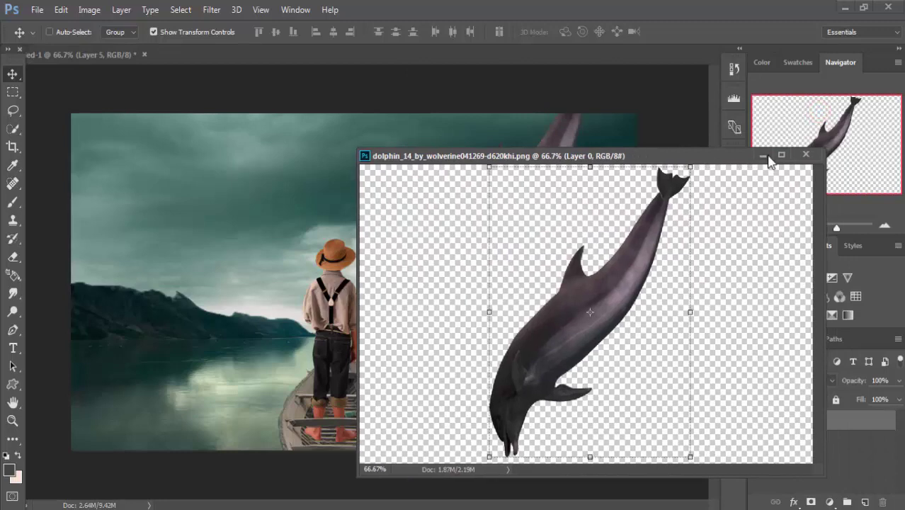
left_click(768, 155)
Rotate the dolphin 46°, scale it to 58%, and place it above the water right of the boy
left_click_drag(554, 174, 511, 227)
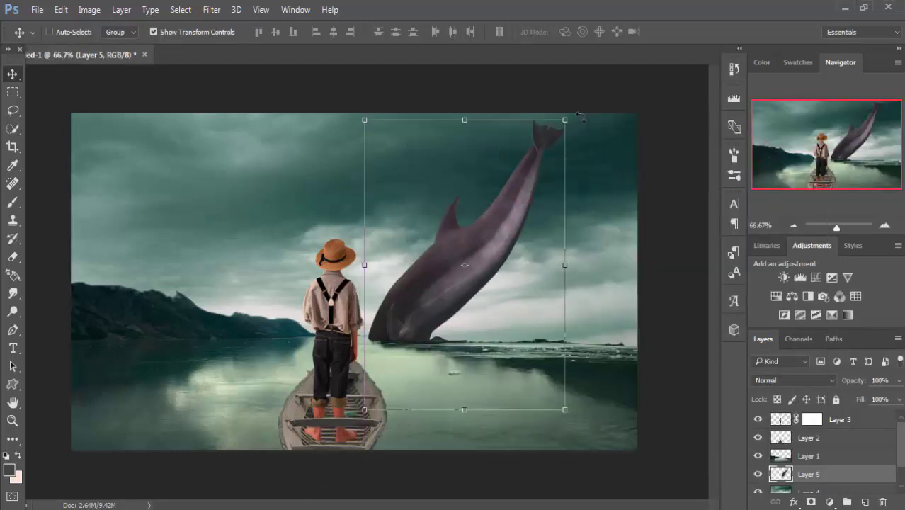
left_click_drag(580, 118, 626, 199)
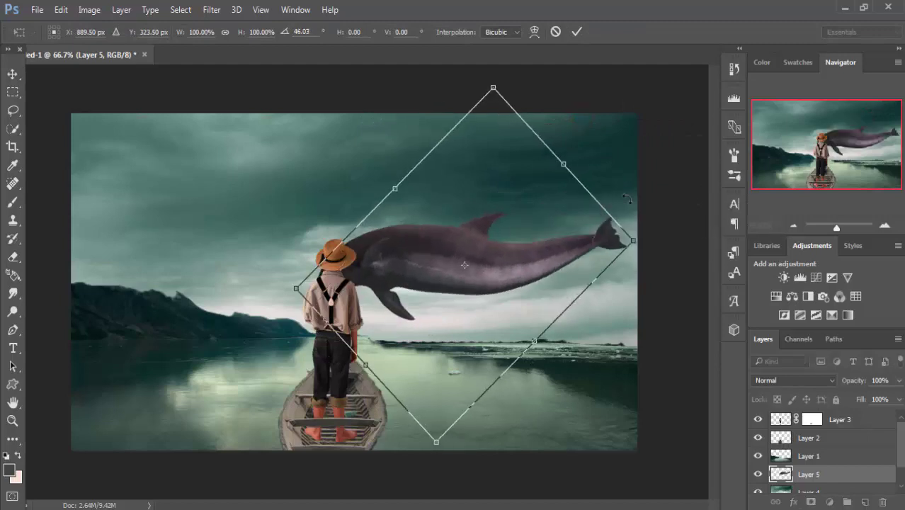
mouse_move(493, 84)
left_mouse_down()
mouse_move(501, 192)
mouse_move(482, 162)
left_mouse_up()
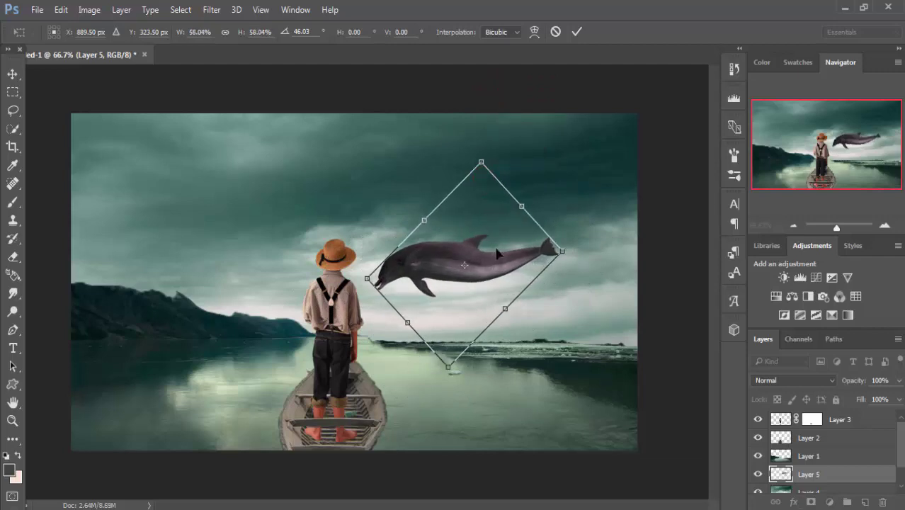
left_click_drag(493, 265, 561, 308)
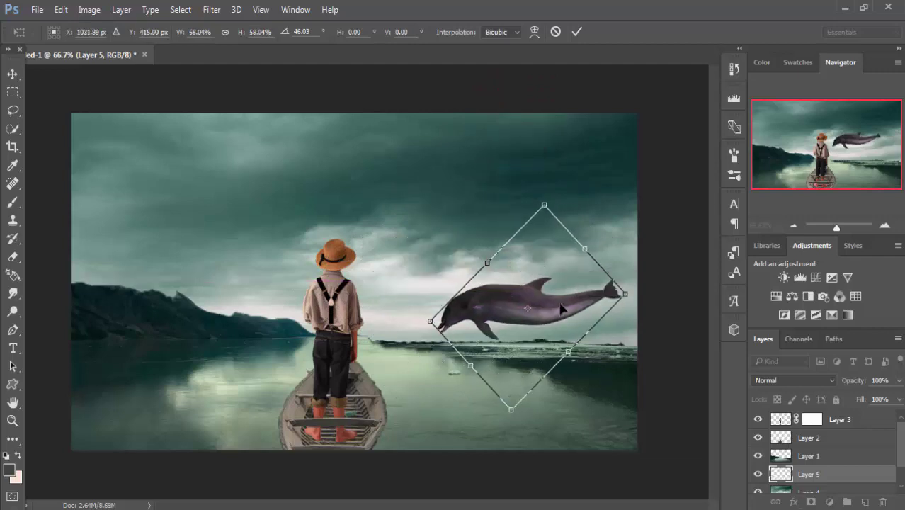
left_click(578, 33)
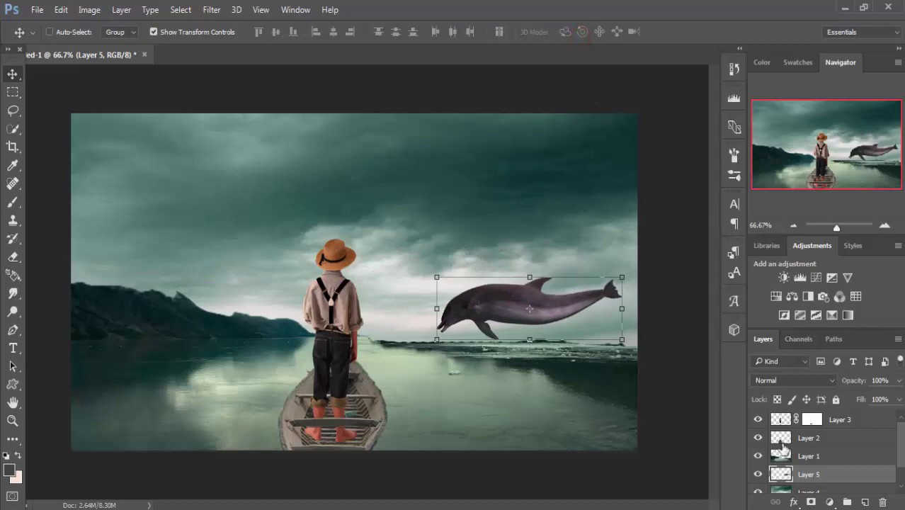
Duplicate the dolphin layer, then undo the duplicate
right_click(821, 479)
left_click(690, 79)
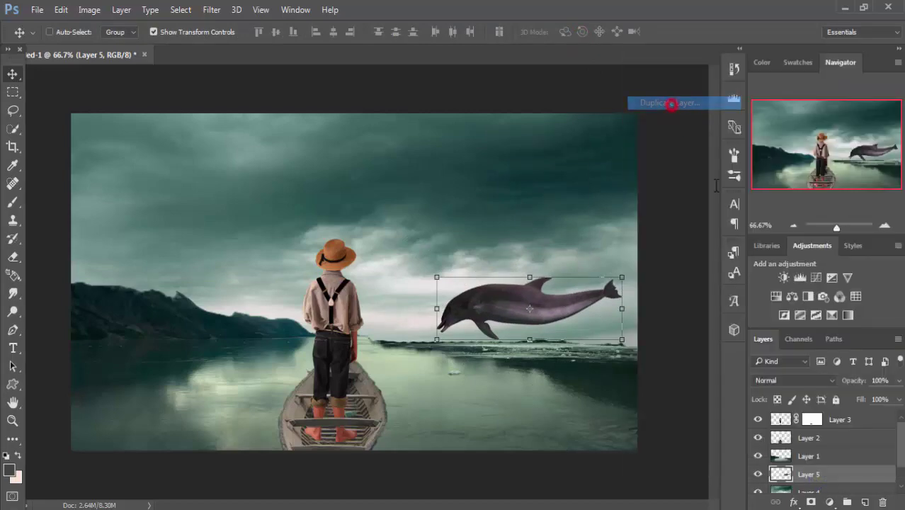
left_click(829, 169)
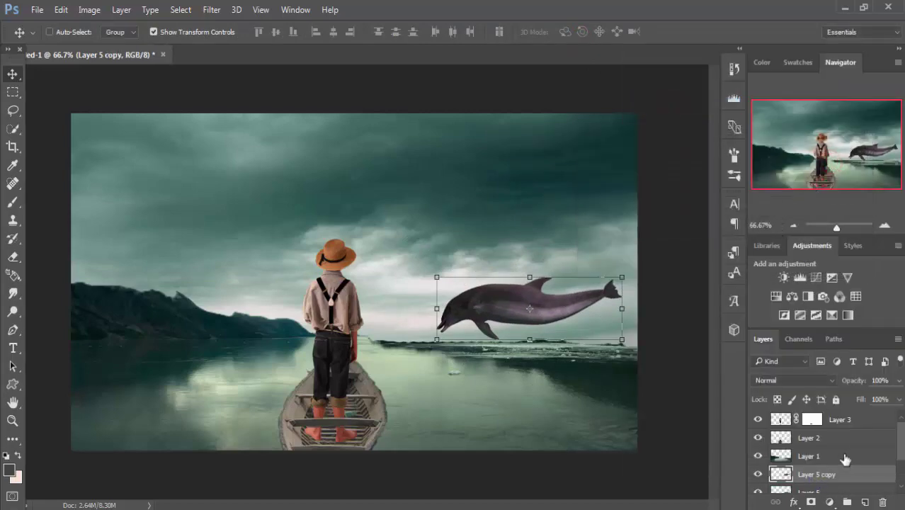
key("ctrl+z")
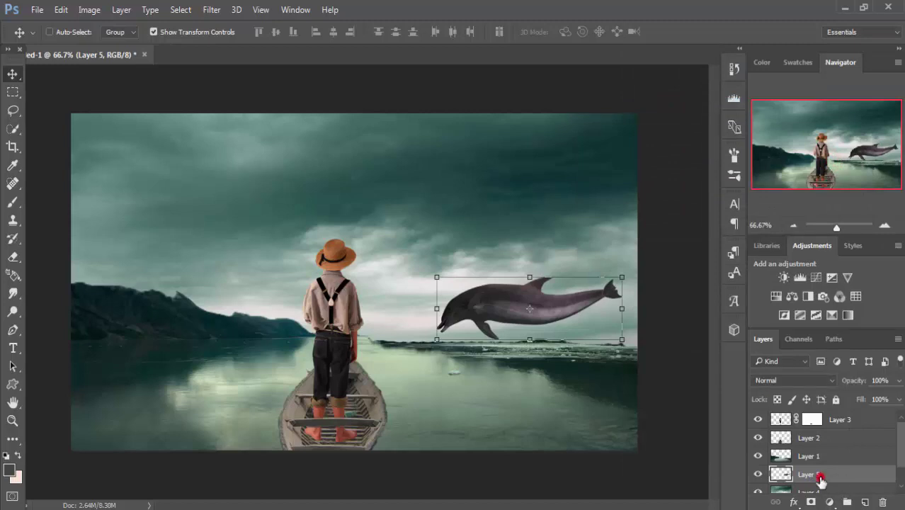
Apply Hue/Saturation to the dolphin with Hue +8 and Saturation -87
left_click(80, 11)
mouse_move(109, 46)
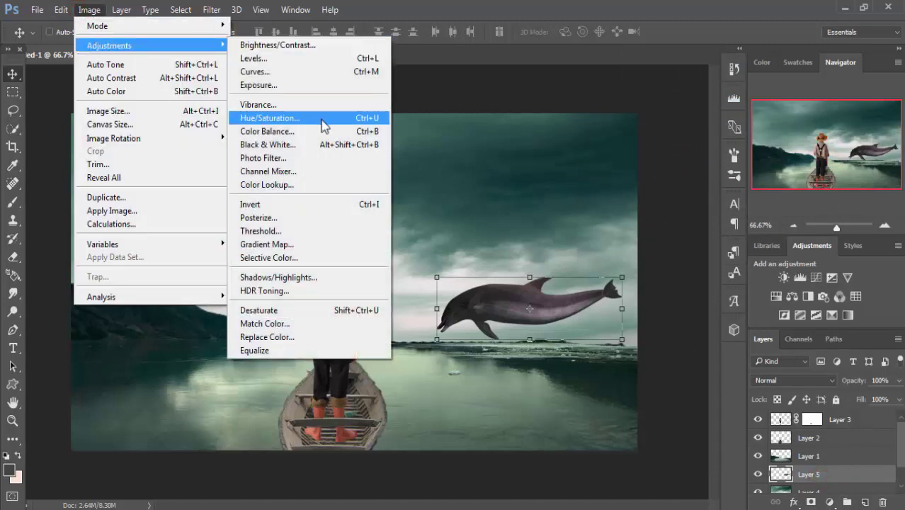
left_click(322, 122)
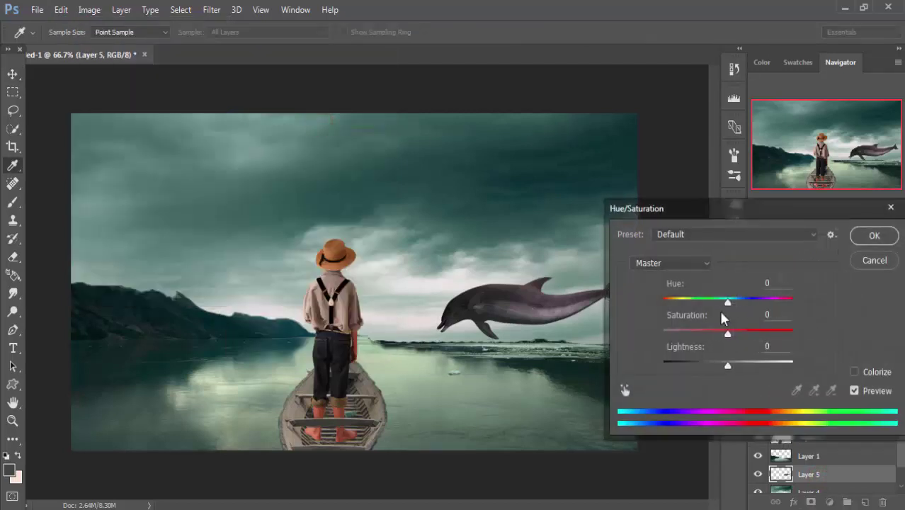
left_click_drag(728, 330, 679, 333)
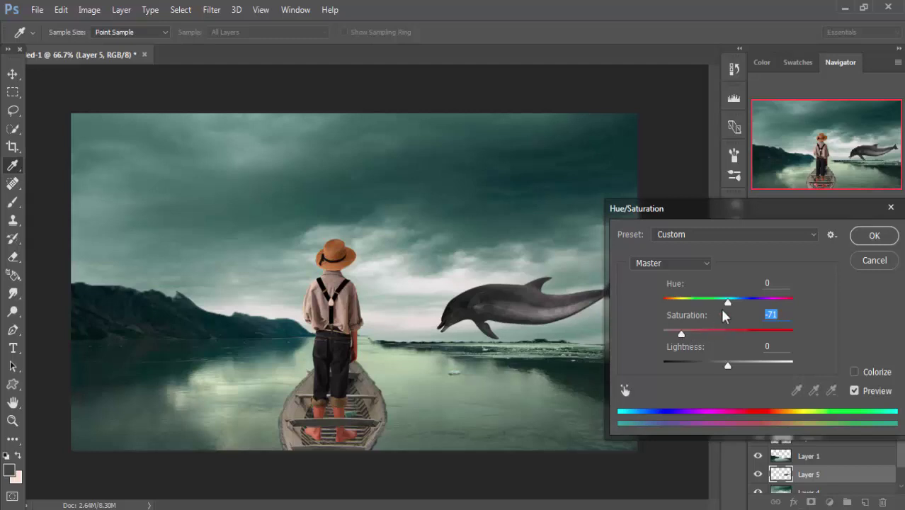
mouse_move(728, 301)
left_mouse_down()
mouse_move(743, 303)
mouse_move(737, 310)
left_mouse_up()
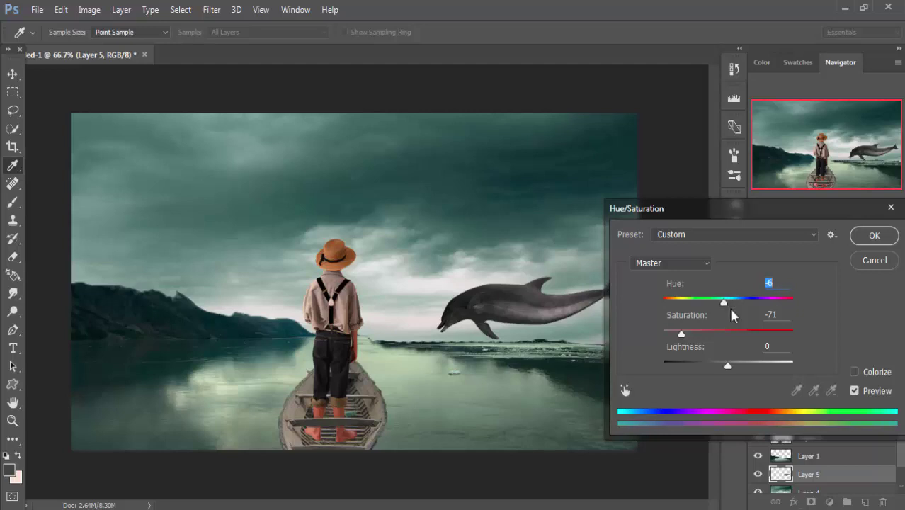
left_click_drag(738, 315, 734, 316)
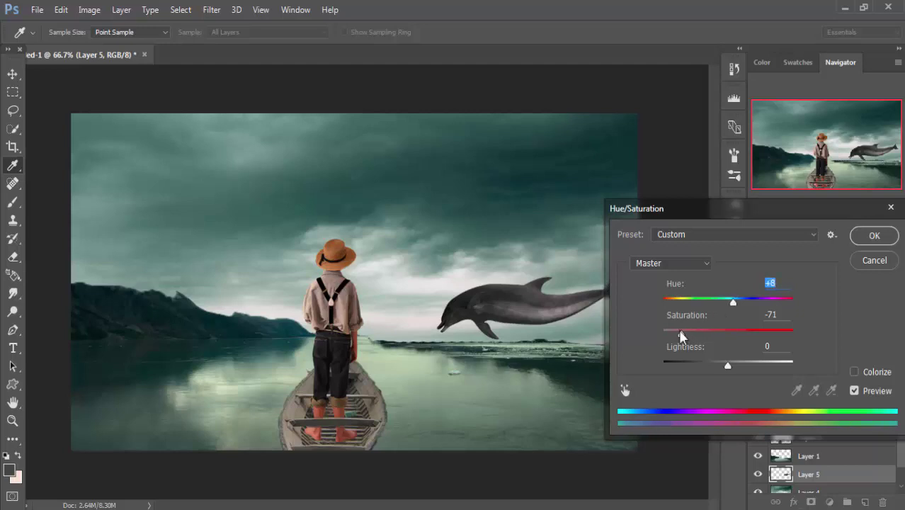
left_click_drag(678, 330, 671, 330)
left_click(867, 238)
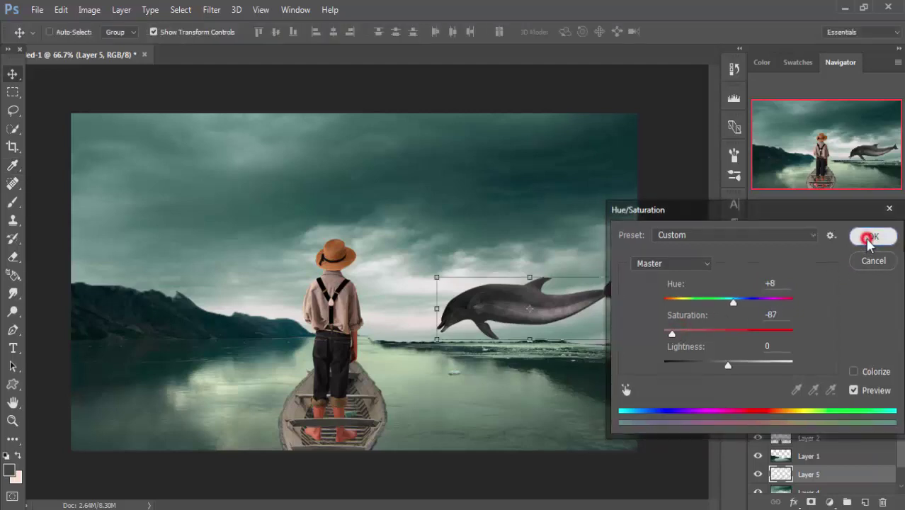
Duplicate the dolphin Layer 5 as Layer 5 copy
right_click(801, 473)
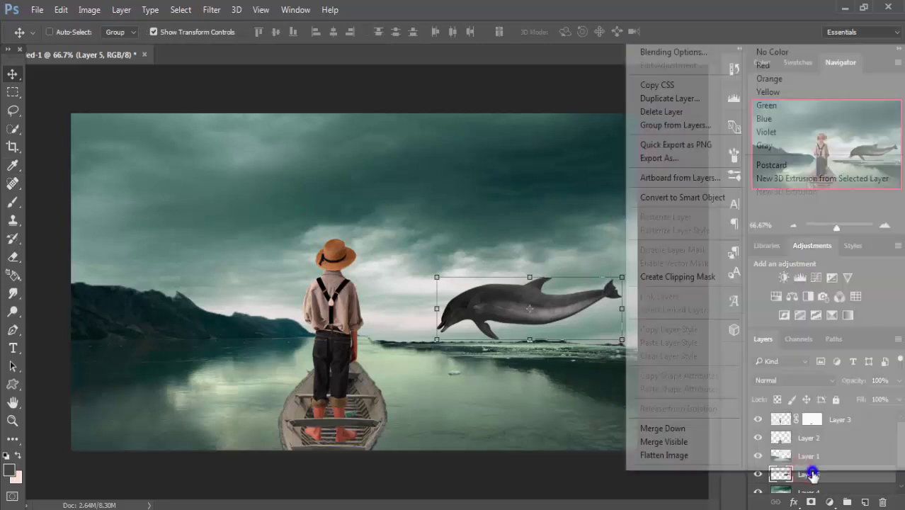
left_click(693, 99)
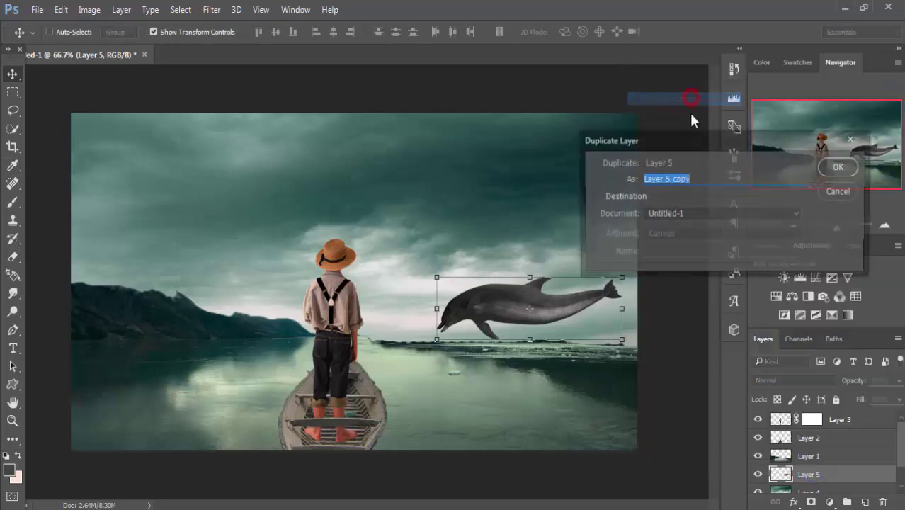
left_click(832, 169)
Scale the dolphin copy to about 61% and place it beside the boy's head
key("ctrl+t")
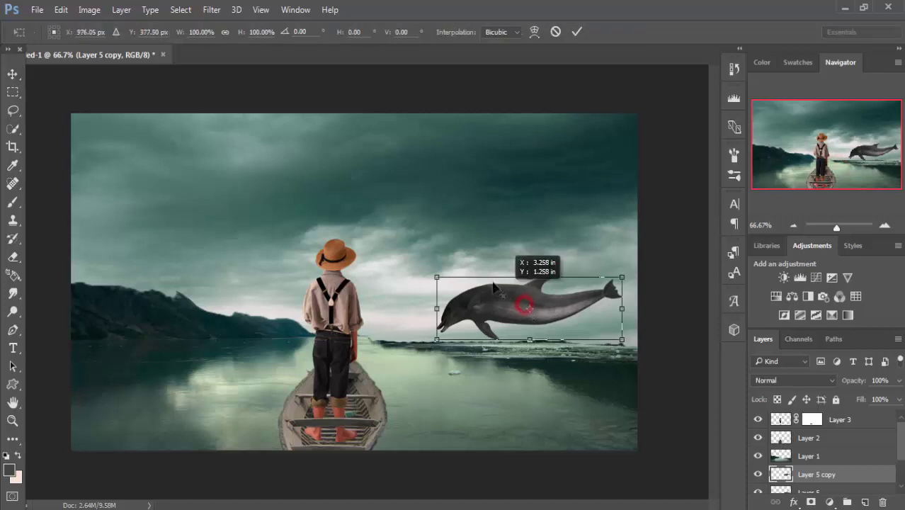
left_click_drag(564, 312, 489, 253)
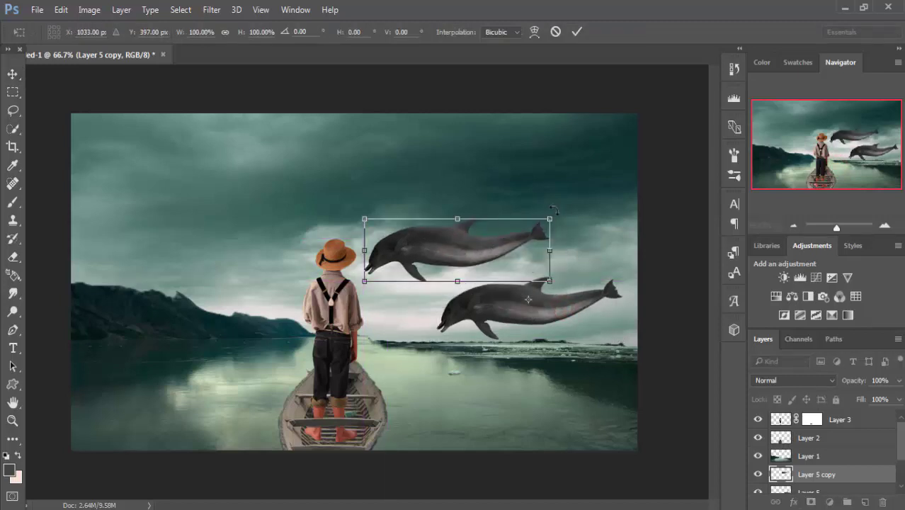
left_click_drag(556, 211, 542, 248)
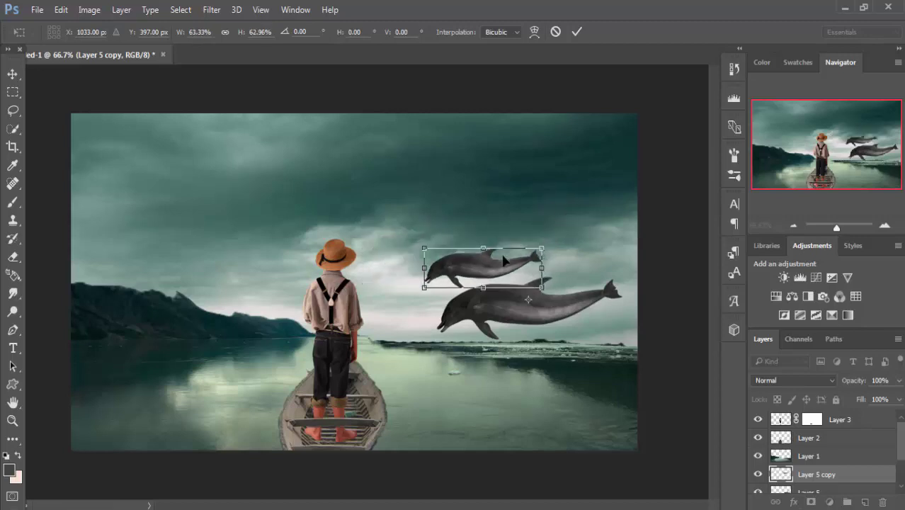
left_click_drag(500, 268, 440, 284)
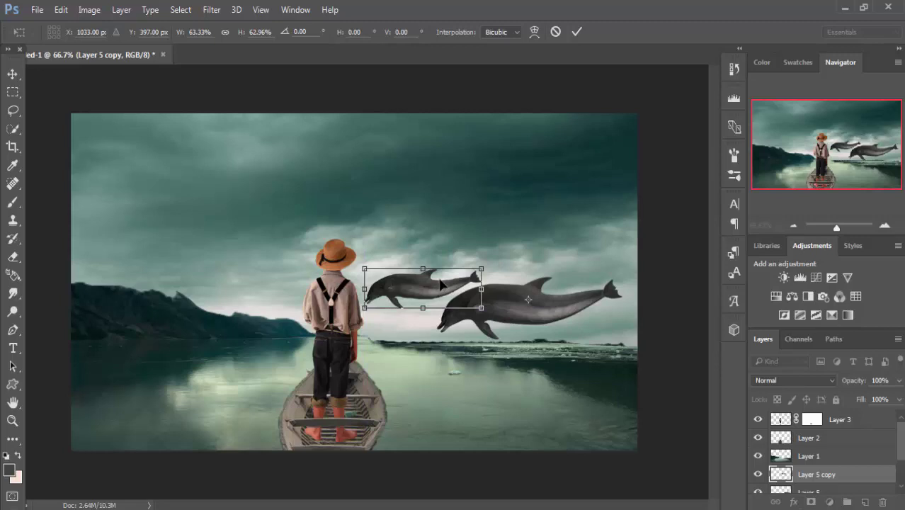
left_click(440, 284)
mouse_move(439, 284)
left_mouse_down()
mouse_move(429, 303)
mouse_move(453, 275)
left_mouse_up()
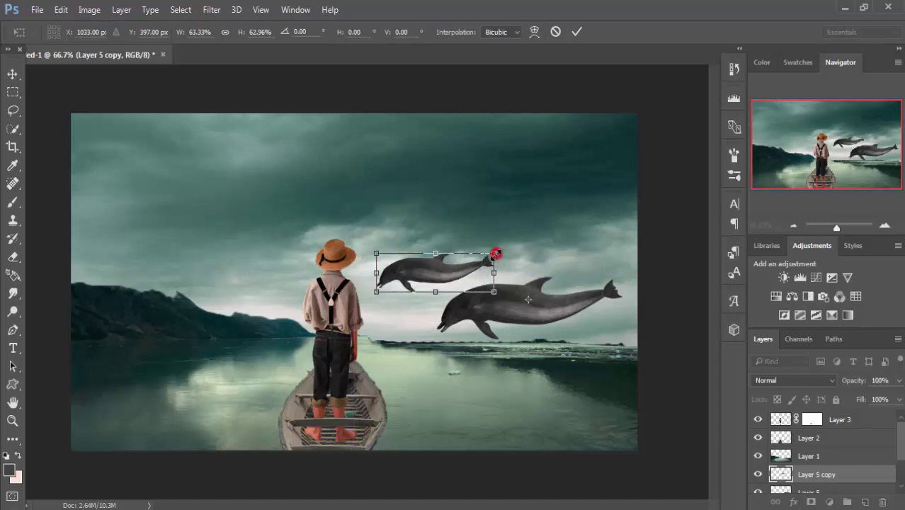
left_click_drag(496, 253, 495, 254)
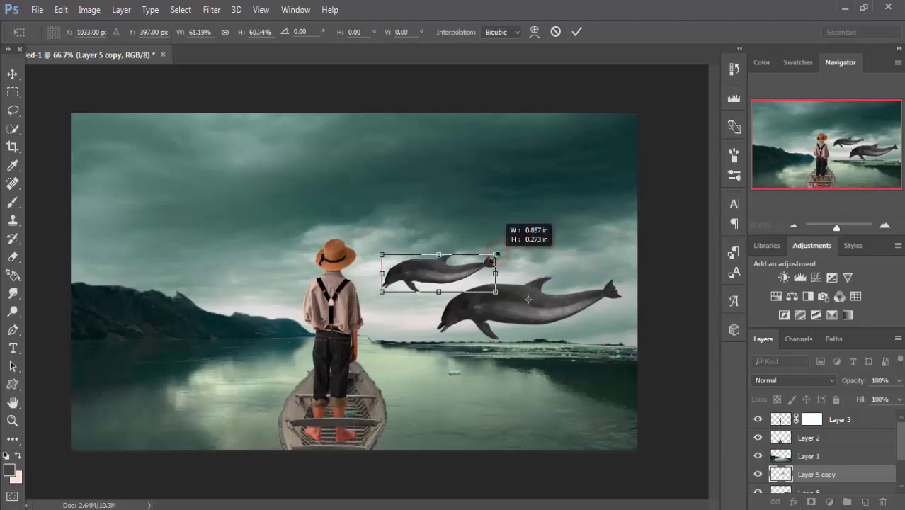
left_click(577, 32)
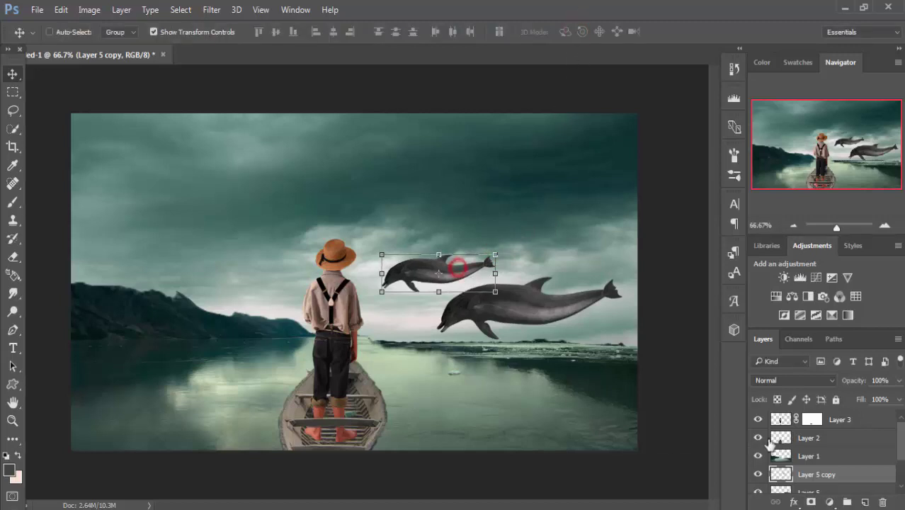
On a new layer above Layer 1, paint a large soft white glow around the boy
left_click(842, 421)
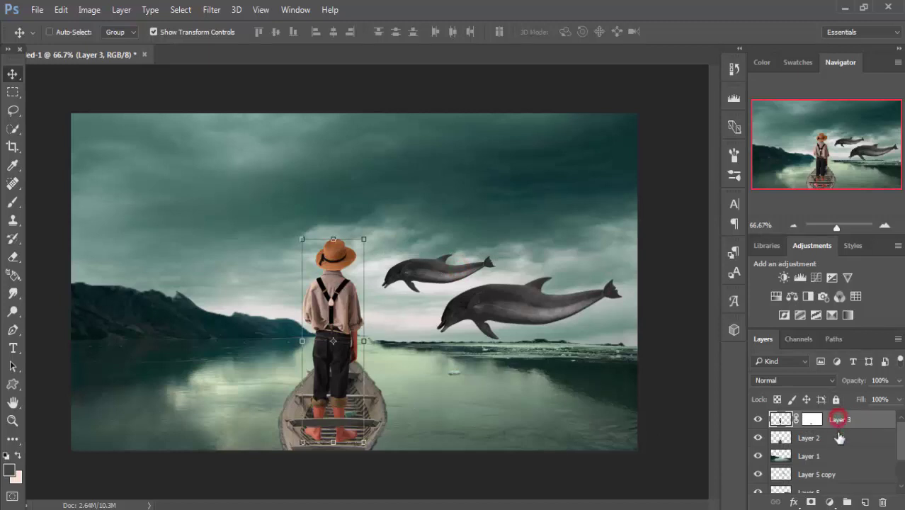
left_click(837, 455)
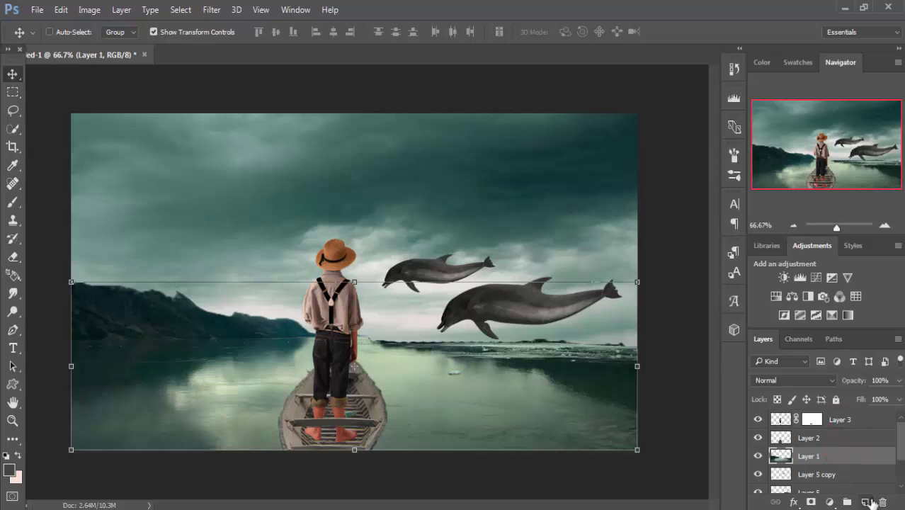
left_click(867, 501)
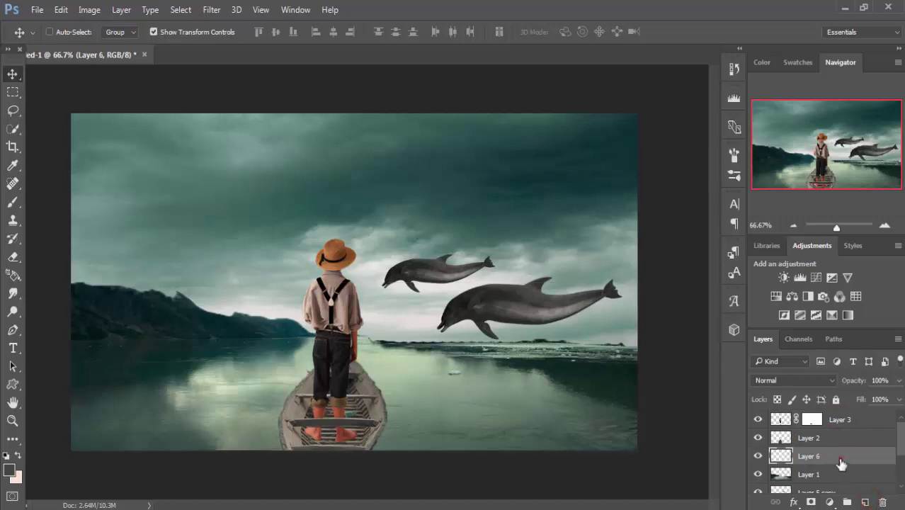
left_click(12, 202)
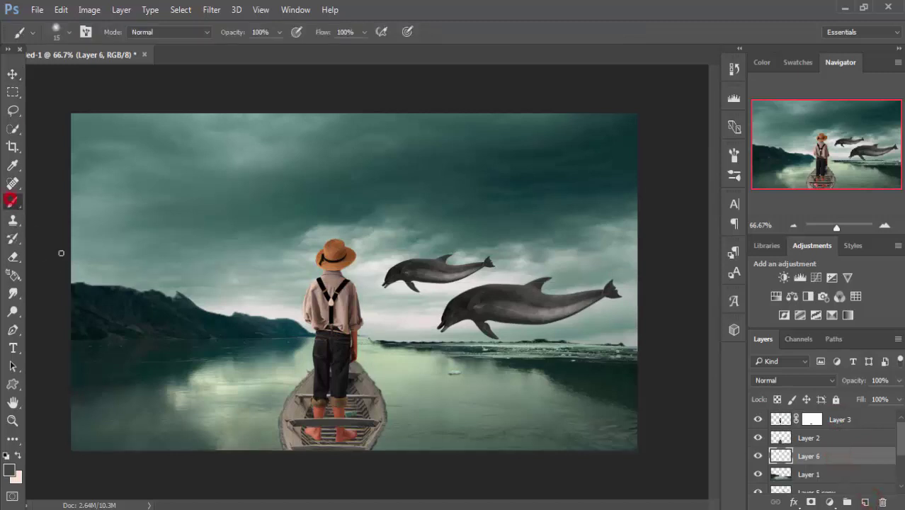
left_click(9, 467)
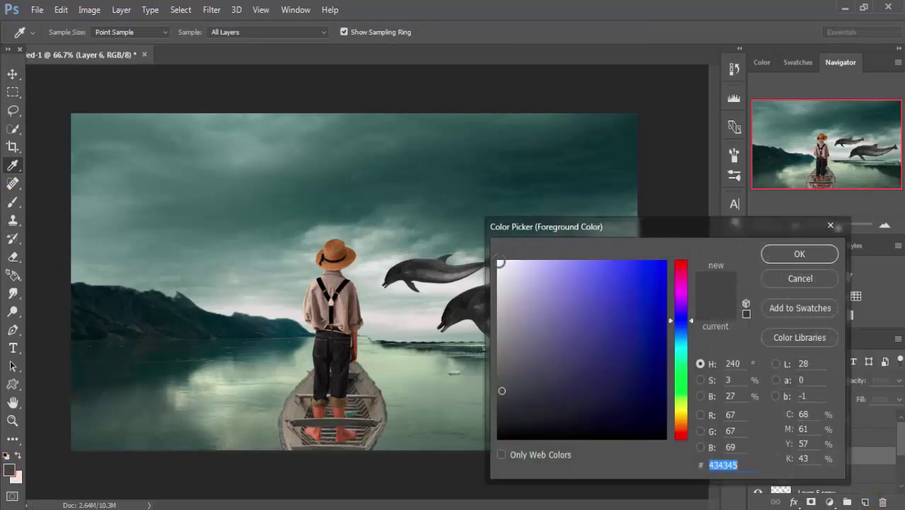
left_click(499, 262)
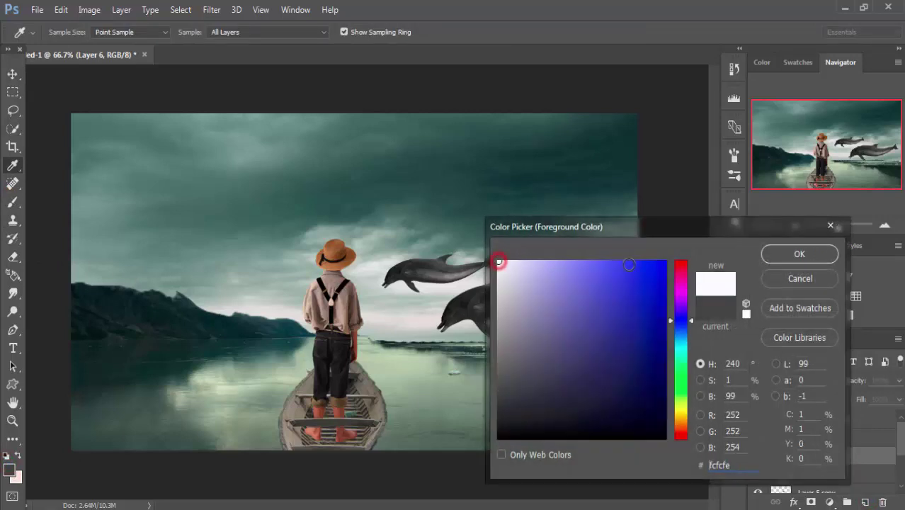
left_click(802, 257)
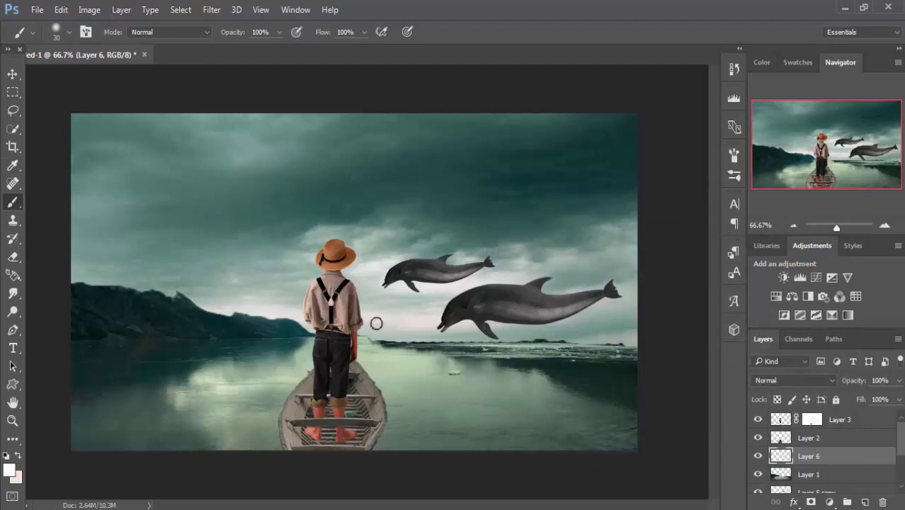
key("bracketright")
key("bracketright")
key("bracketright")
key("bracketright")
key("bracketright")
key("bracketright")
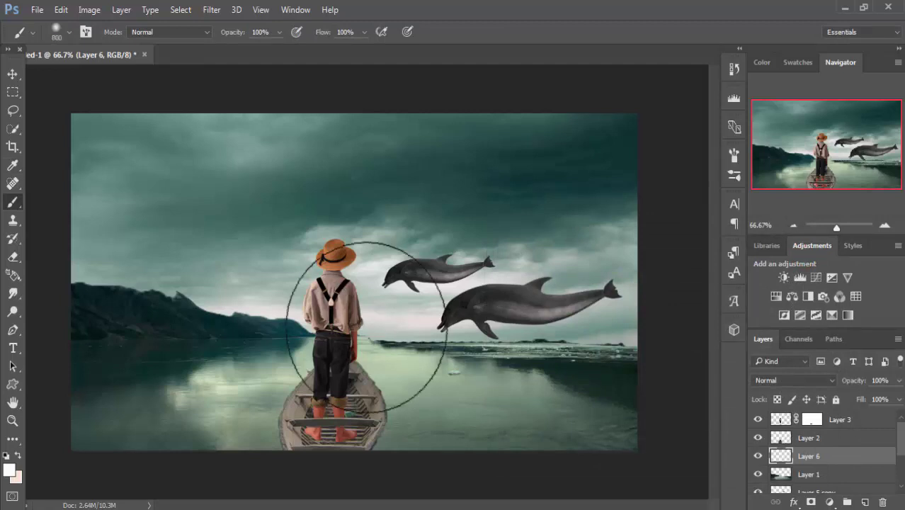
key("bracketright")
key("bracketright")
key("bracketright")
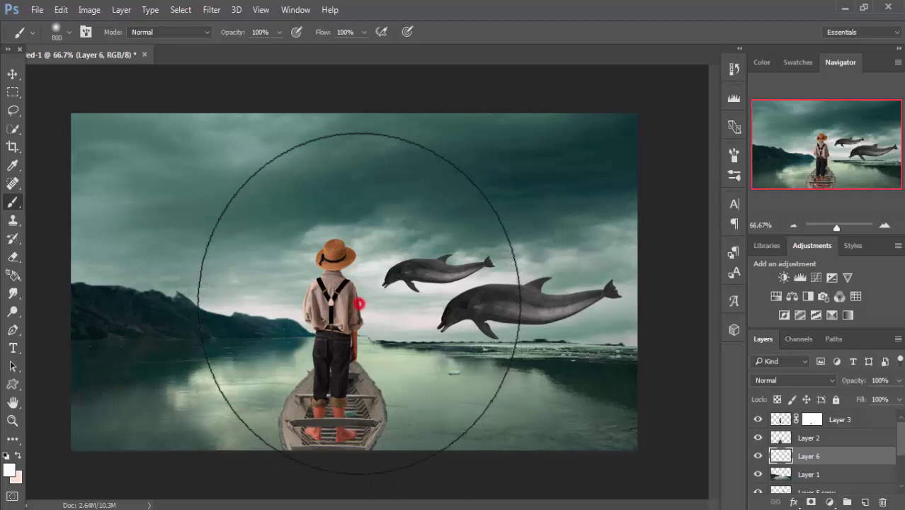
left_click(359, 303)
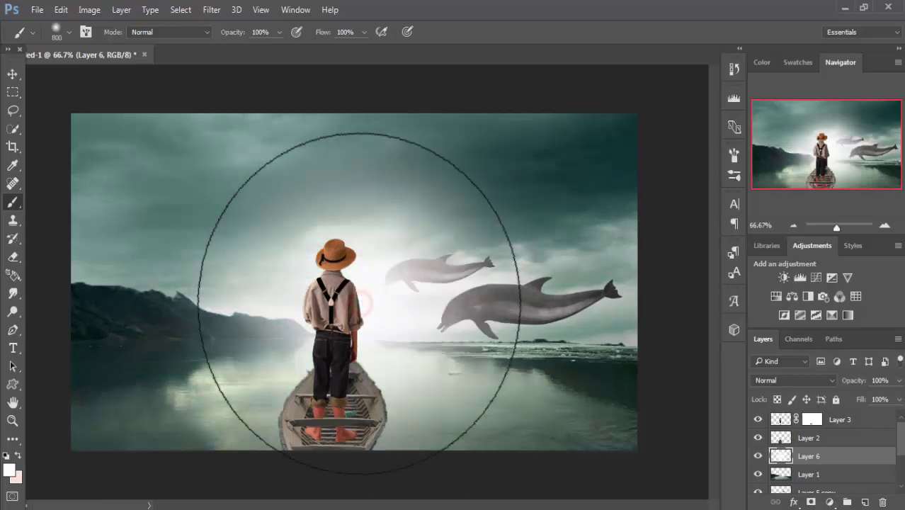
Move glow Layer 6 below Layer 1 and set its opacity to 73%
left_click(14, 75)
left_click(821, 457)
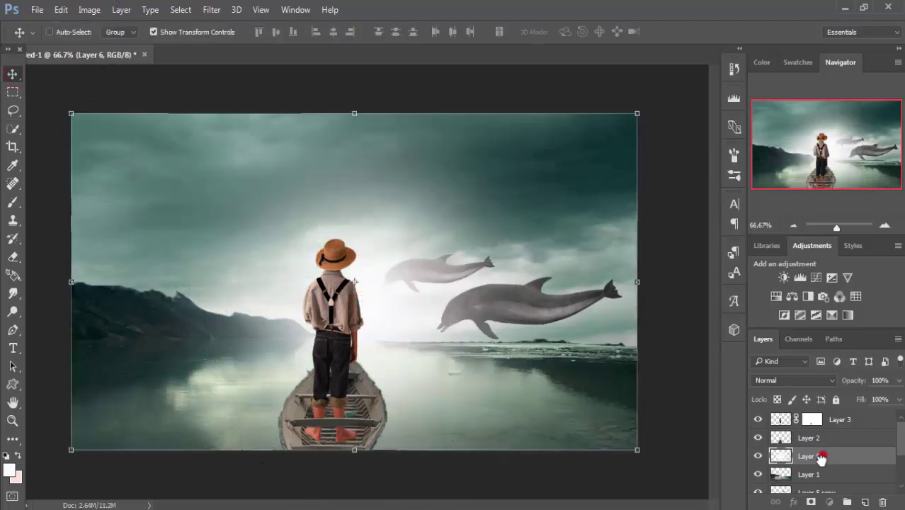
left_click_drag(821, 458, 823, 484)
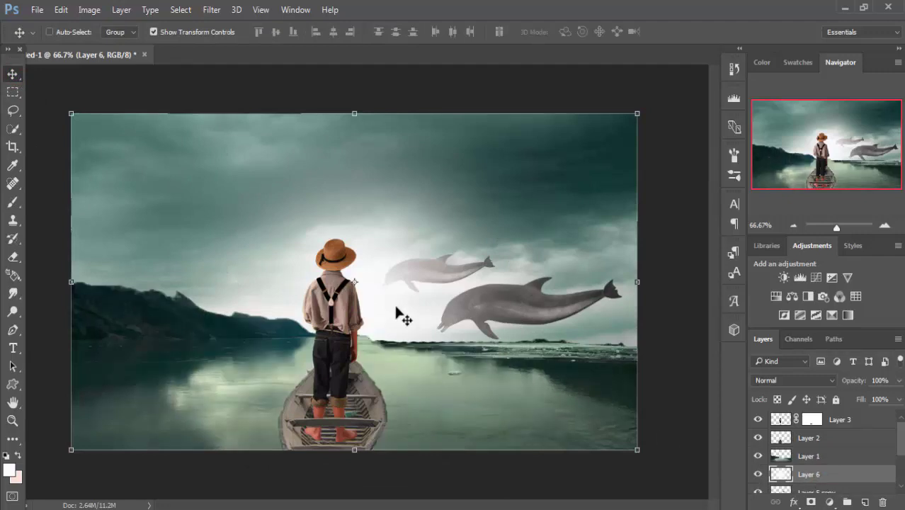
left_click(899, 380)
left_click_drag(897, 397, 879, 393)
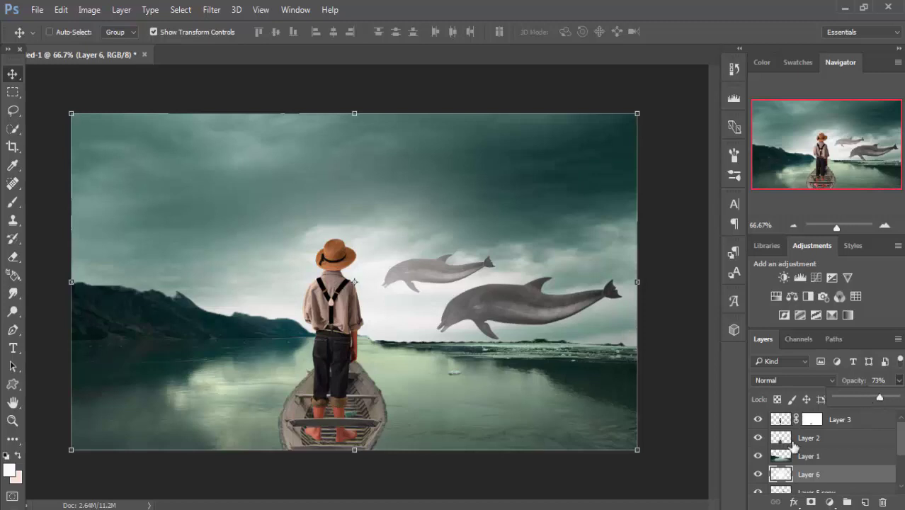
left_click(896, 436)
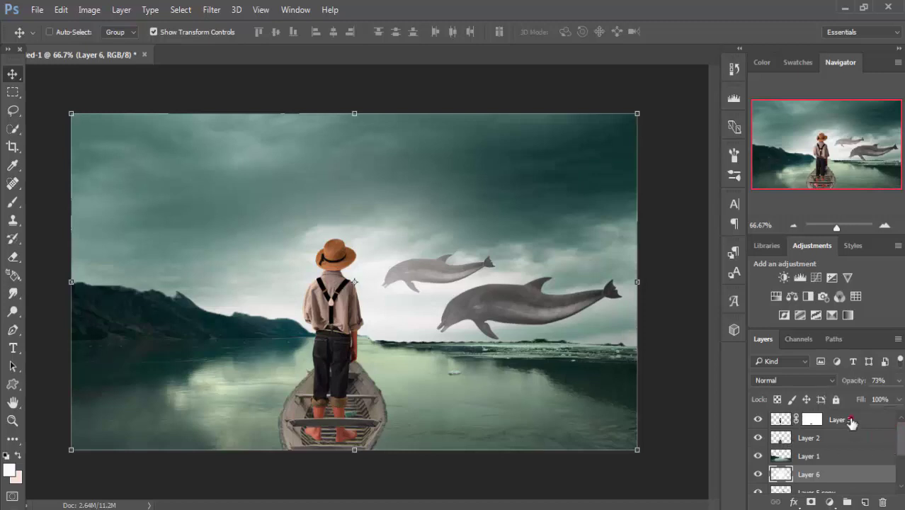
left_click(849, 423)
Add a Hue/Saturation adjustment layer set to Hue +5 and Saturation -27
left_click(830, 502)
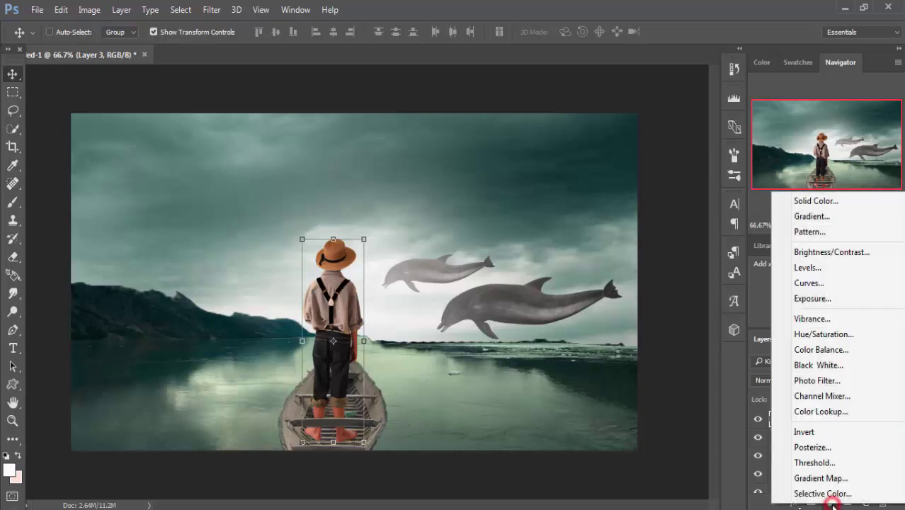
left_click(817, 334)
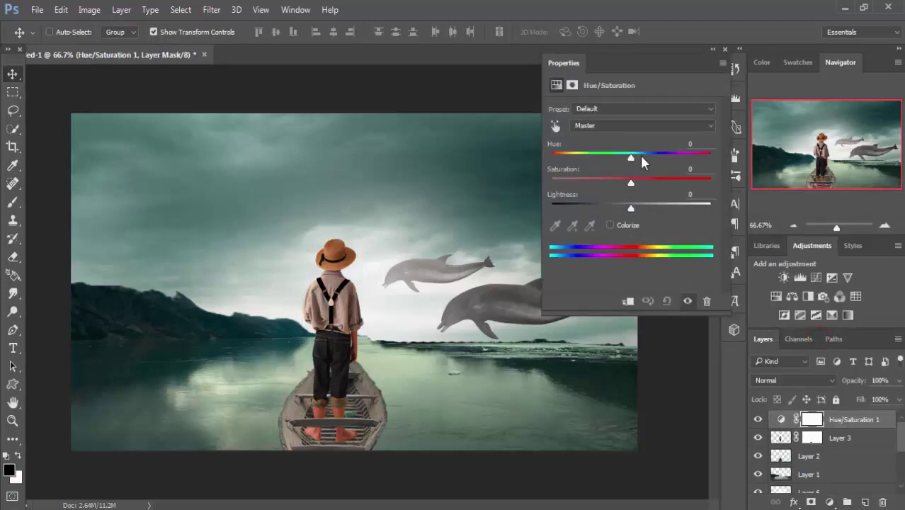
left_click_drag(630, 161, 635, 156)
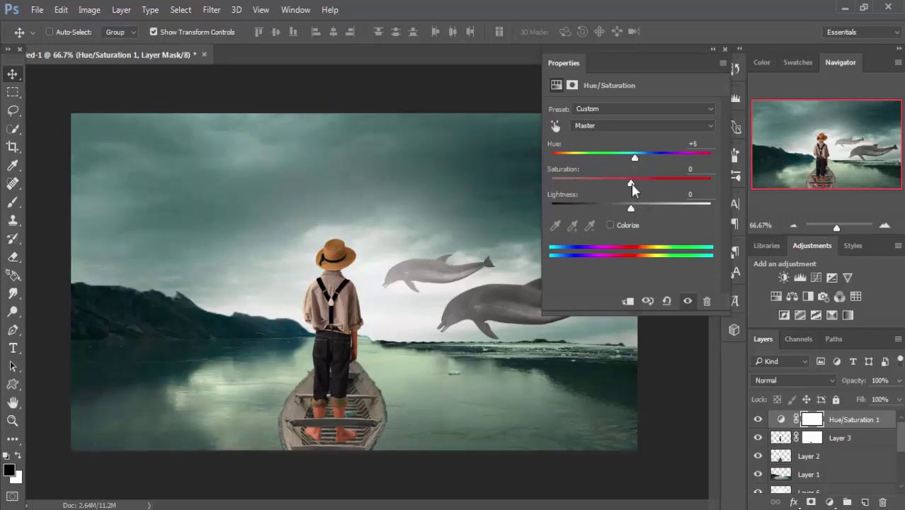
left_click_drag(630, 183, 616, 185)
left_click_drag(615, 185, 609, 184)
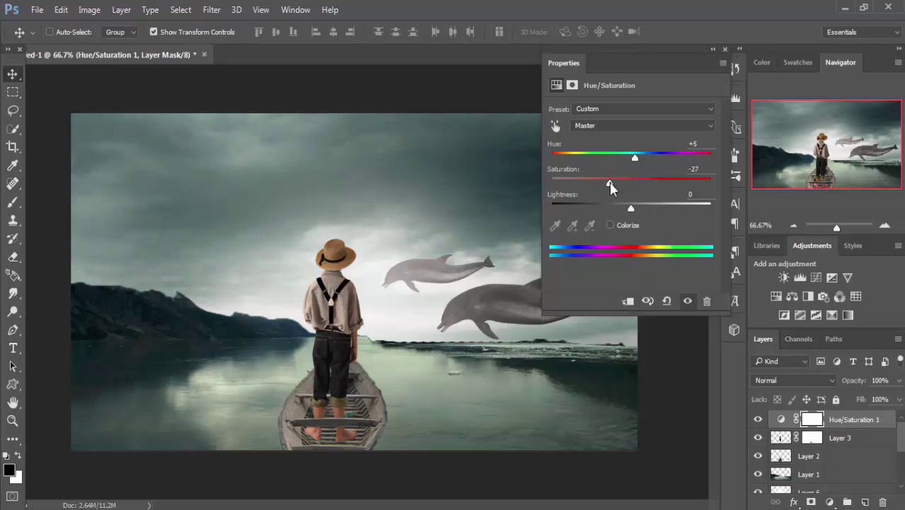
left_click(725, 48)
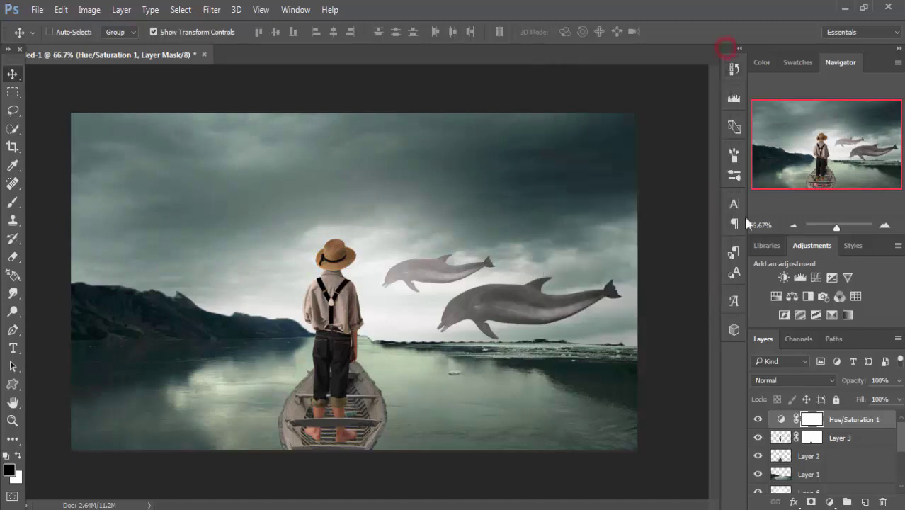
left_click(833, 420)
Apply Hue/Saturation Saturation -23 to the boy's Layer 3 and add an empty layer above it
left_click(780, 440)
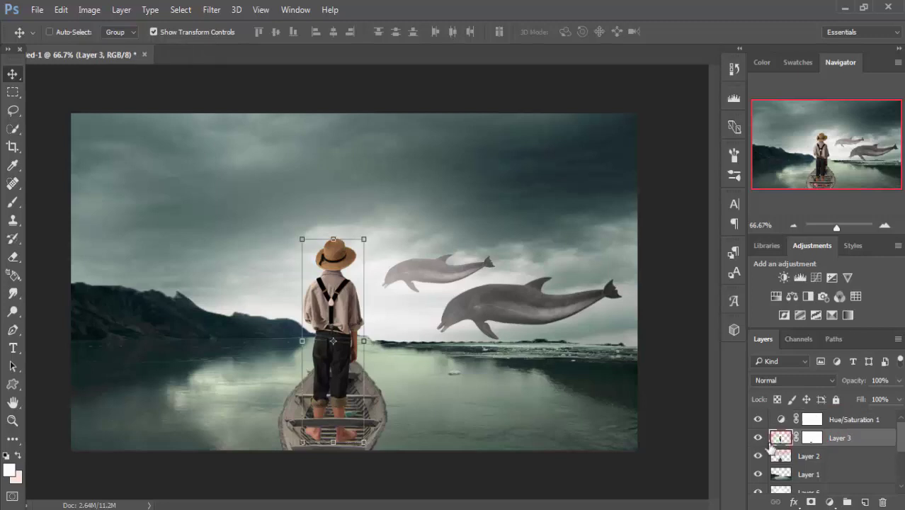
left_click(89, 9)
mouse_move(109, 46)
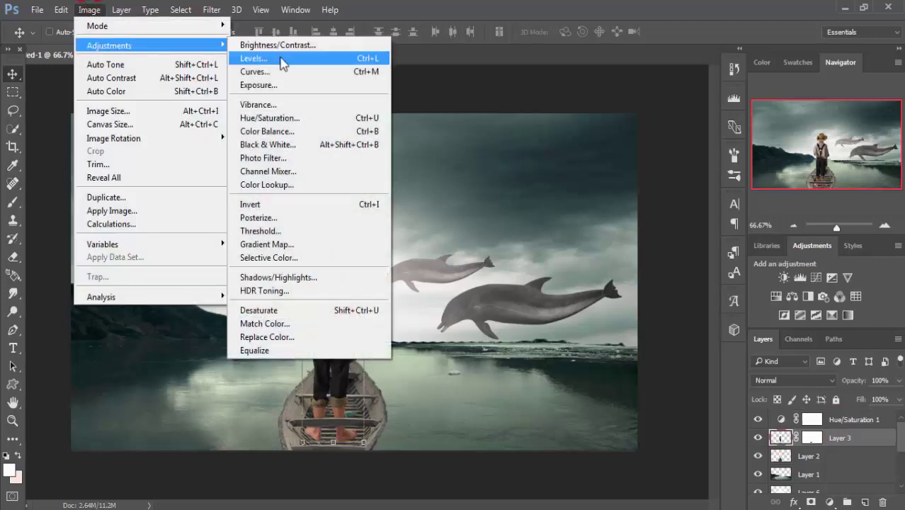
left_click(294, 121)
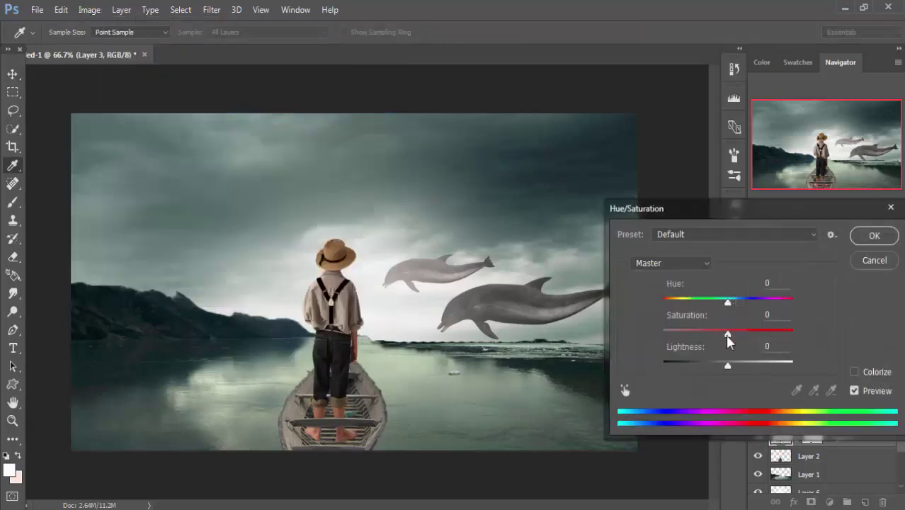
left_click_drag(724, 335, 712, 336)
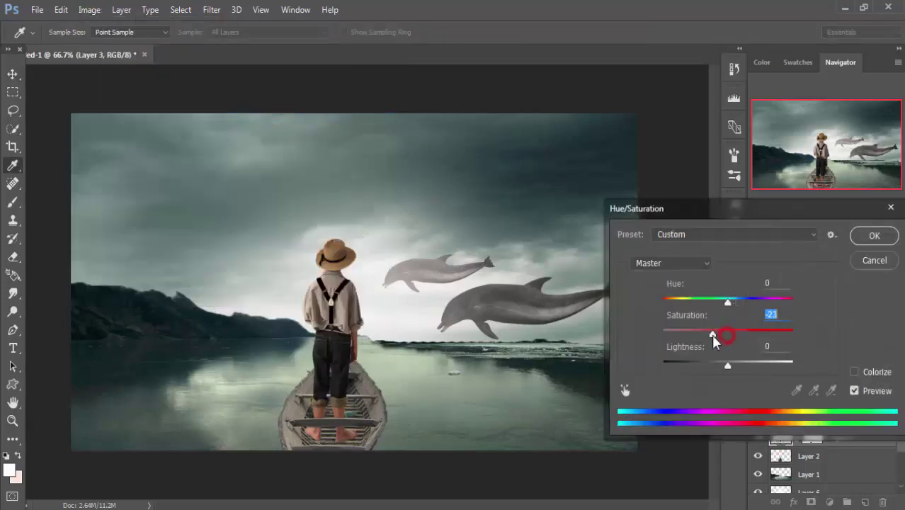
left_click(873, 236)
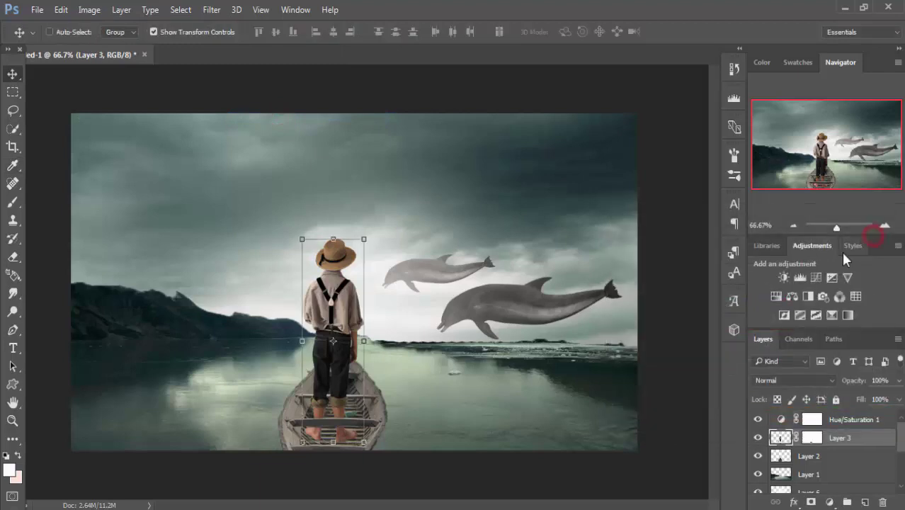
left_click(865, 501)
Fill Layer 7 with 50% gray, clip it to the boy, and set it to Overlay
left_click(825, 439)
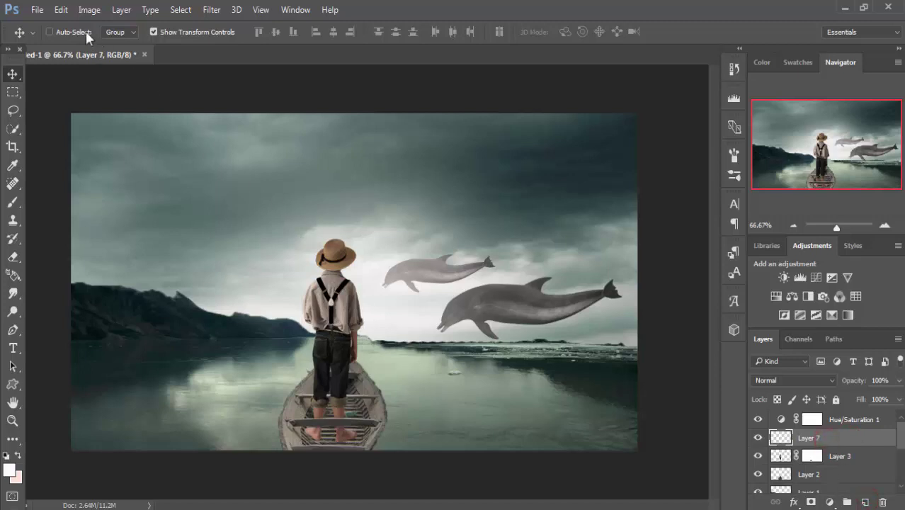
left_click(61, 10)
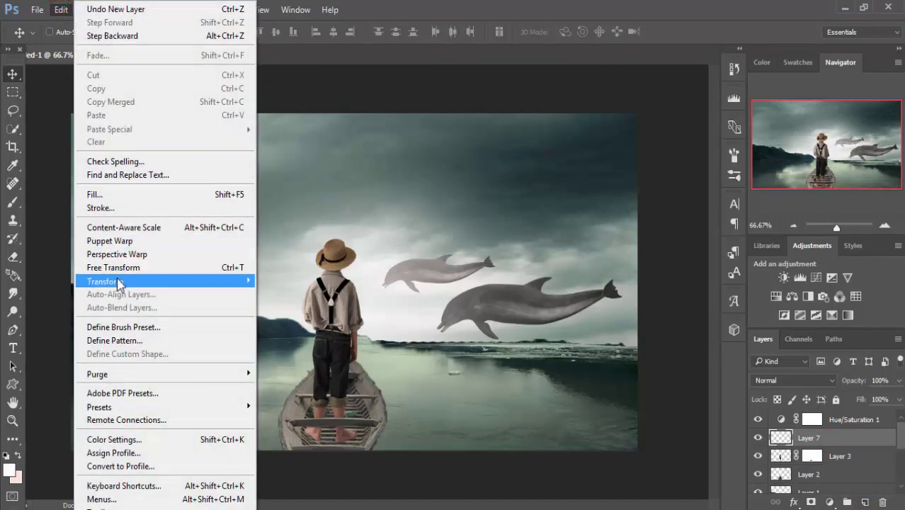
left_click(117, 194)
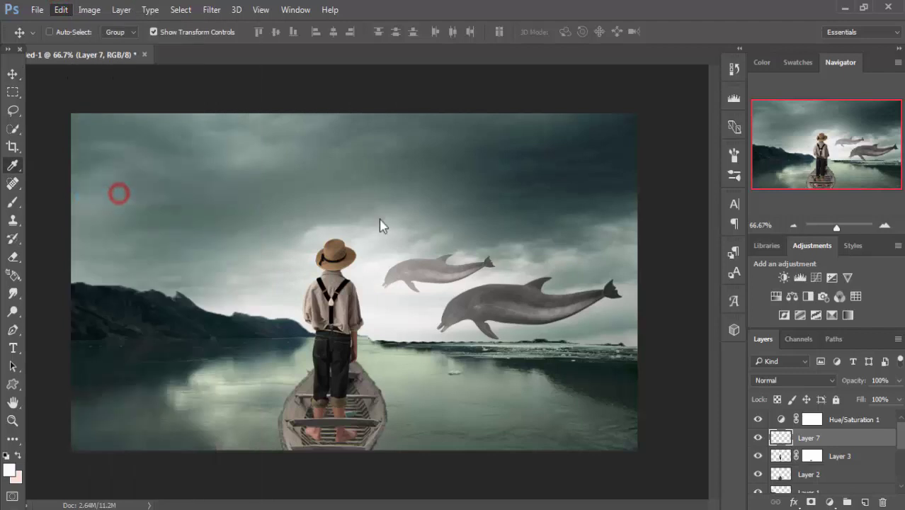
left_click(452, 143)
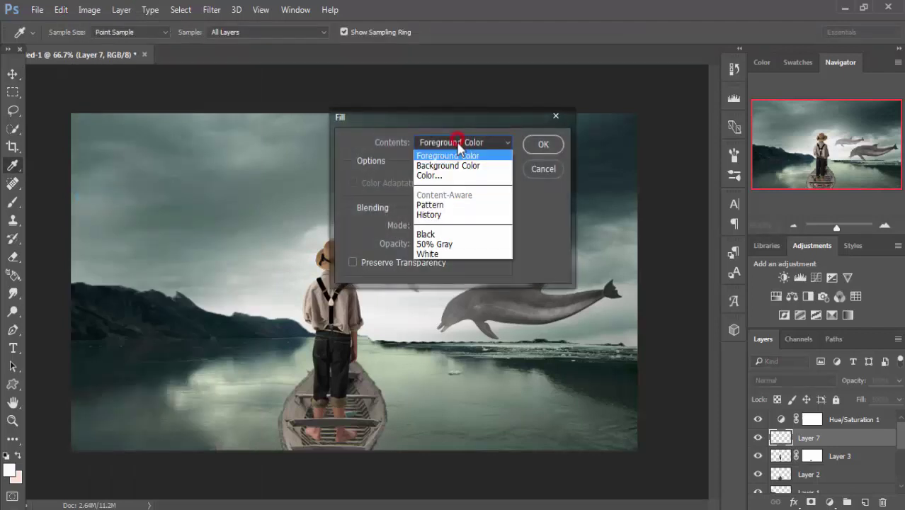
left_click(440, 244)
left_click(542, 144)
key("v")
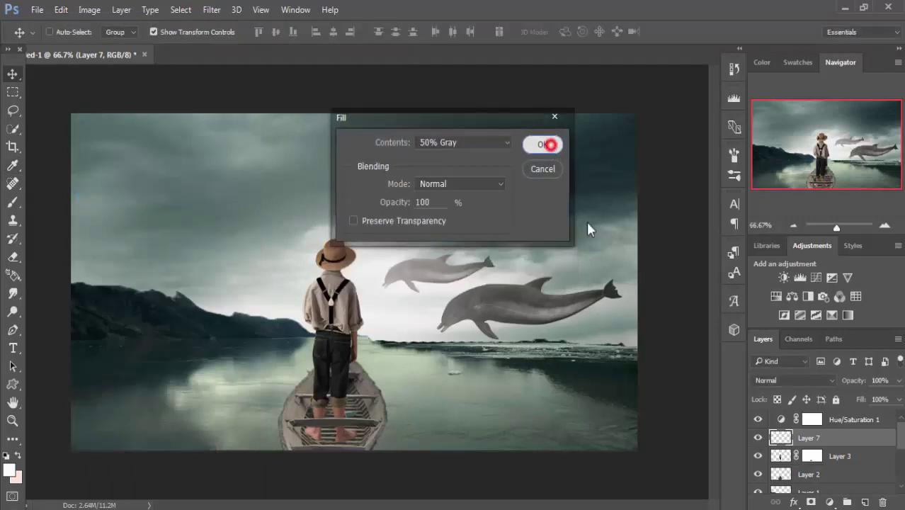
right_click(821, 438)
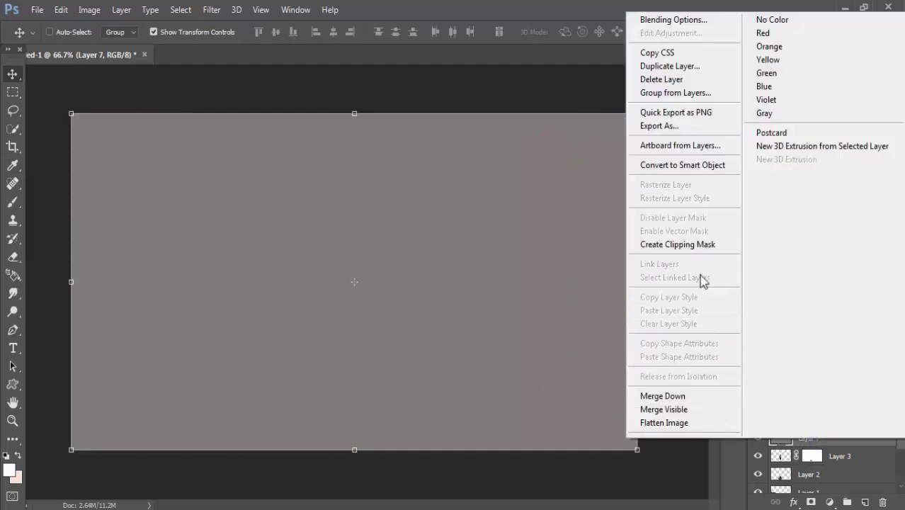
left_click(699, 245)
left_click(812, 381)
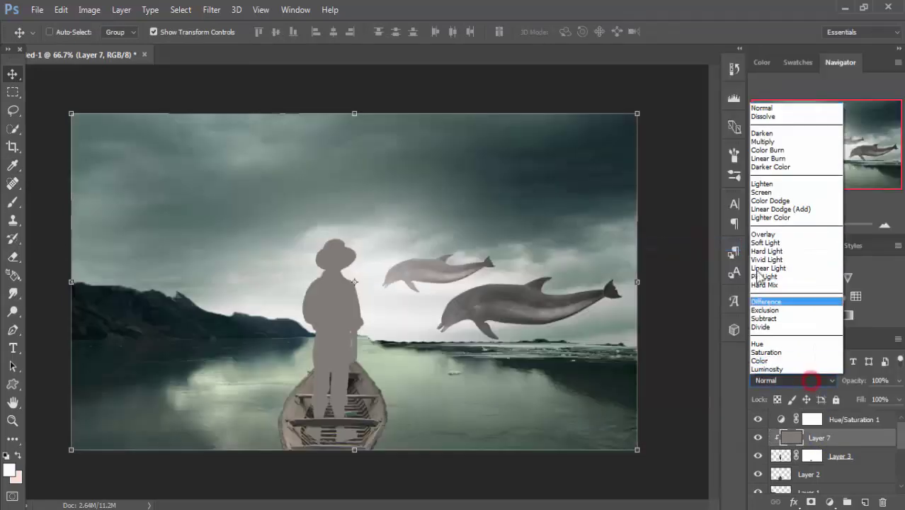
left_click(765, 236)
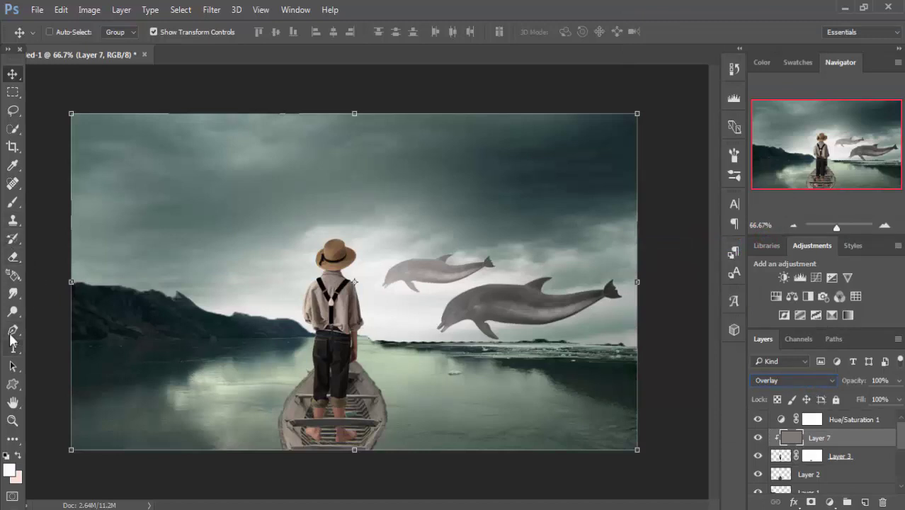
Burn darker midtone shading into the boy's shirt, hat and shoulders
left_click(19, 334)
left_click(13, 311)
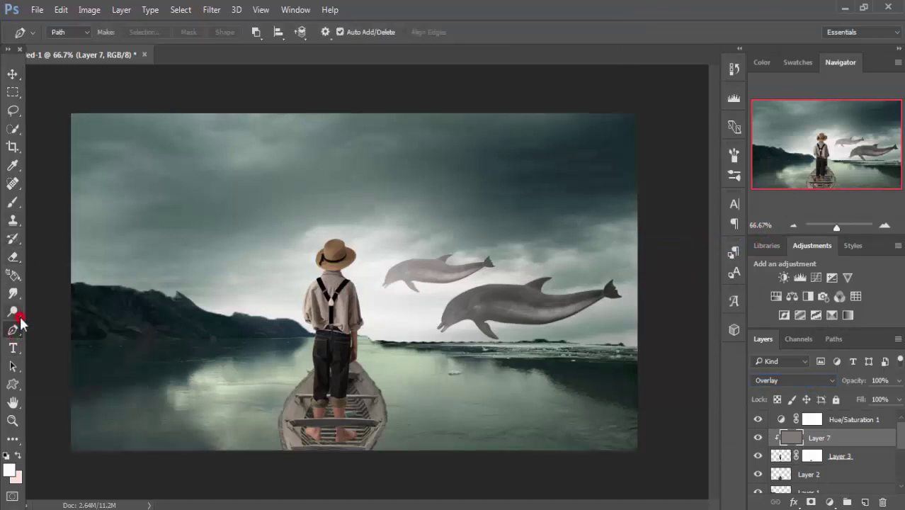
left_click(68, 324)
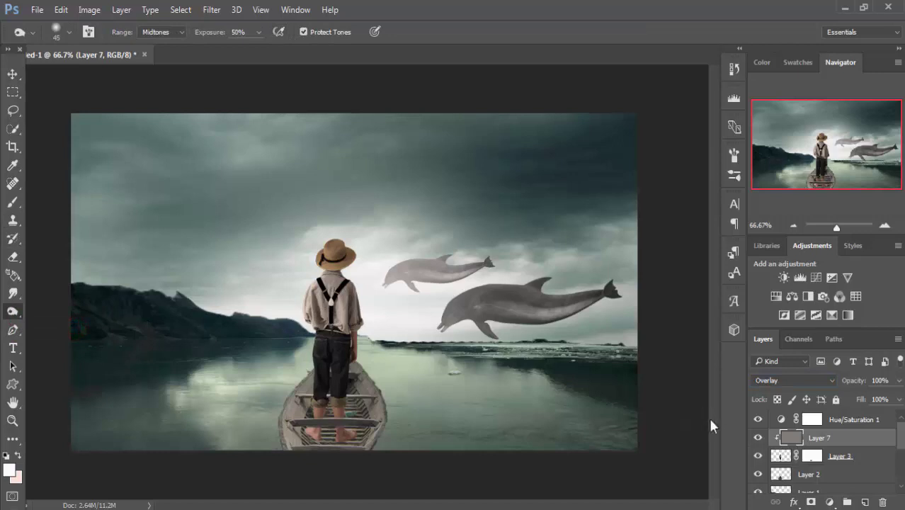
left_click_drag(315, 286, 349, 299)
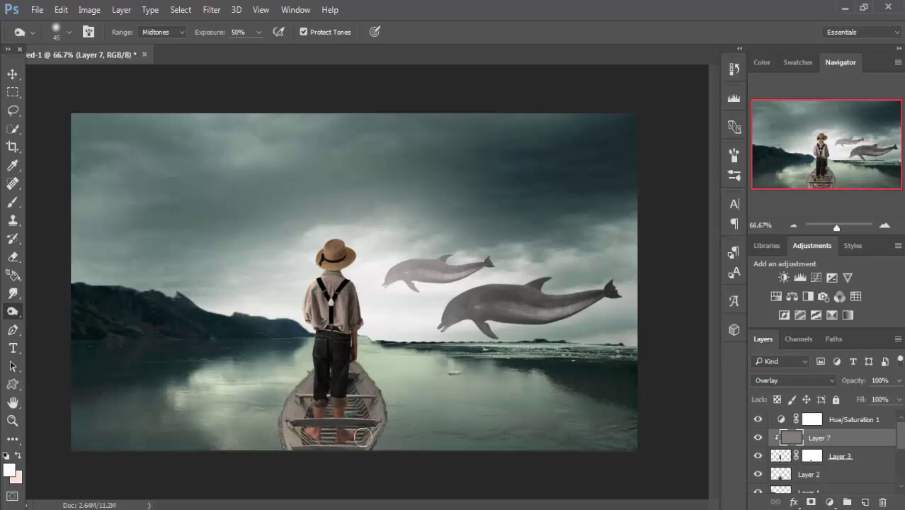
left_click_drag(335, 284, 346, 256)
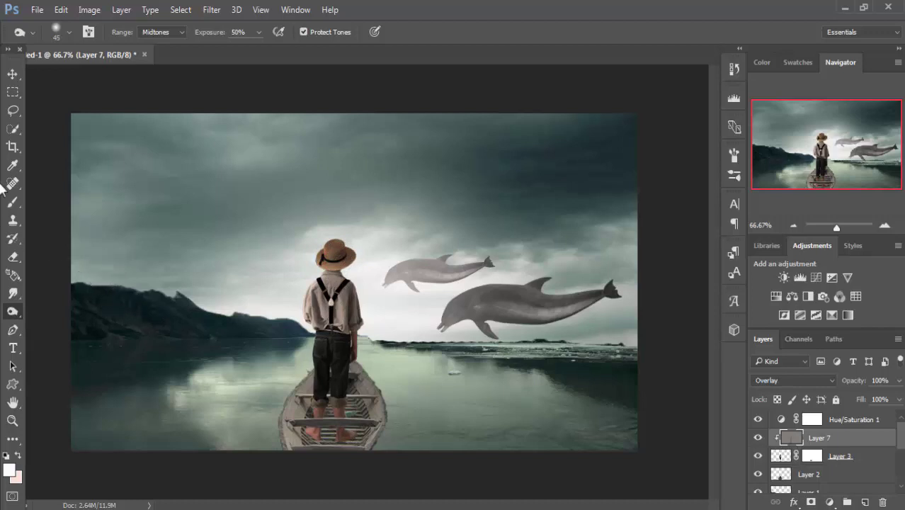
left_click(12, 74)
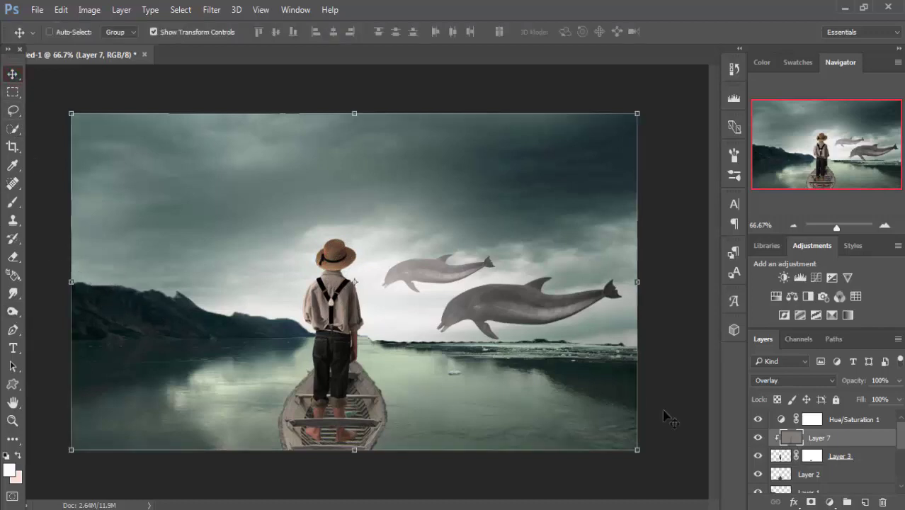
Add a Color Balance adjustment layer with midtones Cyan/Red at -22
left_click(838, 420)
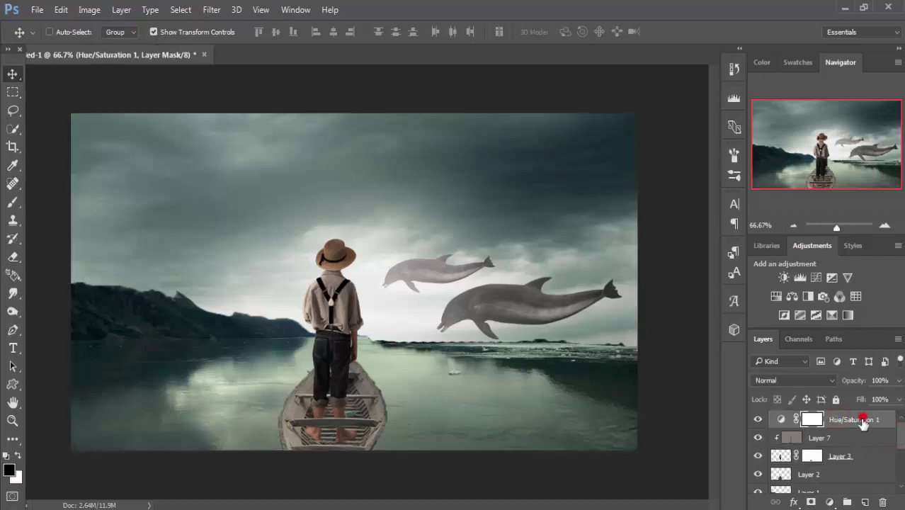
left_click(862, 421)
left_click(829, 502)
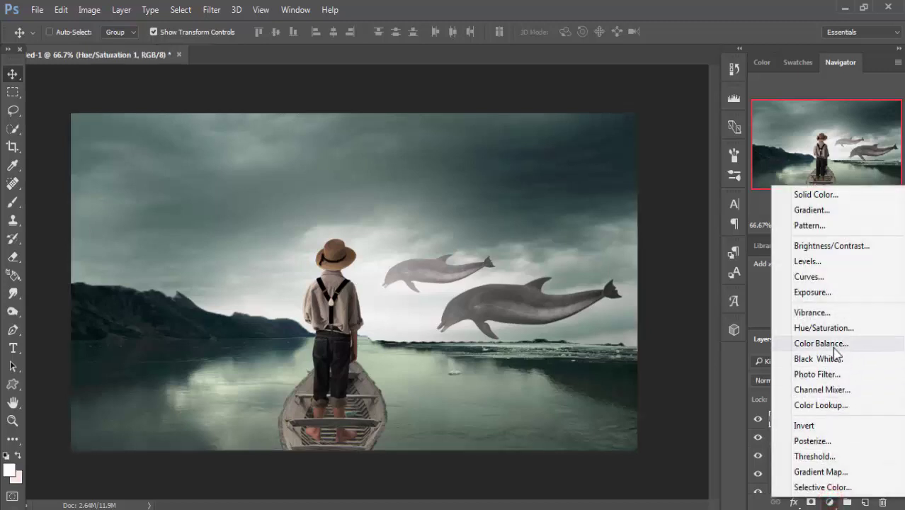
left_click(835, 345)
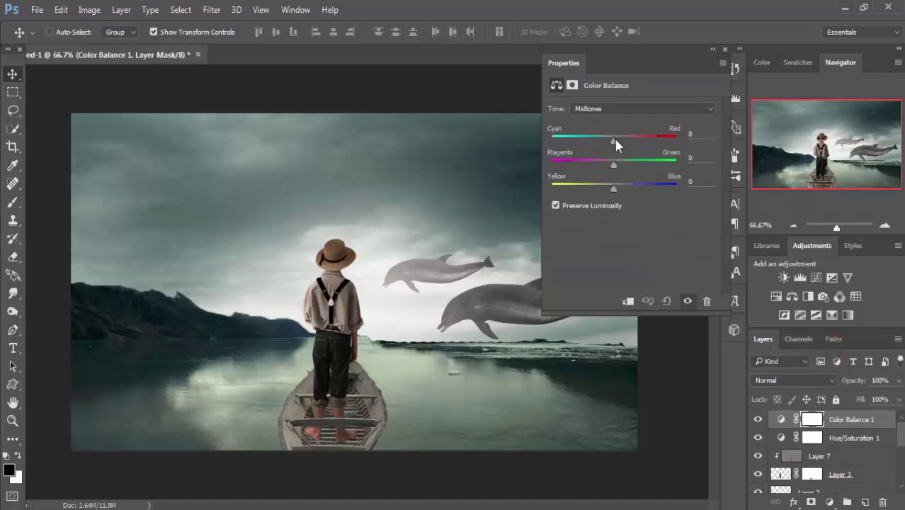
mouse_move(613, 140)
left_mouse_down()
mouse_move(598, 138)
mouse_move(618, 164)
mouse_move(604, 164)
mouse_move(614, 163)
mouse_move(603, 143)
left_mouse_up()
left_click(724, 48)
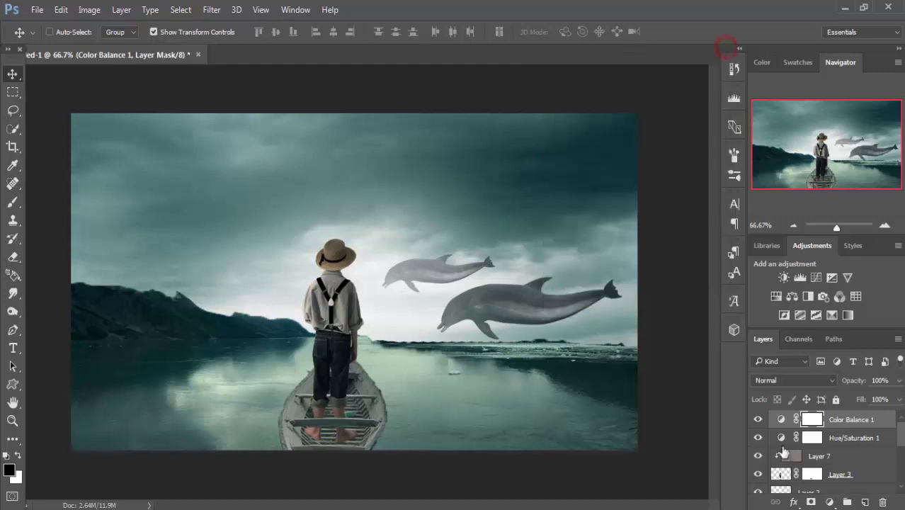
left_click(845, 419)
left_click(829, 502)
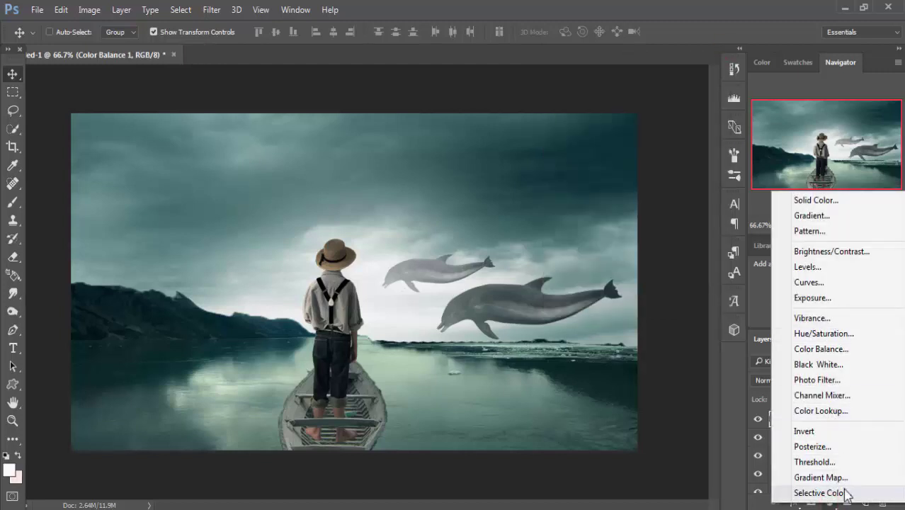
Add a Selective Color layer with Neutrals at Cyan -7, Magenta -10, Yellow +9, Black -4
left_click(845, 496)
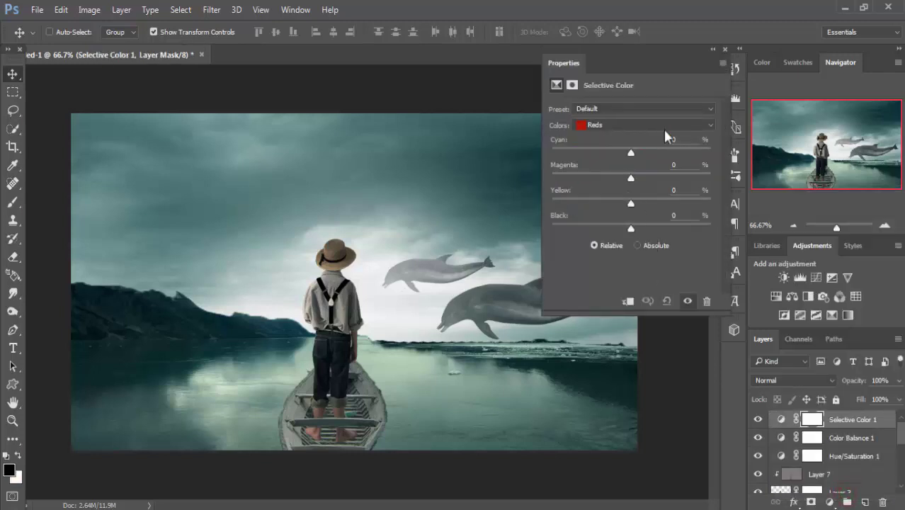
left_click(664, 128)
left_click(625, 218)
mouse_move(630, 152)
left_mouse_down()
mouse_move(644, 152)
mouse_move(636, 152)
left_mouse_up()
mouse_move(630, 177)
left_mouse_down()
mouse_move(645, 176)
mouse_move(617, 177)
mouse_move(625, 176)
mouse_move(620, 149)
left_mouse_up()
left_click(624, 177)
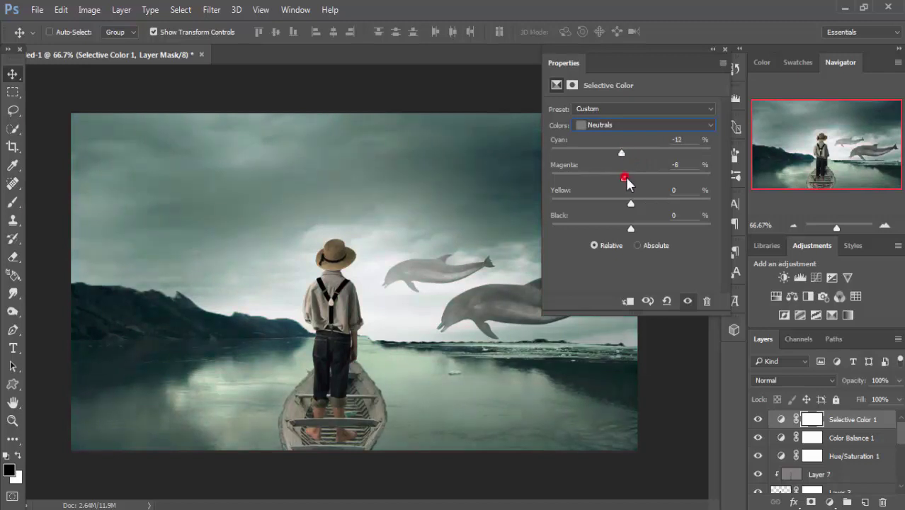
left_click_drag(627, 183, 625, 152)
left_click_drag(647, 228, 627, 229)
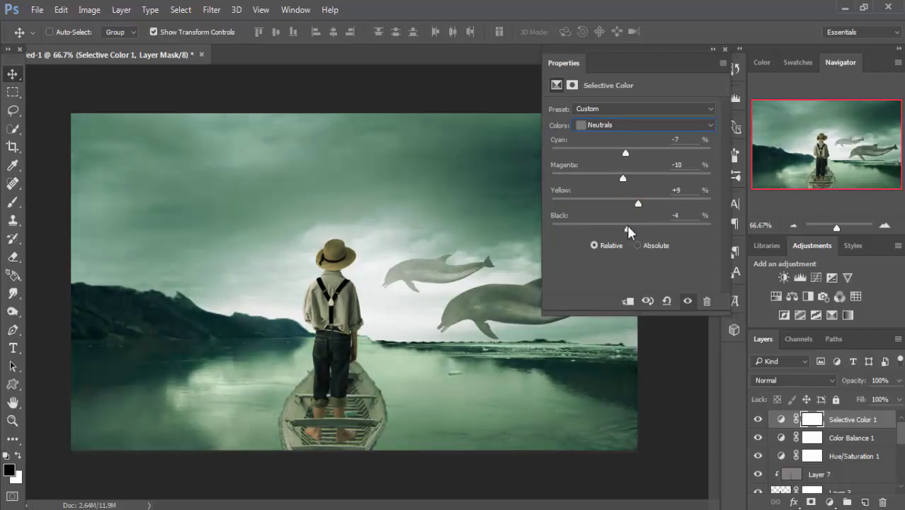
left_click(724, 49)
left_click(845, 421)
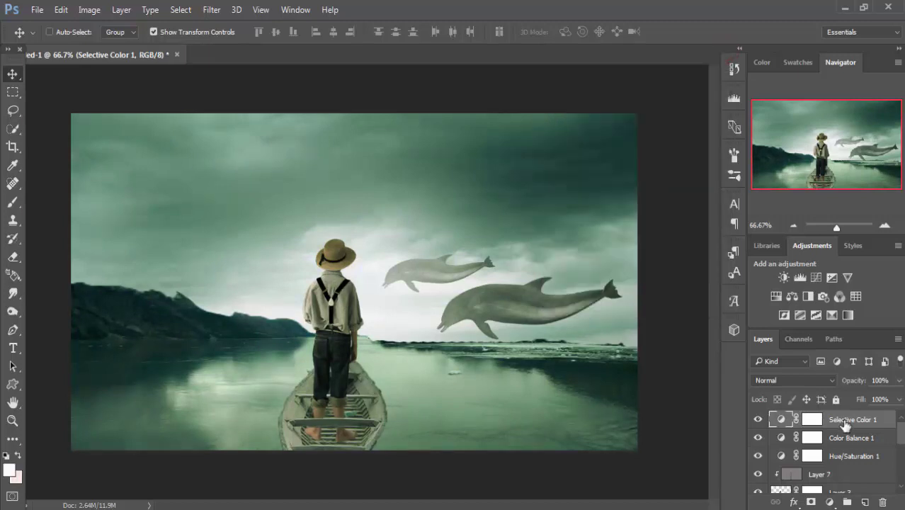
Add a Gradient Map layer with a custom gradient whose left stop is dark grey 49494a
left_click(829, 502)
left_click(835, 475)
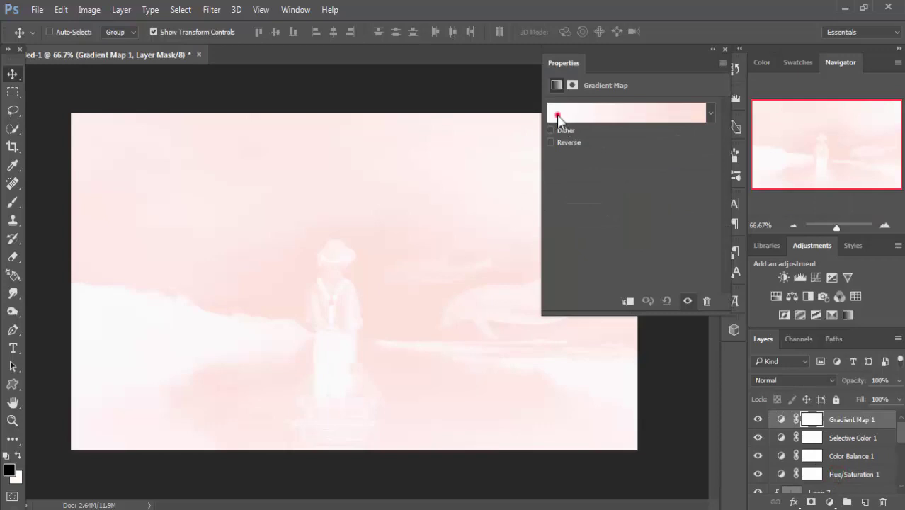
left_click(558, 115)
left_click(600, 324)
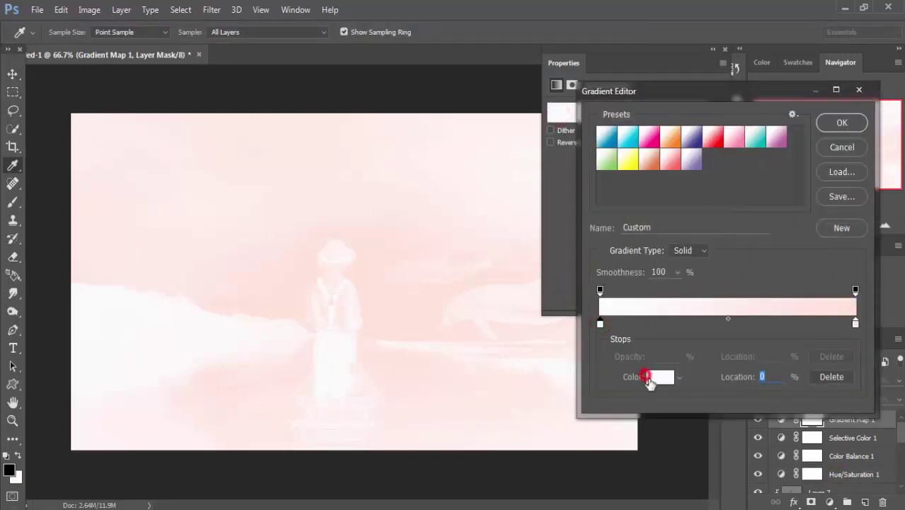
left_click(648, 377)
left_click(498, 389)
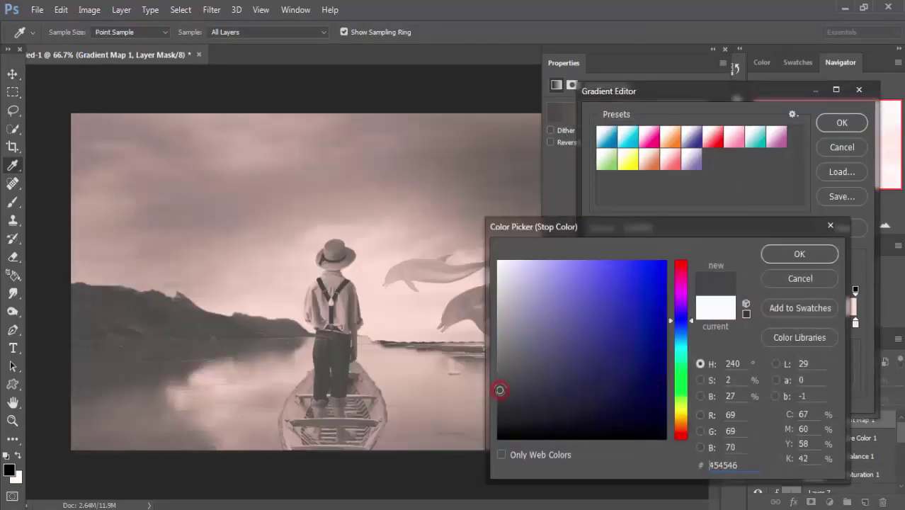
left_click_drag(499, 387, 498, 386)
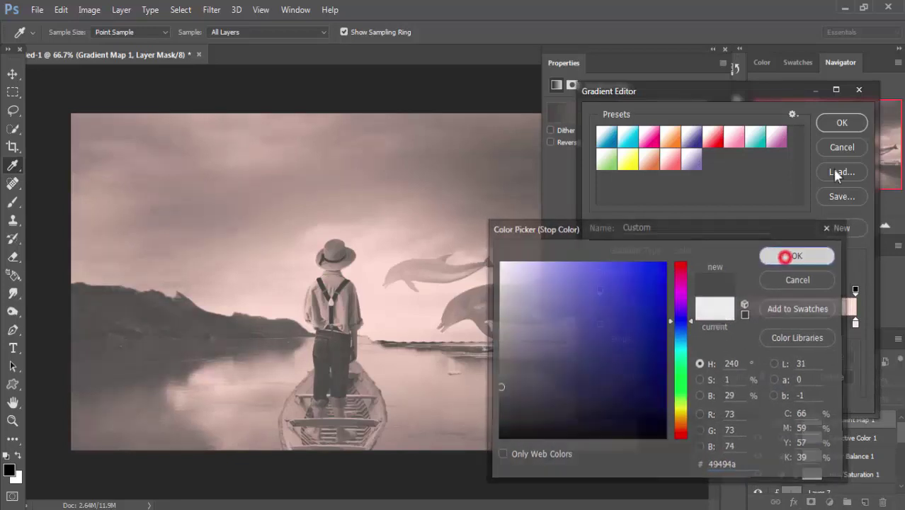
left_click(787, 255)
left_click(837, 124)
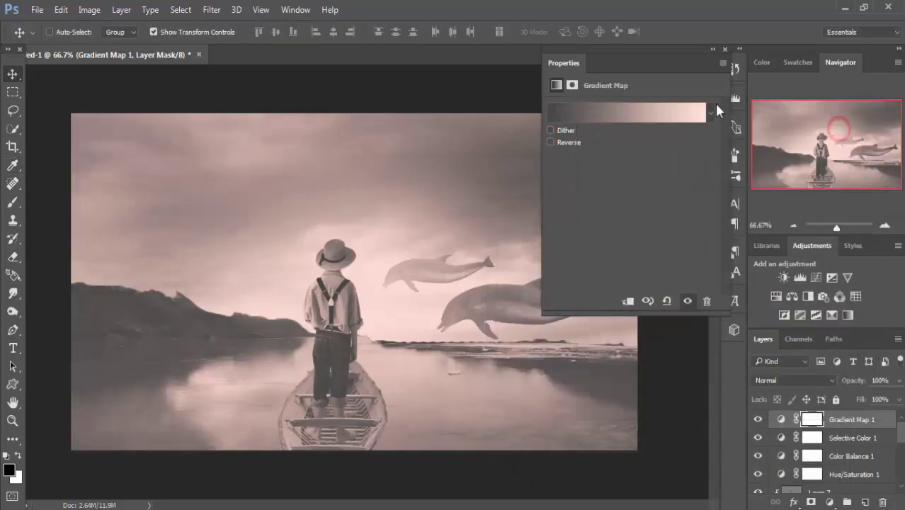
left_click(723, 48)
Blend the Gradient Map in Soft Light and float the dark sky photo in its own window
left_click(824, 380)
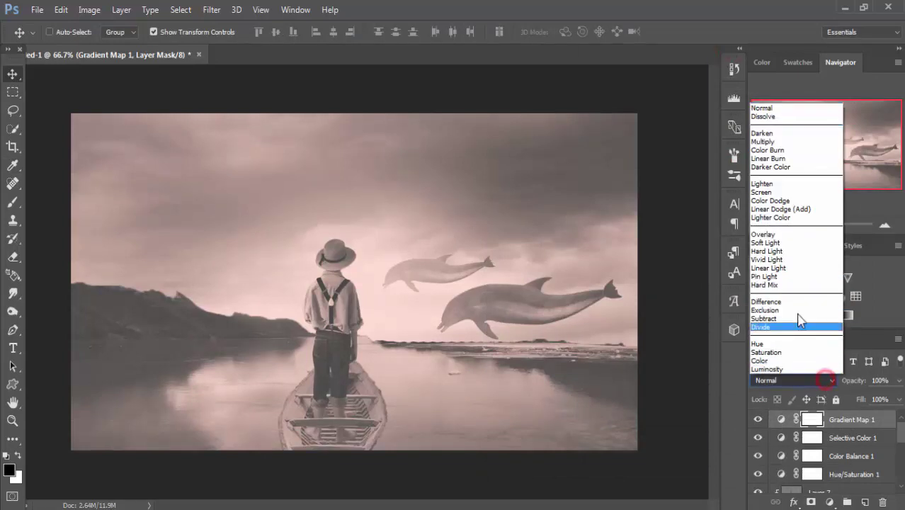
left_click(783, 242)
left_click_drag(314, 61, 349, 180)
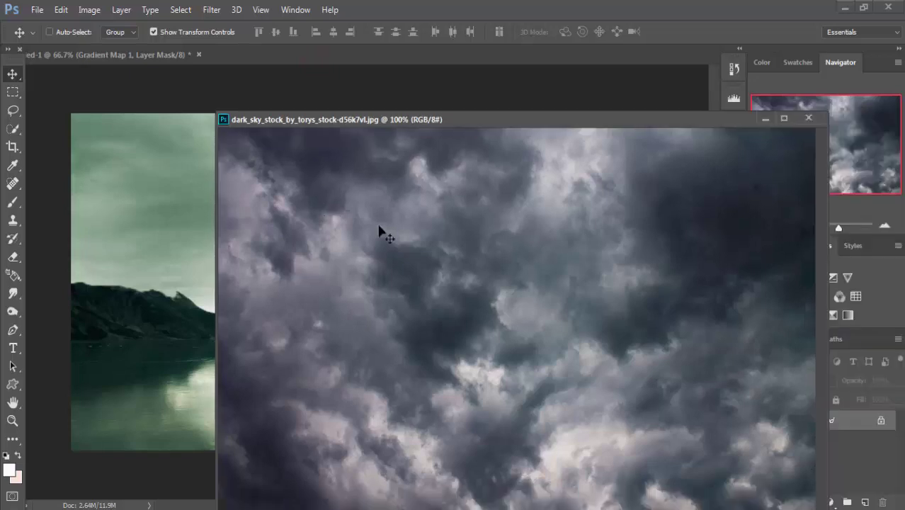
Copy the dark sky photo into the composite as Layer 8, below the colour adjustments
left_click_drag(377, 227, 177, 230)
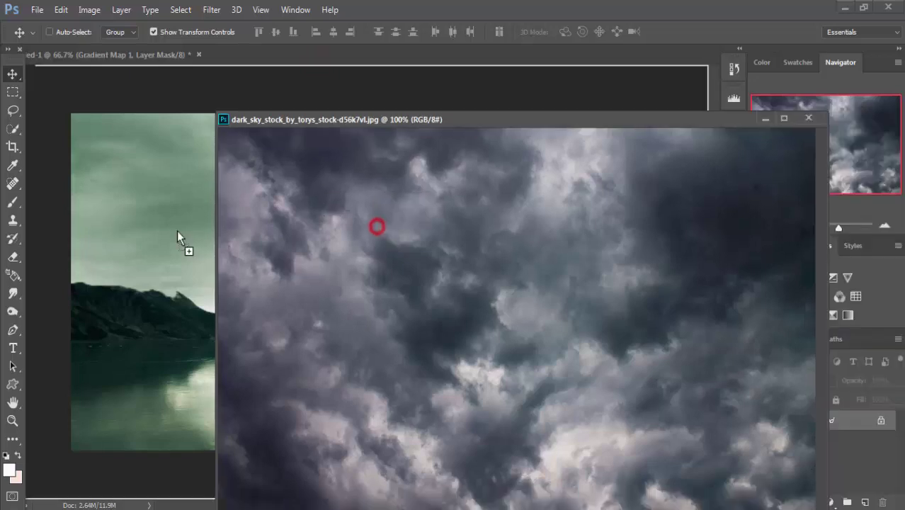
left_click(762, 118)
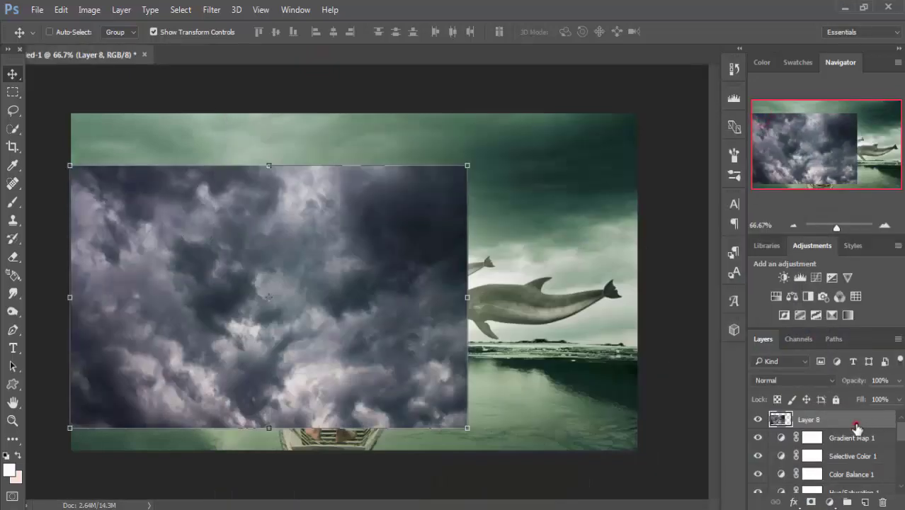
mouse_move(855, 426)
left_mouse_down()
mouse_move(864, 456)
mouse_move(867, 437)
left_mouse_up()
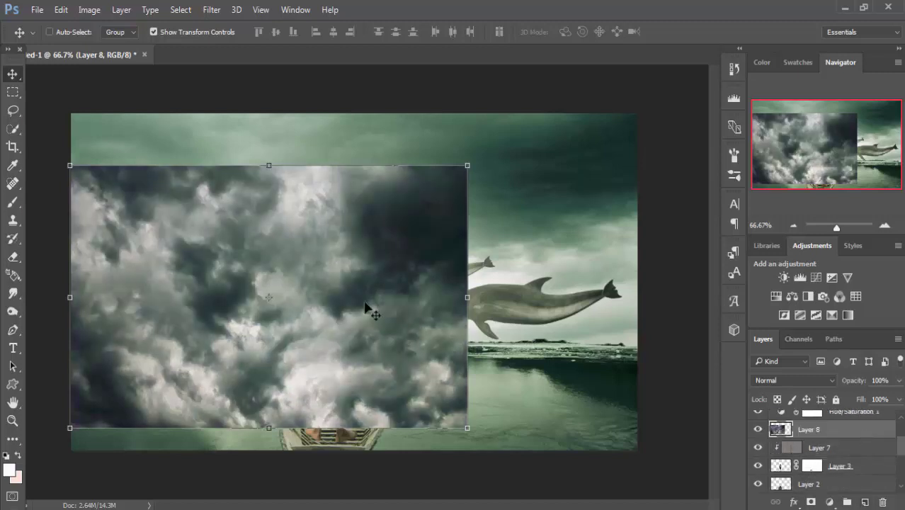
Stretch the clouds across the full canvas width, about 142% by 97%
left_click_drag(364, 304, 350, 248)
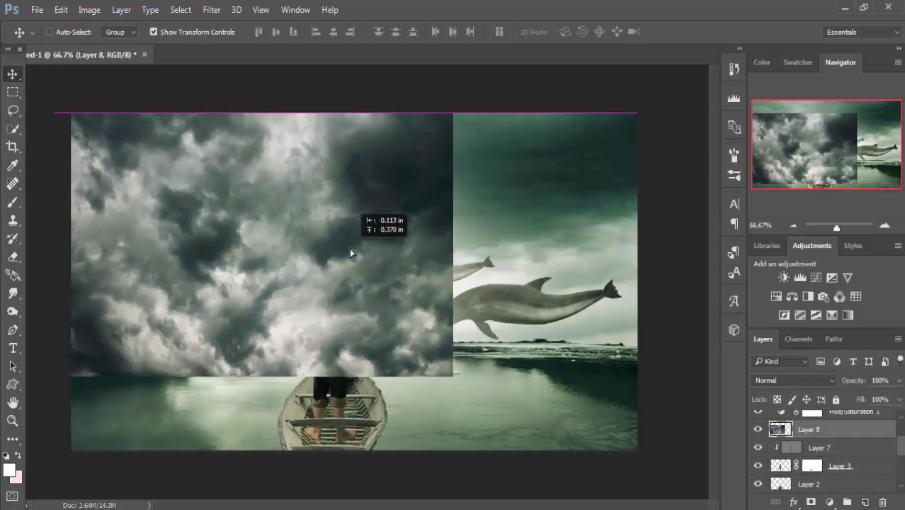
left_click_drag(350, 248, 347, 330)
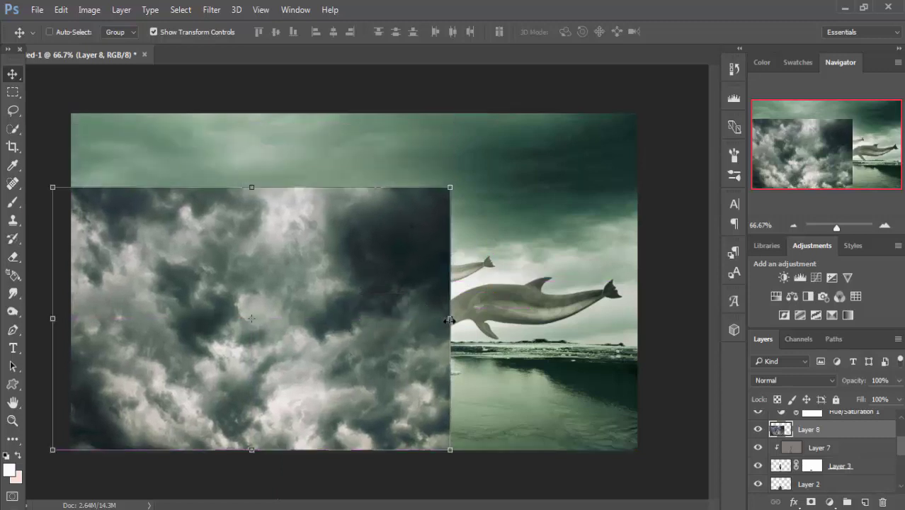
left_click_drag(449, 320, 637, 326)
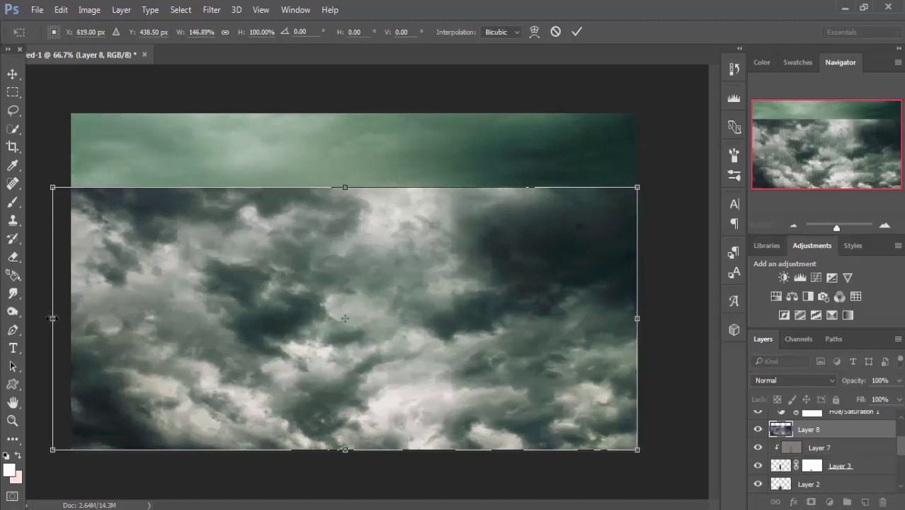
left_click_drag(54, 320, 70, 319)
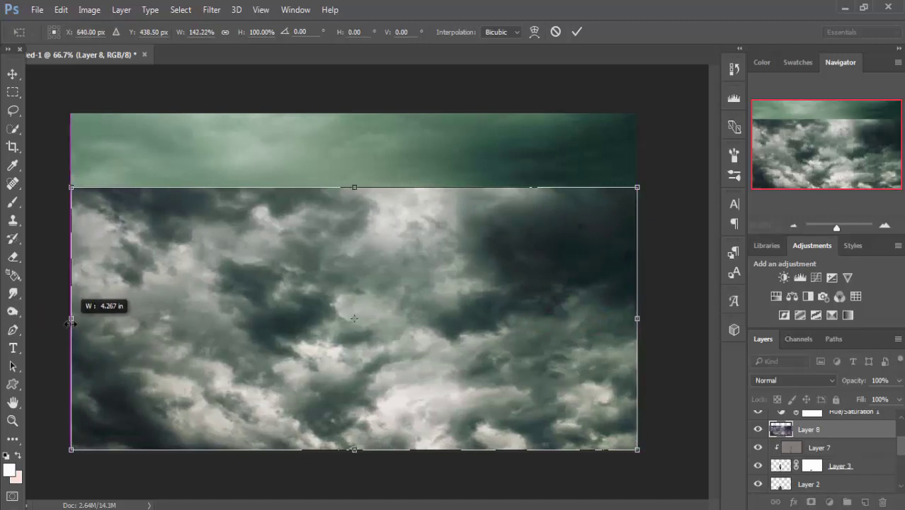
mouse_move(356, 188)
left_mouse_down()
mouse_move(357, 232)
mouse_move(357, 196)
left_mouse_up()
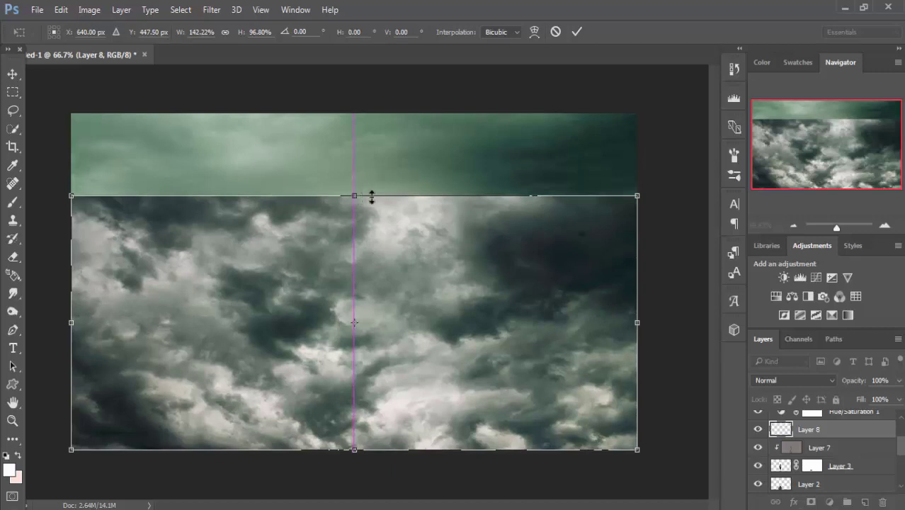
left_click(577, 32)
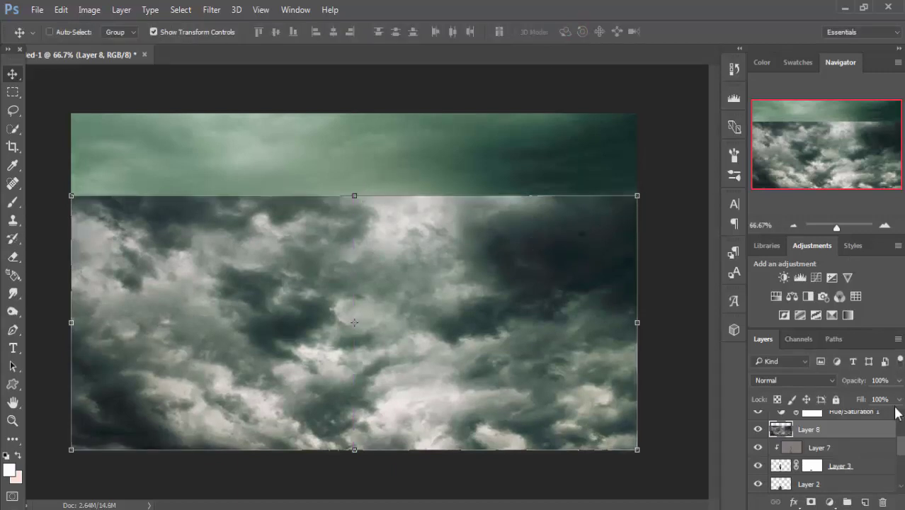
Lower cloud Layer 8's opacity to 75%
left_click(898, 380)
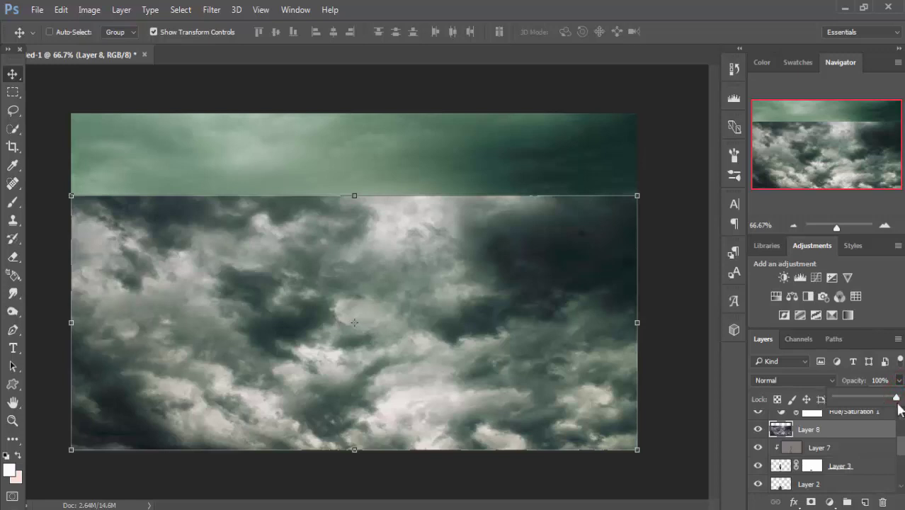
left_click_drag(896, 397, 887, 398)
left_click_drag(871, 395, 870, 401)
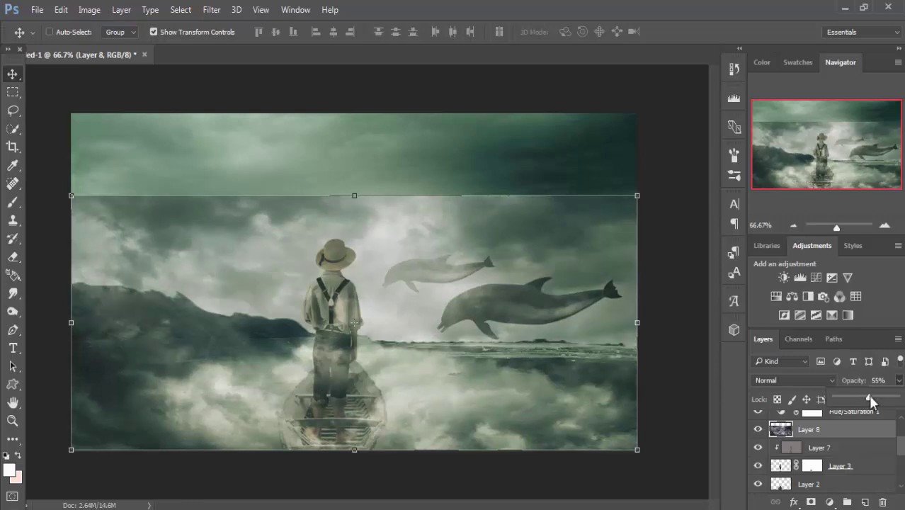
left_click_drag(871, 402, 881, 400)
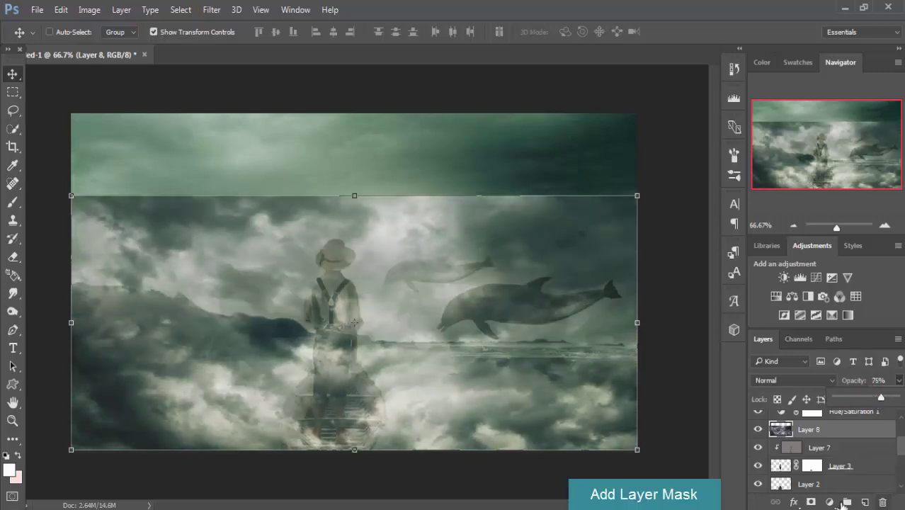
Add a layer mask to Layer 8 and paint out the hard upper-left cloud edge with a full-opacity brush
left_click(830, 501)
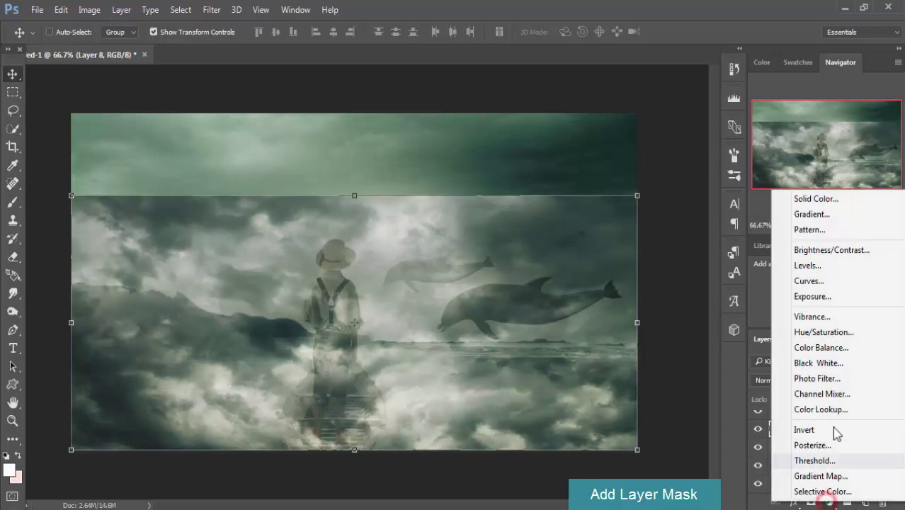
left_click(756, 503)
left_click(811, 501)
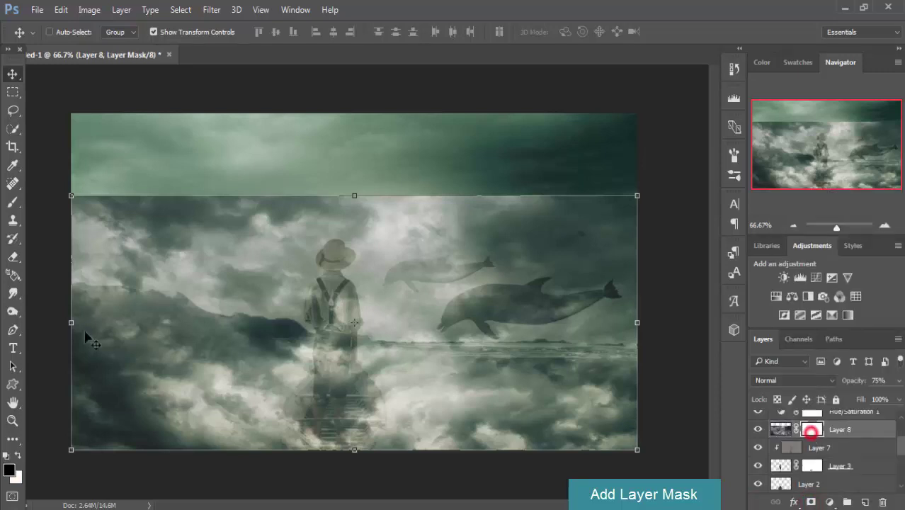
left_click(12, 202)
left_click(279, 32)
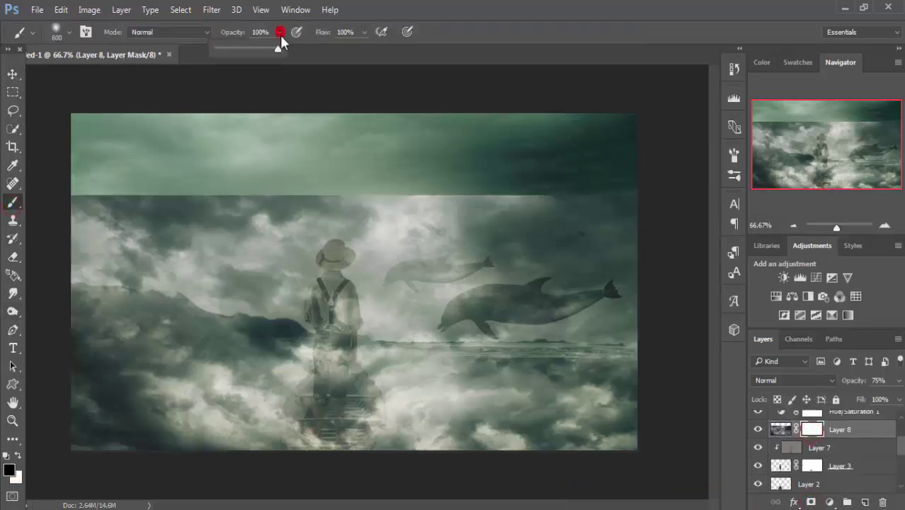
left_click_drag(253, 48, 288, 47)
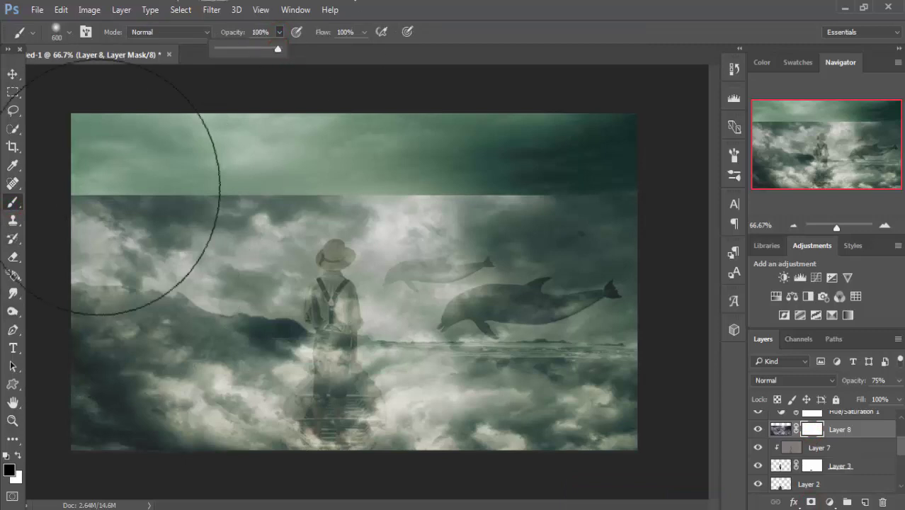
key("bracketleft")
key("bracketleft")
key("bracketleft")
key("bracketleft")
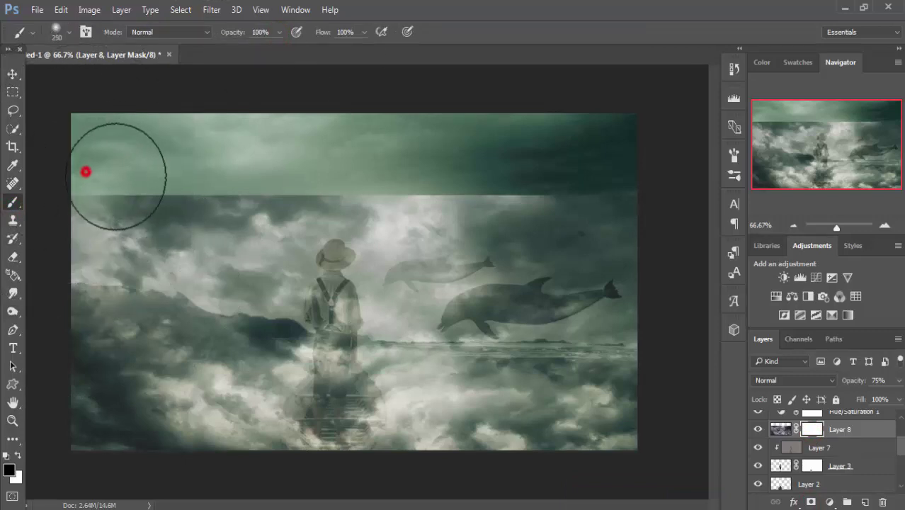
mouse_move(85, 177)
left_mouse_down()
mouse_move(646, 177)
mouse_move(152, 188)
mouse_move(345, 186)
mouse_move(382, 197)
mouse_move(323, 207)
mouse_move(323, 263)
mouse_move(310, 220)
mouse_move(298, 229)
mouse_move(201, 202)
mouse_move(90, 202)
mouse_move(202, 198)
left_mouse_up()
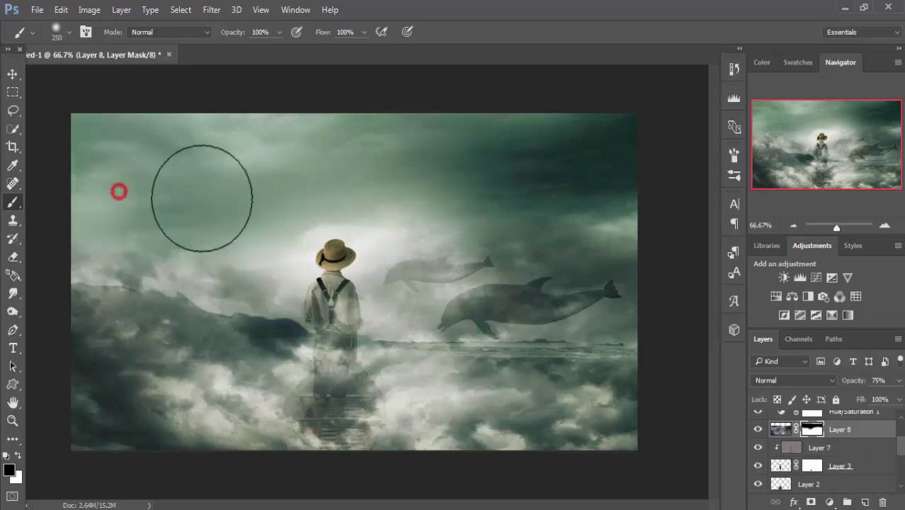
Blend the clouds over the mountains, sky and lower right, and reveal the boy and boat
left_click(280, 35)
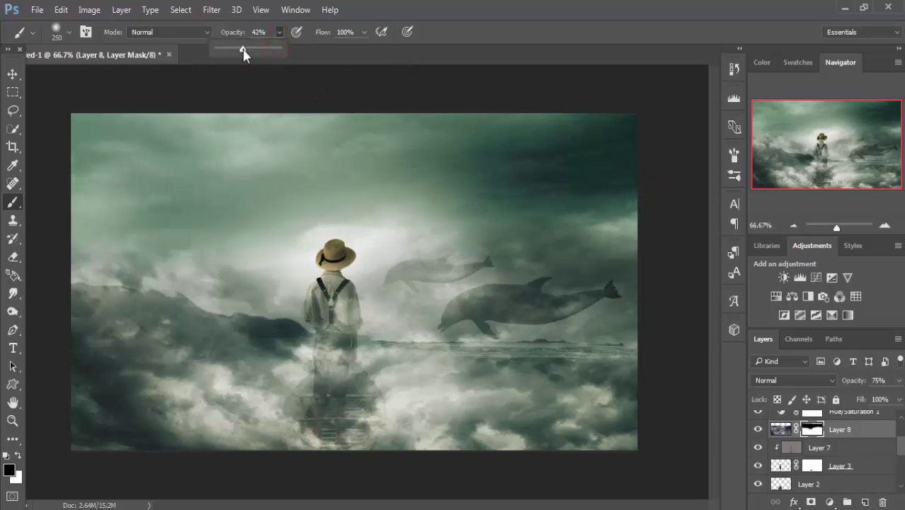
mouse_move(239, 218)
left_mouse_down()
mouse_move(105, 226)
mouse_move(55, 318)
mouse_move(130, 327)
left_mouse_up()
left_click_drag(159, 258, 237, 274)
left_click_drag(446, 228, 628, 235)
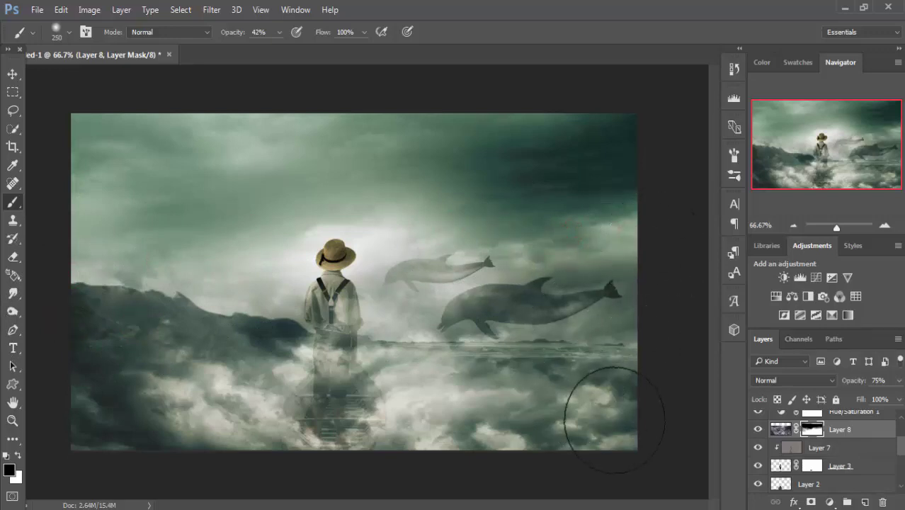
mouse_move(614, 420)
left_mouse_down()
mouse_move(490, 406)
mouse_move(622, 393)
mouse_move(502, 419)
mouse_move(611, 452)
mouse_move(450, 418)
mouse_move(323, 424)
mouse_move(292, 437)
mouse_move(272, 414)
mouse_move(121, 424)
mouse_move(202, 424)
mouse_move(228, 409)
mouse_move(105, 409)
mouse_move(133, 448)
mouse_move(336, 417)
mouse_move(326, 353)
mouse_move(333, 368)
mouse_move(325, 383)
mouse_move(320, 364)
mouse_move(329, 301)
mouse_move(330, 385)
mouse_move(312, 373)
mouse_move(311, 311)
mouse_move(319, 428)
mouse_move(328, 428)
left_mouse_up()
key("bracketleft")
key("bracketleft")
key("bracketleft")
key("bracketright")
key("bracketleft")
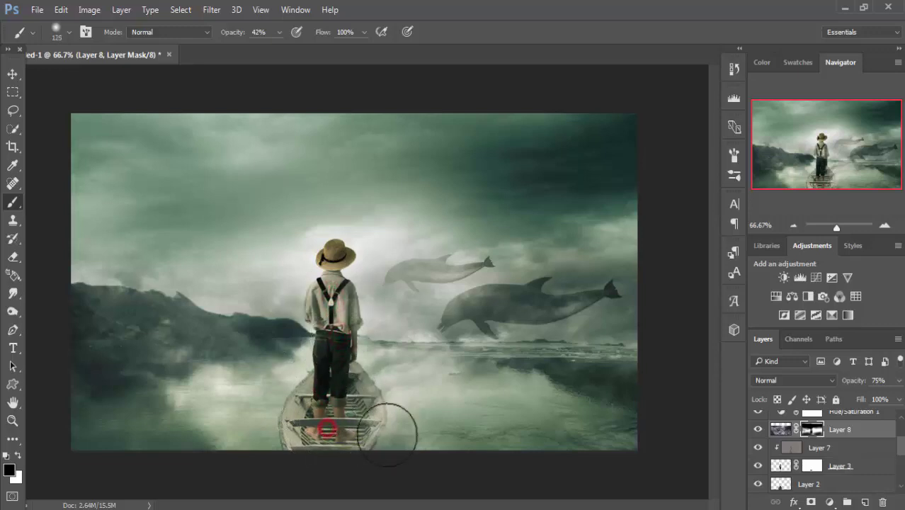
mouse_move(387, 432)
left_mouse_down()
mouse_move(390, 373)
mouse_move(364, 390)
left_mouse_up()
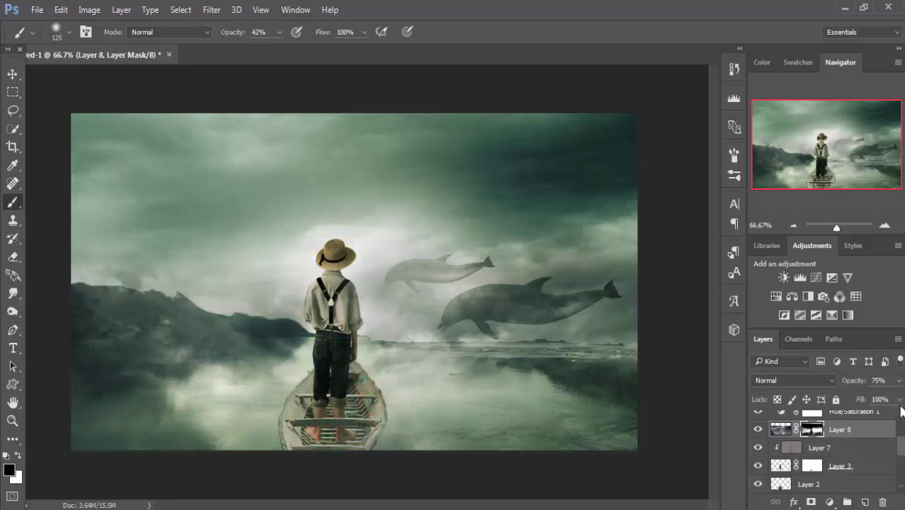
Set Layer 8 to full opacity and unmask the dolphins beside the boy
left_click(899, 381)
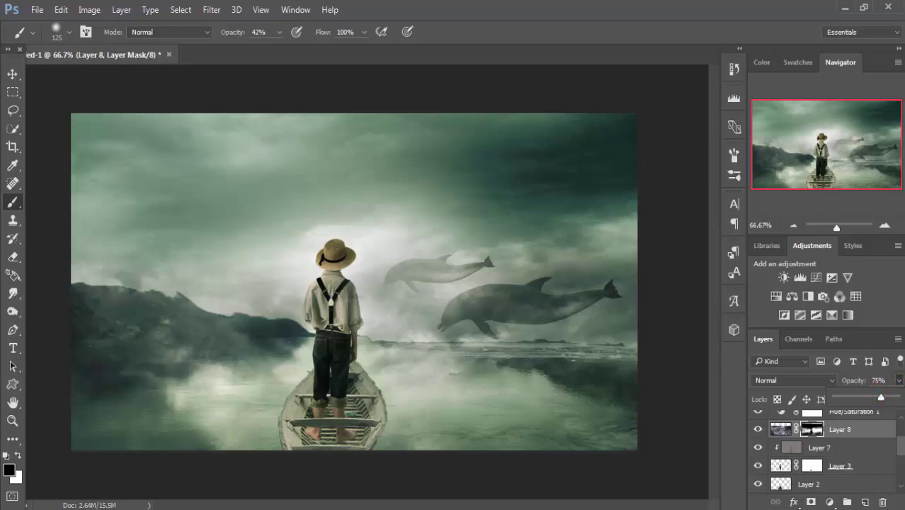
left_click_drag(881, 398, 896, 397)
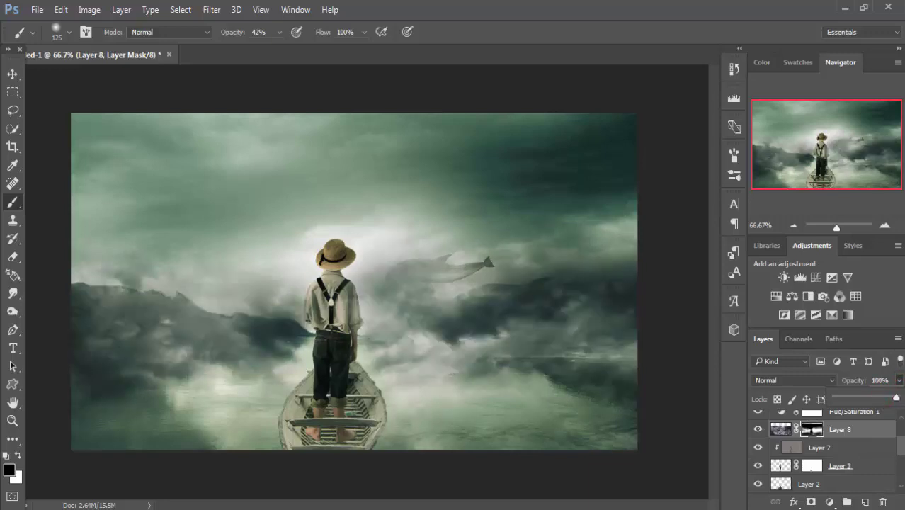
key("bracketleft")
key("bracketright")
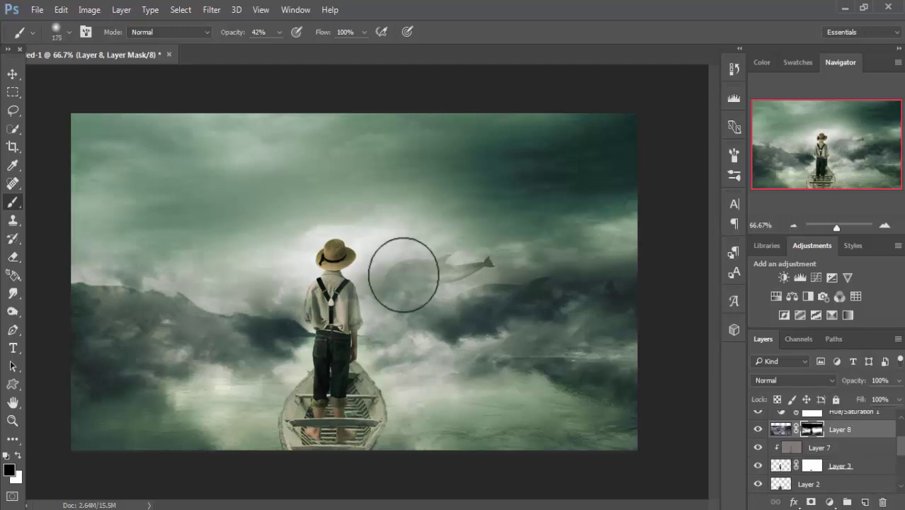
mouse_move(404, 269)
left_mouse_down()
mouse_move(380, 281)
mouse_move(446, 273)
left_mouse_up()
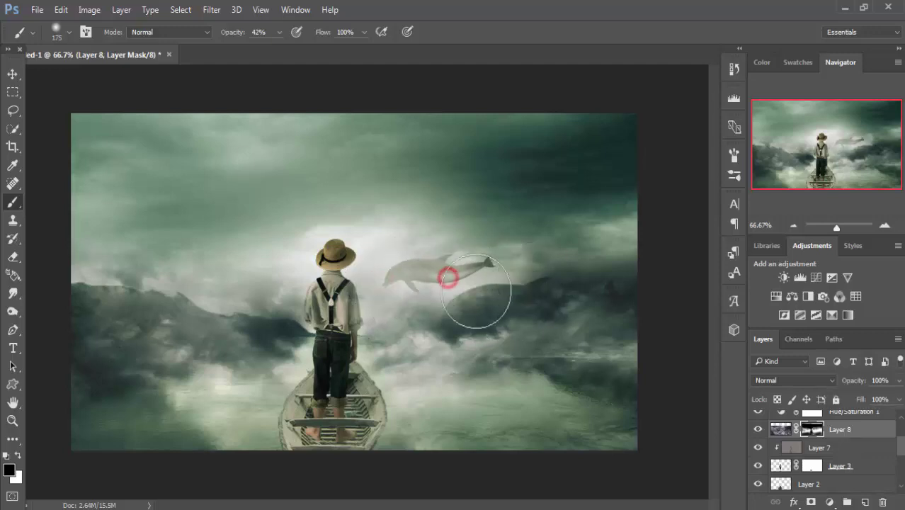
left_click_drag(481, 299, 446, 303)
left_click_drag(542, 299, 623, 313)
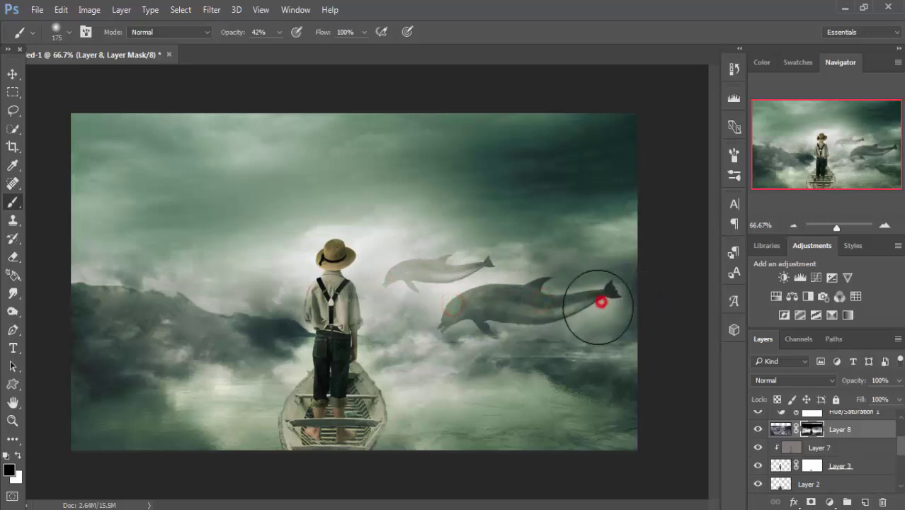
Paint the mask across the lower-left water toward the boat
left_click(277, 289)
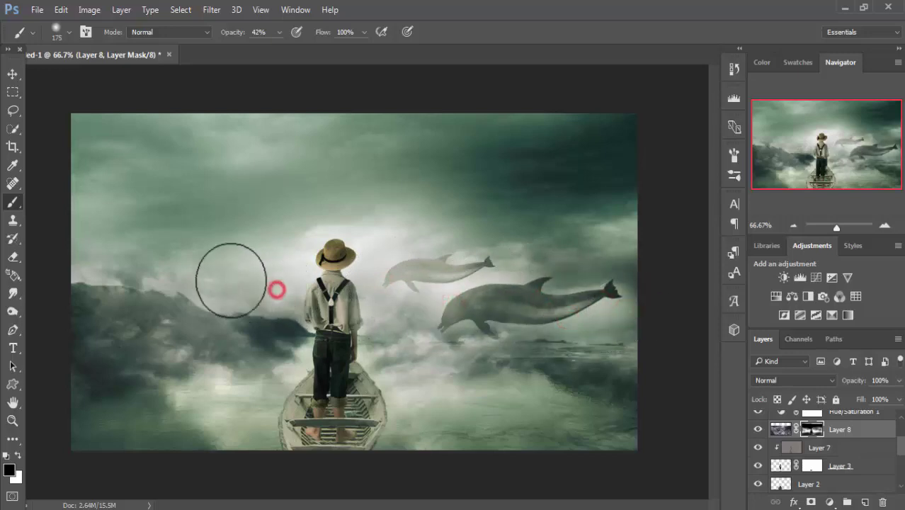
left_click(159, 242)
left_click(134, 235)
left_click(60, 264)
left_click(95, 408)
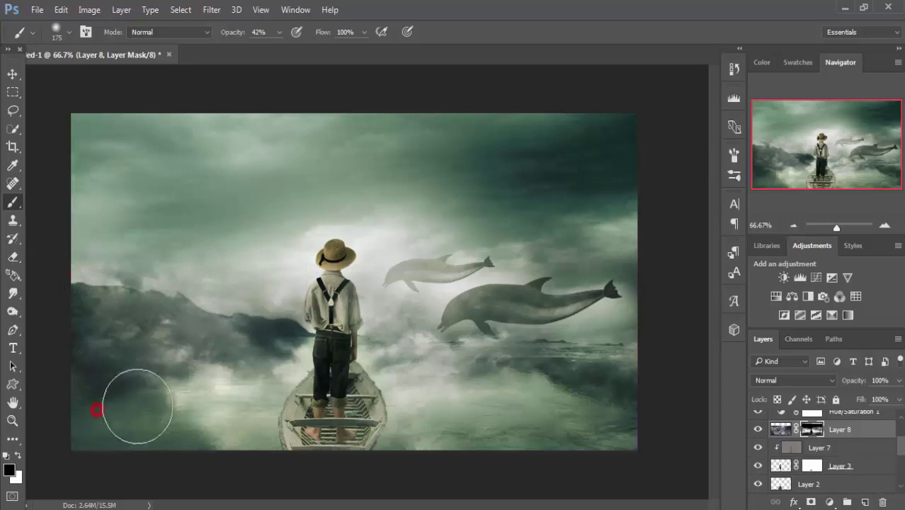
left_click(131, 397)
left_click(203, 400)
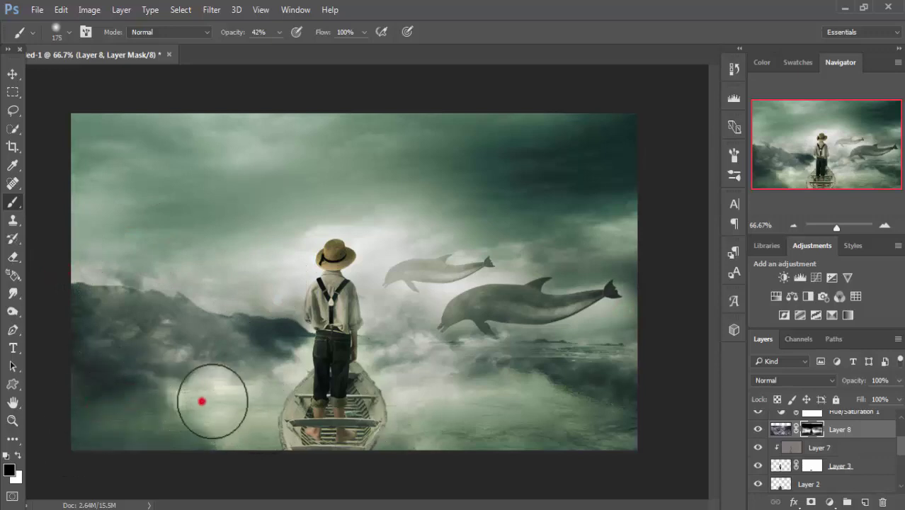
left_click(261, 391)
left_click(283, 389)
left_click(323, 399)
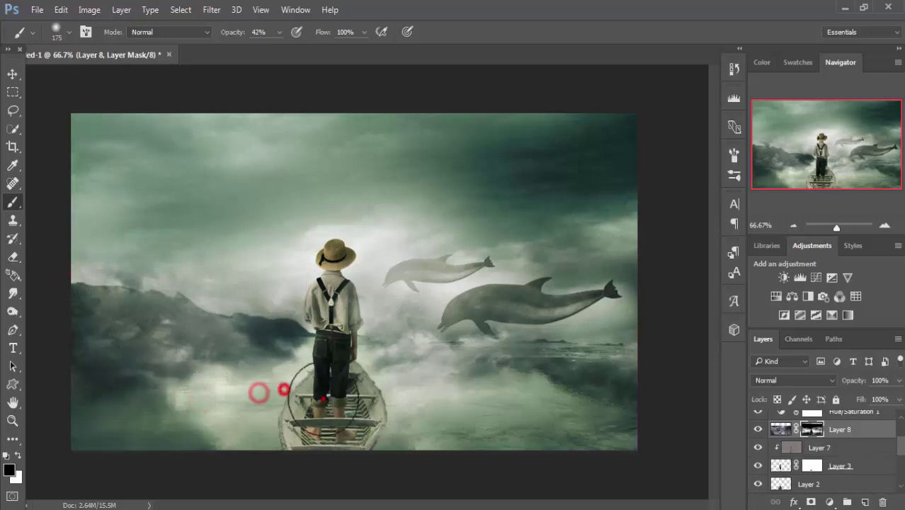
Blend the water in across the lower right, along the horizon and into the lower-left water
left_click(361, 379)
left_click(437, 403)
left_click(486, 401)
left_click(589, 401)
left_click(646, 402)
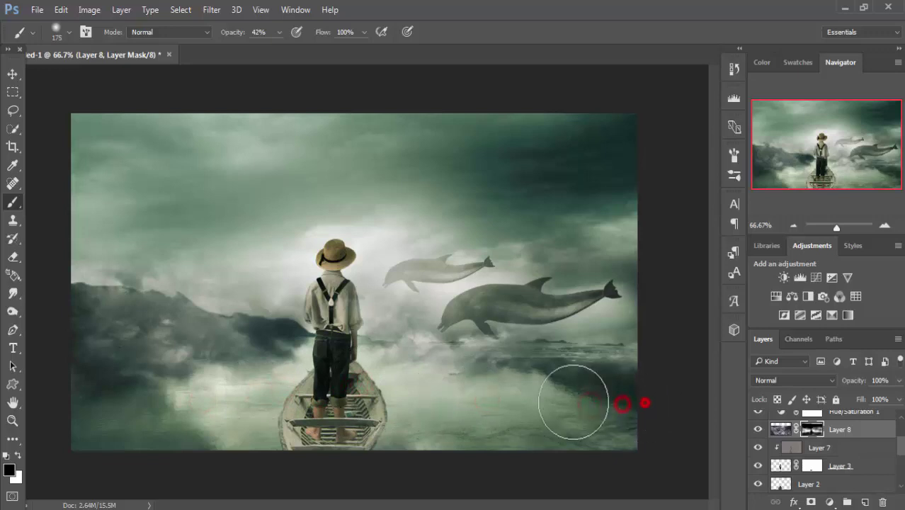
left_click(561, 401)
left_click(649, 393)
mouse_move(478, 184)
left_mouse_down()
mouse_move(216, 166)
mouse_move(203, 198)
mouse_move(43, 202)
left_mouse_up()
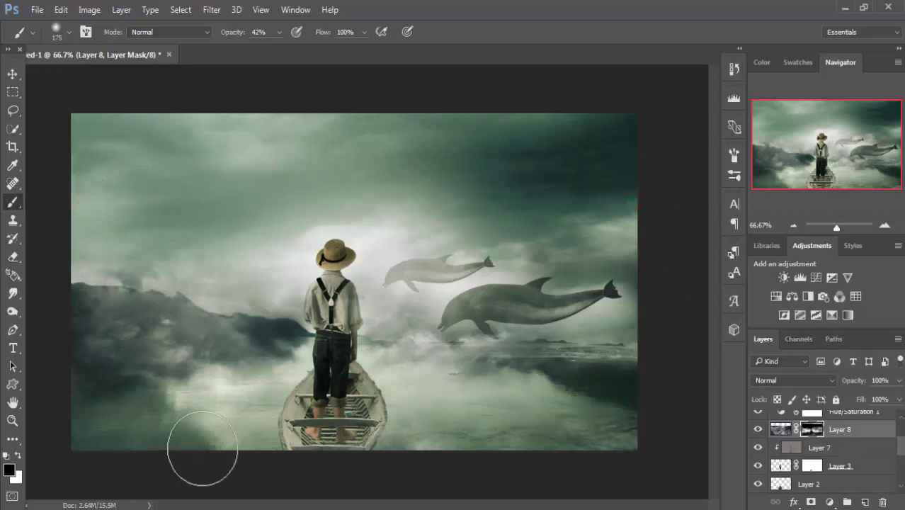
mouse_move(223, 406)
left_mouse_down()
mouse_move(108, 388)
mouse_move(208, 384)
mouse_move(85, 383)
mouse_move(176, 409)
mouse_move(235, 400)
mouse_move(202, 429)
left_mouse_up()
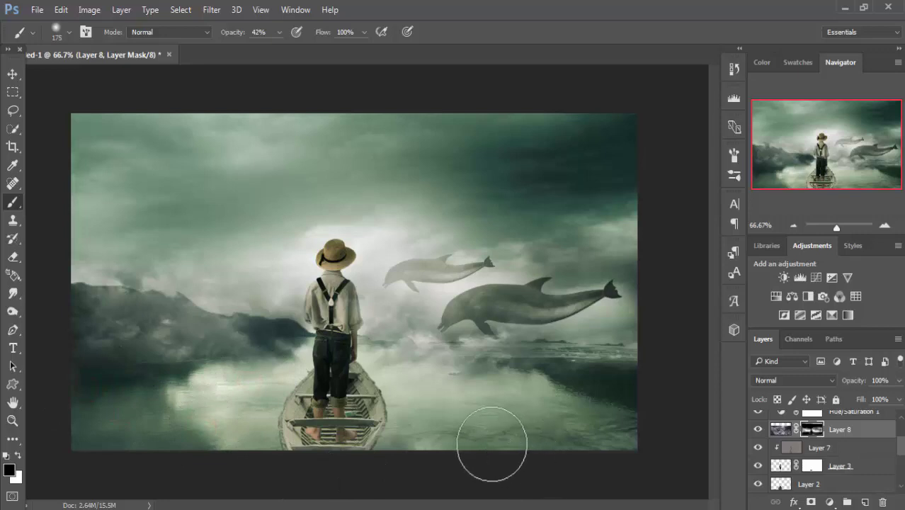
mouse_move(456, 415)
left_mouse_down()
mouse_move(527, 411)
mouse_move(476, 402)
mouse_move(519, 371)
mouse_move(596, 390)
mouse_move(547, 435)
mouse_move(460, 435)
mouse_move(339, 469)
mouse_move(141, 442)
mouse_move(637, 438)
mouse_move(113, 438)
left_mouse_up()
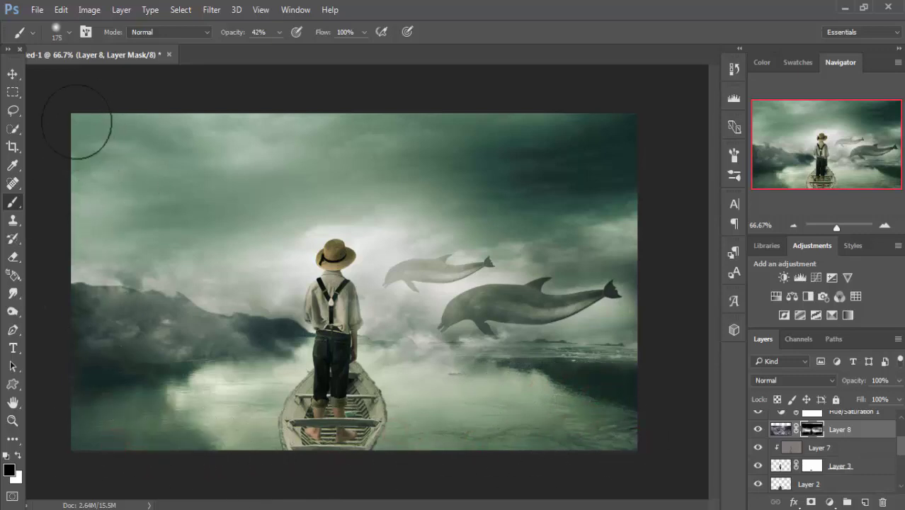
Apply Hue/Saturation at Saturation -40 to Layer 8's image thumbnail
left_click(12, 73)
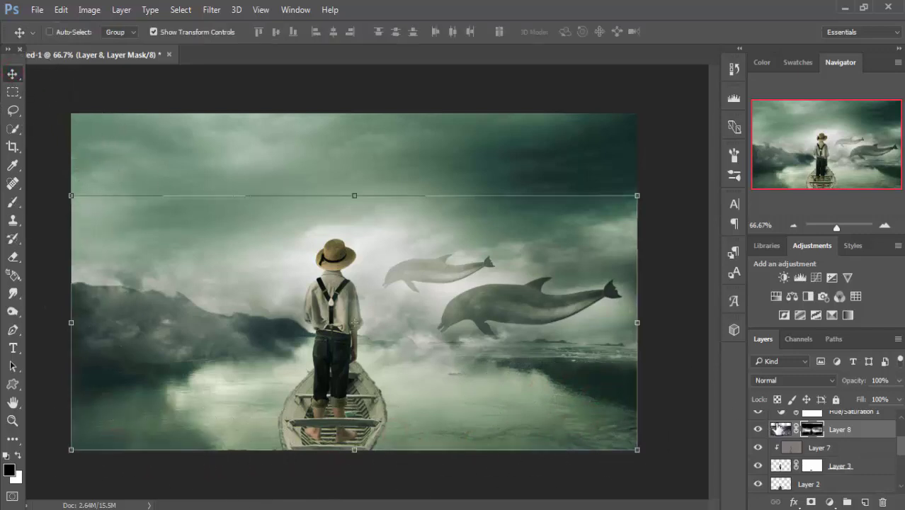
left_click(780, 429)
left_click(89, 9)
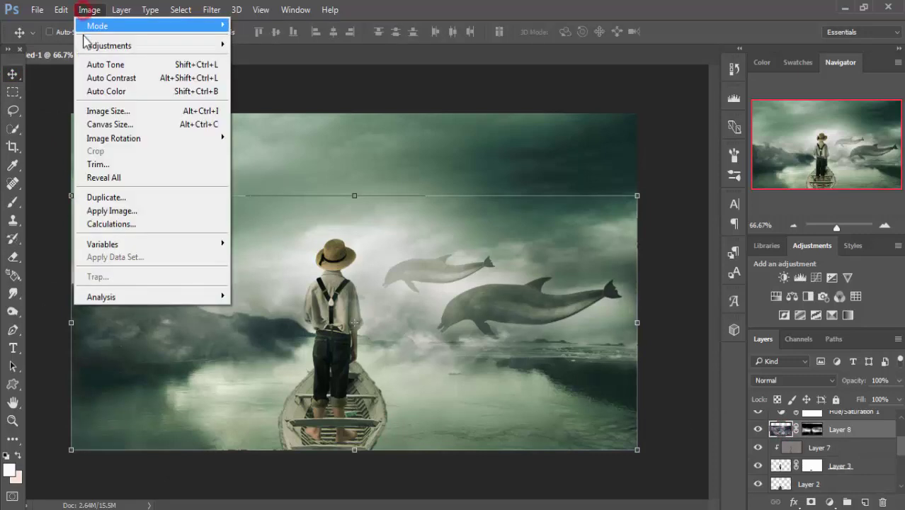
mouse_move(109, 45)
left_click(280, 123)
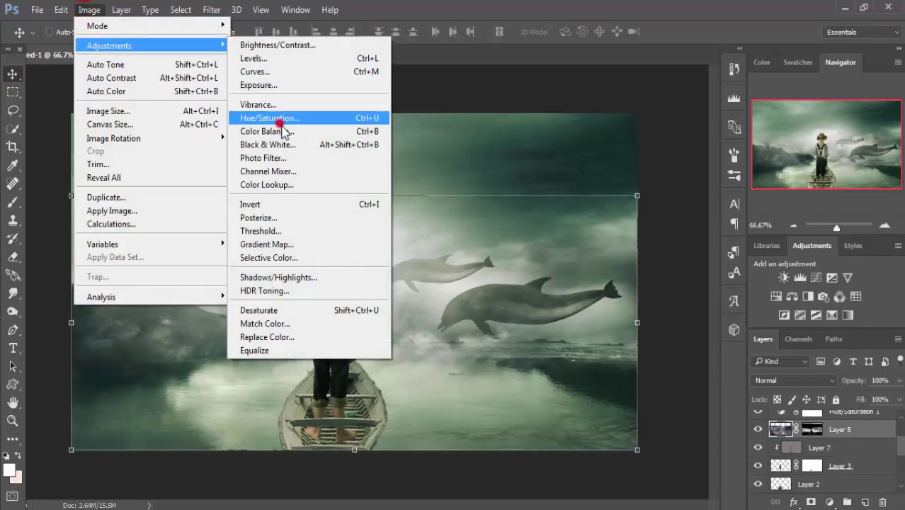
left_click_drag(727, 332, 708, 332)
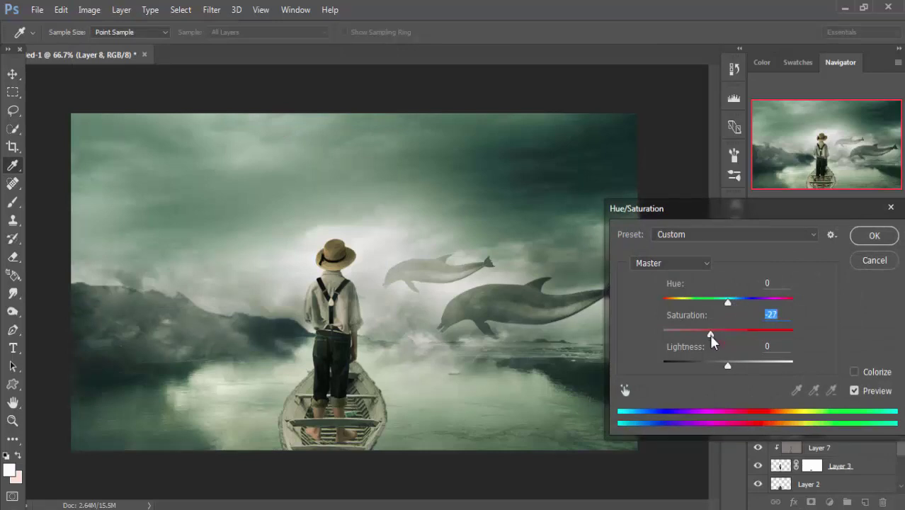
left_click_drag(715, 339, 702, 332)
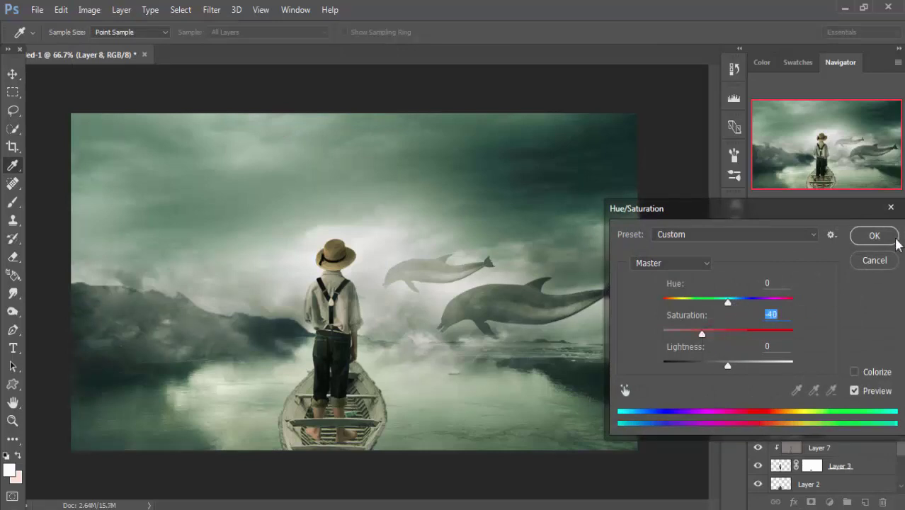
left_click(875, 236)
On Layer 8's mask, paint white with a 400 px brush to reveal lower-right water
key("v")
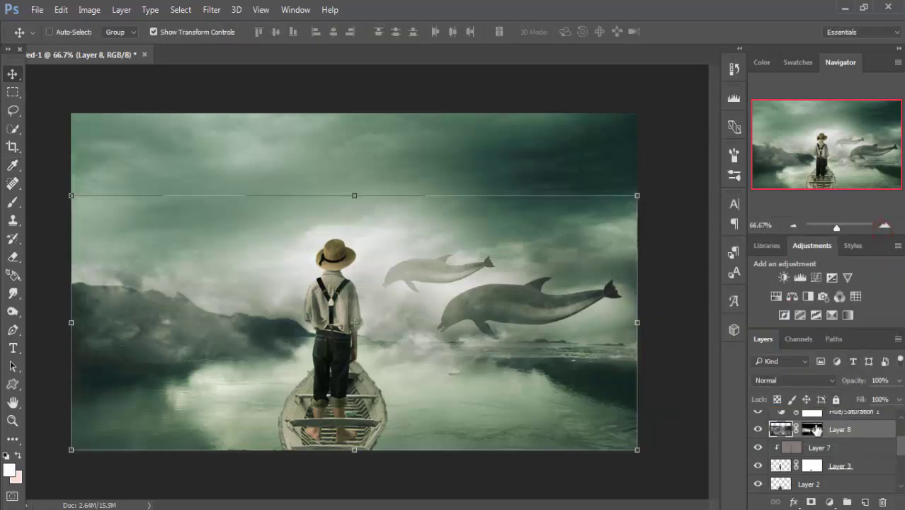
left_click(812, 429)
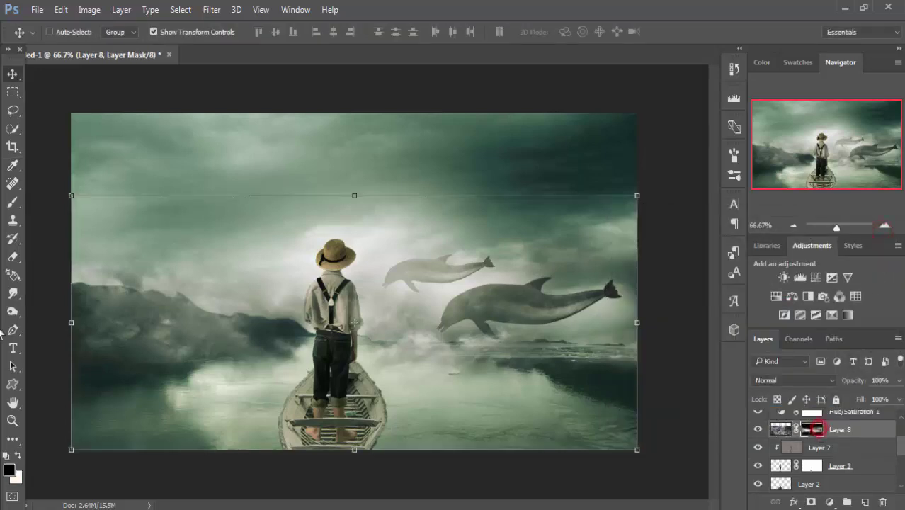
left_click(16, 205)
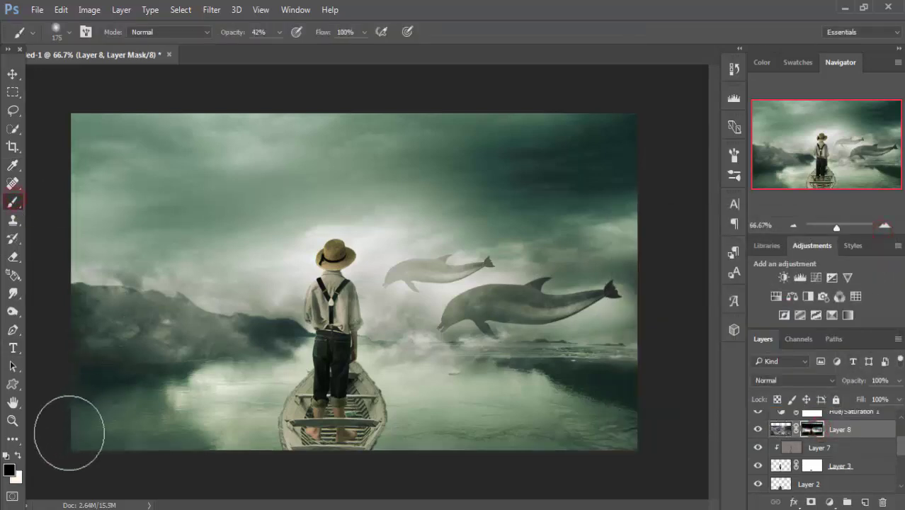
left_click(17, 454)
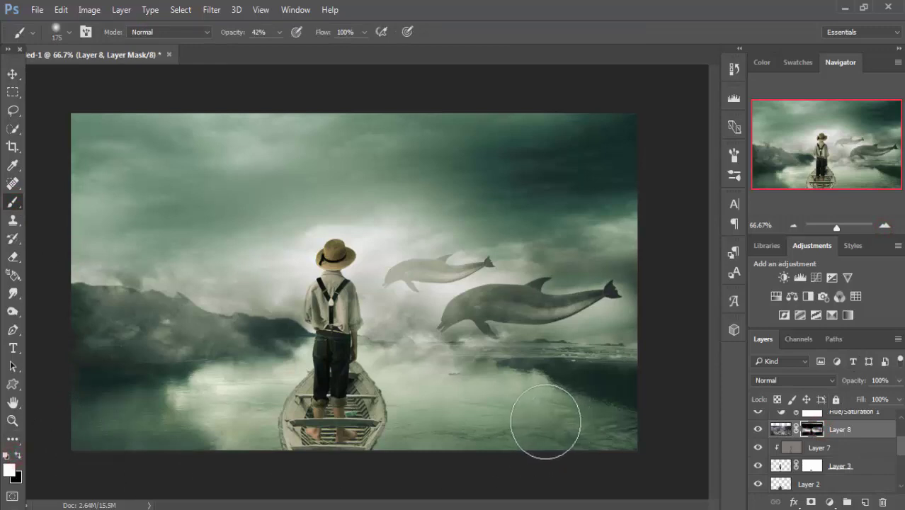
key("bracketright")
key("bracketright")
key("bracketright")
key("bracketright")
left_click_drag(511, 425, 620, 437)
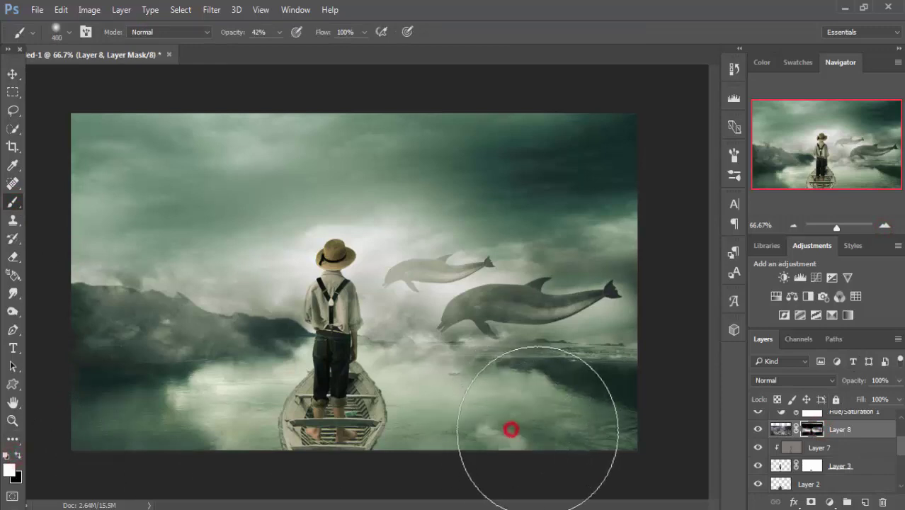
Hide water at the lower-left corner and right edge, and reveal water below the boat
left_click(117, 453)
left_click(153, 418)
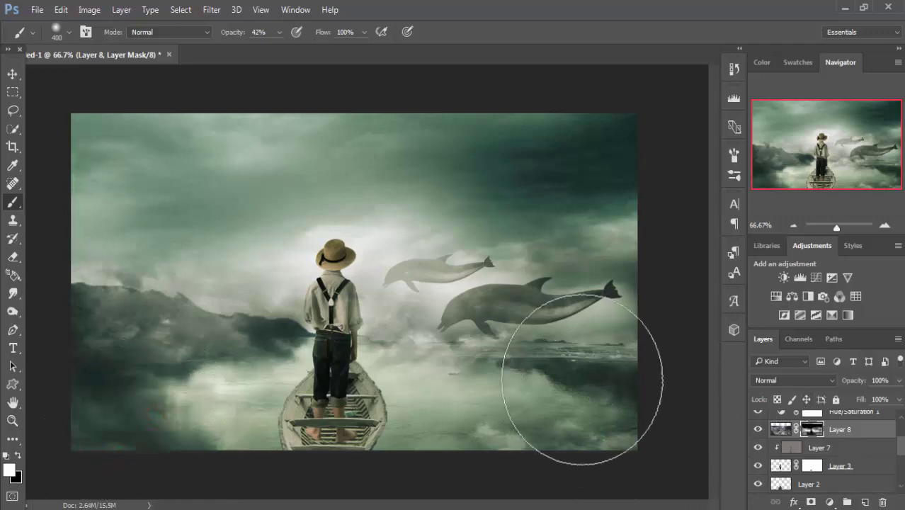
left_click(656, 313)
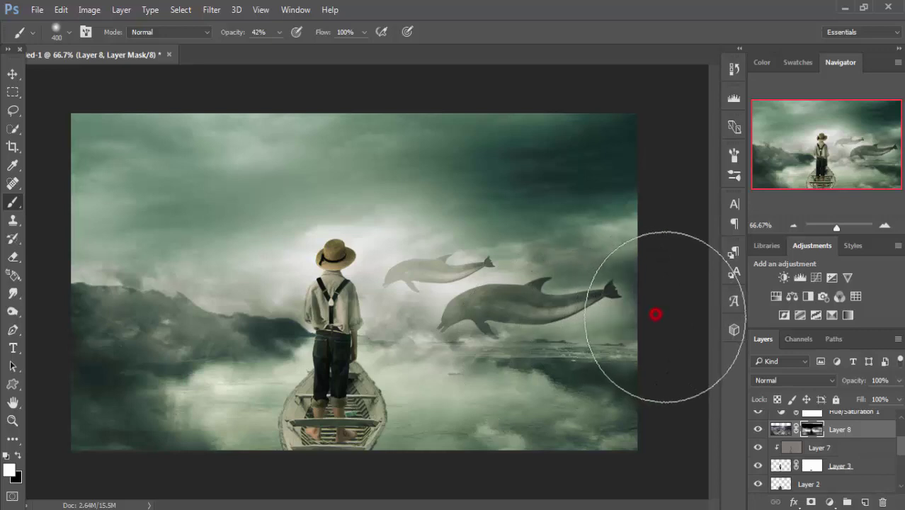
left_click(645, 337)
left_click(641, 359)
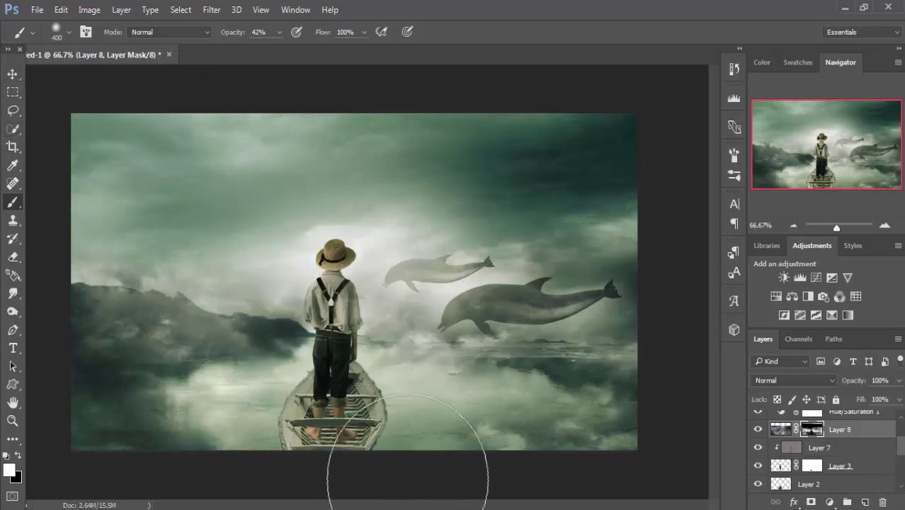
left_click(407, 479)
left_click(396, 479)
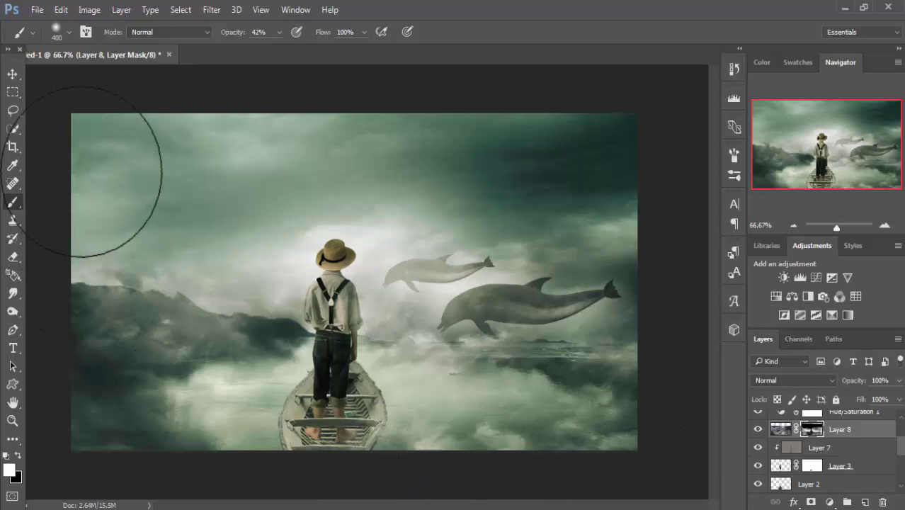
left_click(10, 74)
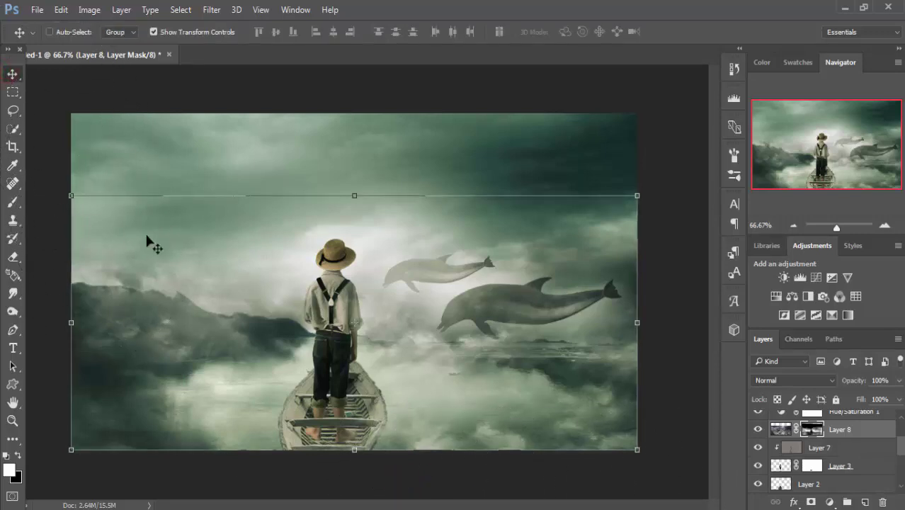
Scroll the Layers panel and select the small dolphin layer, Layer 5 copy
left_click(668, 280)
left_click_drag(901, 452, 901, 423)
left_click(871, 419)
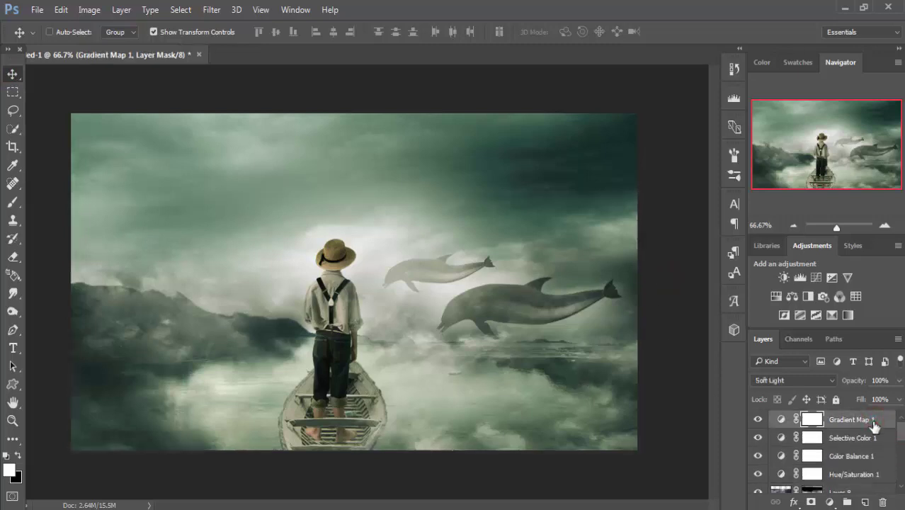
left_click_drag(902, 435, 901, 468)
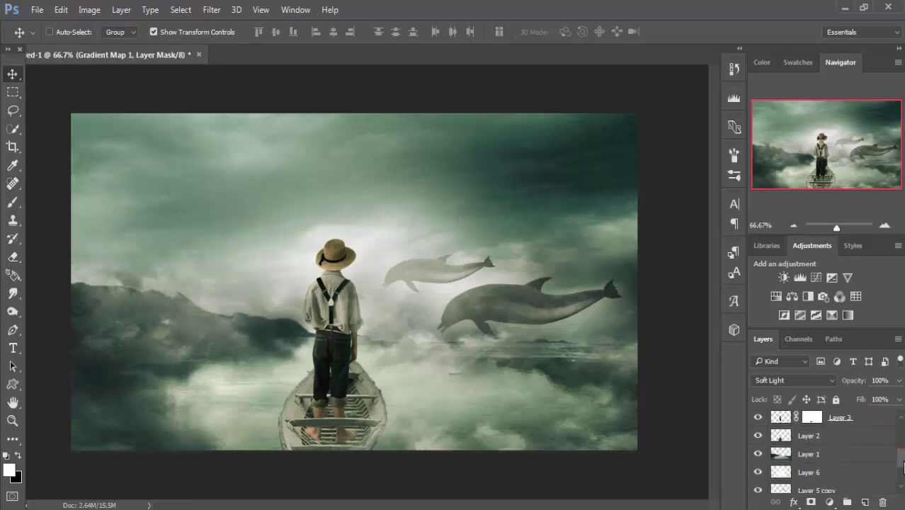
left_click(819, 454)
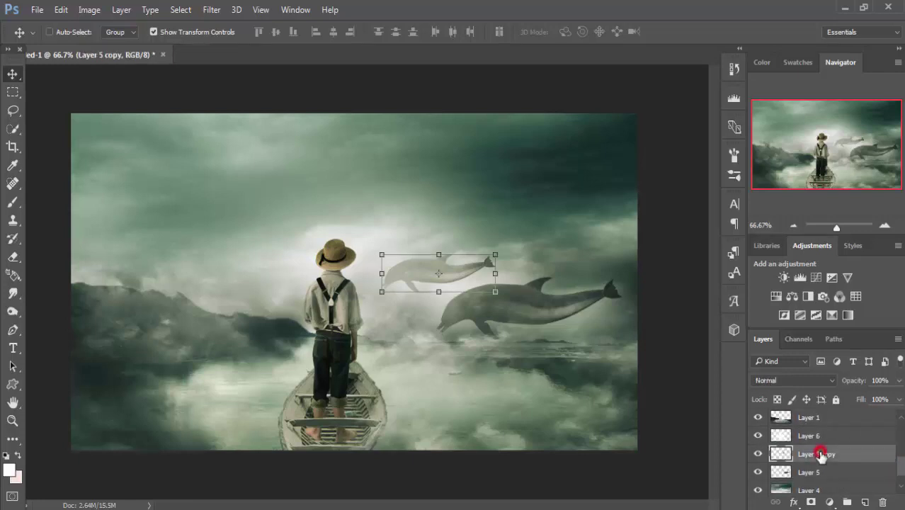
Duplicate Layer 5 copy, move it to the upper-left sky and set opacity to 43%
right_click(823, 454)
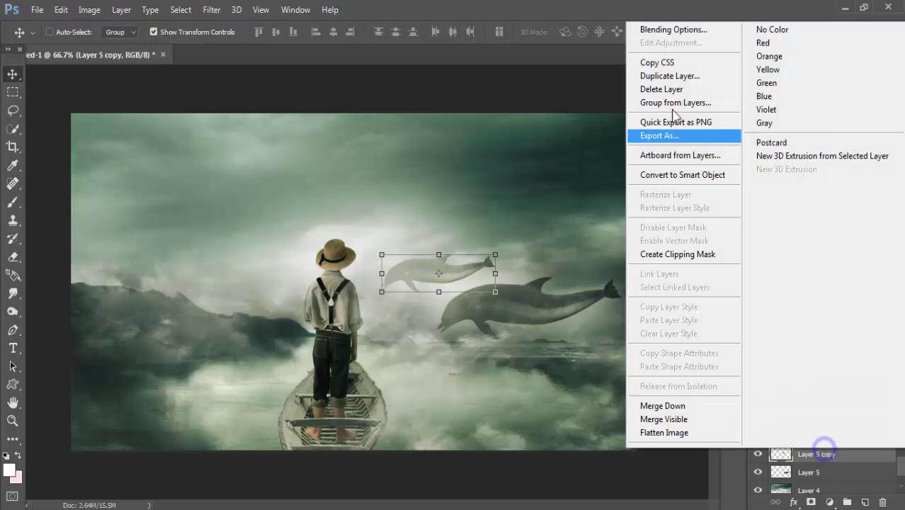
left_click(665, 72)
left_click(835, 168)
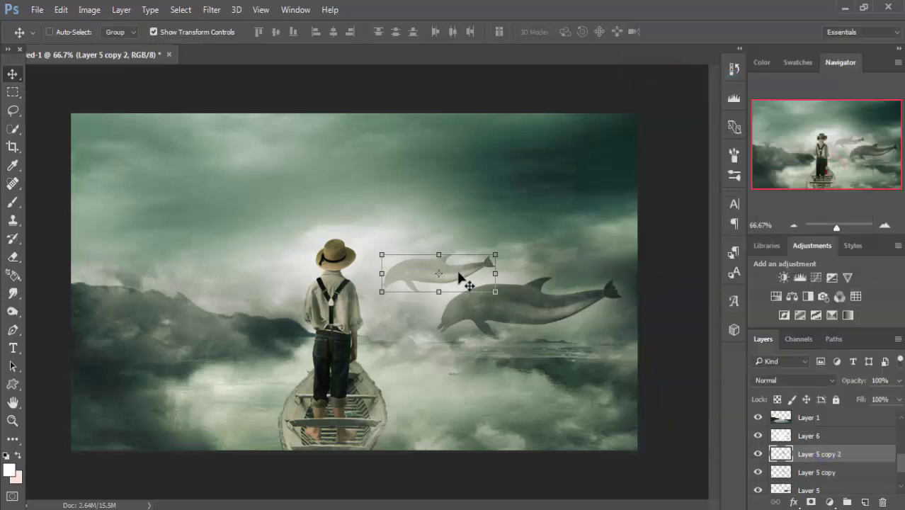
mouse_move(458, 271)
left_mouse_down()
mouse_move(460, 241)
mouse_move(212, 210)
left_mouse_up()
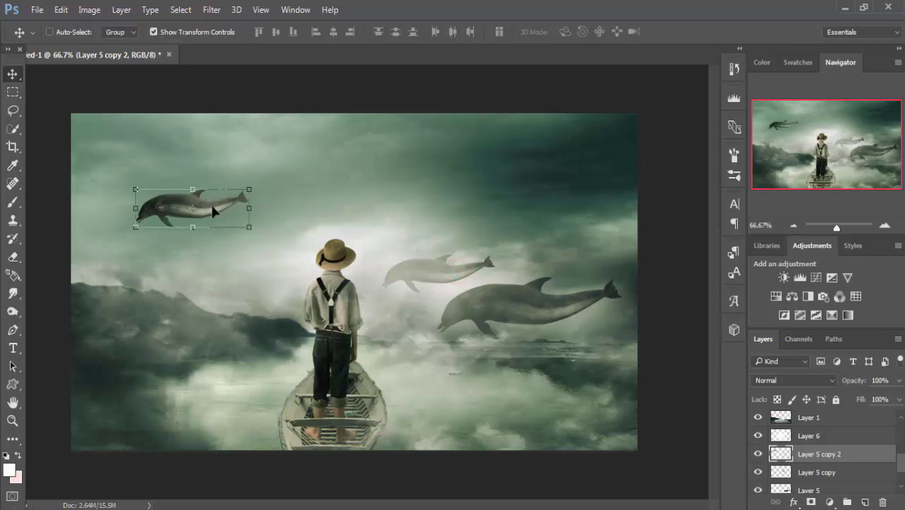
left_click_drag(208, 207, 200, 206)
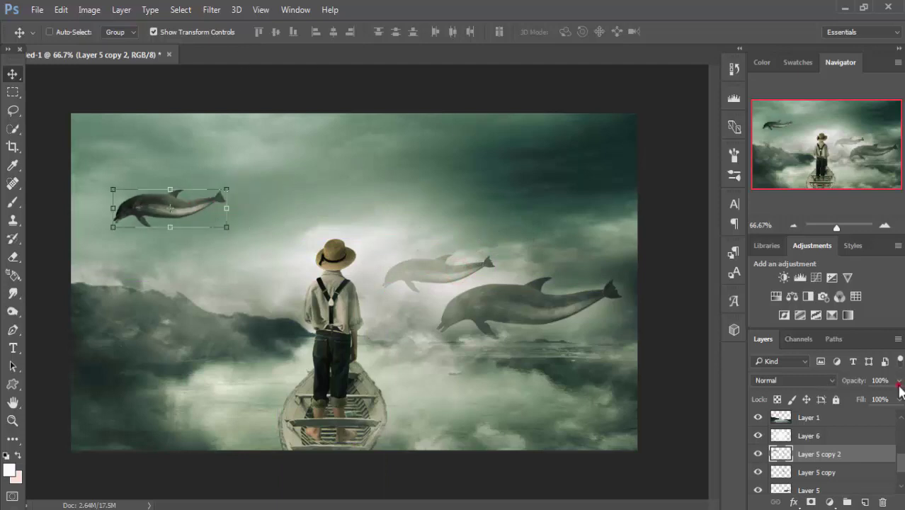
left_click_drag(898, 383, 888, 398)
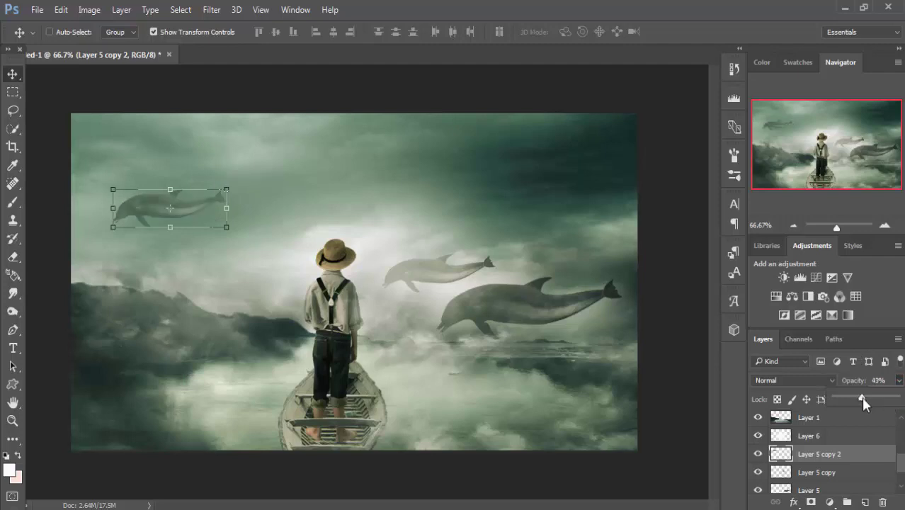
Duplicate the faded dolphin as Layer 5 copy 3 and place it higher in the top-left sky
right_click(853, 463)
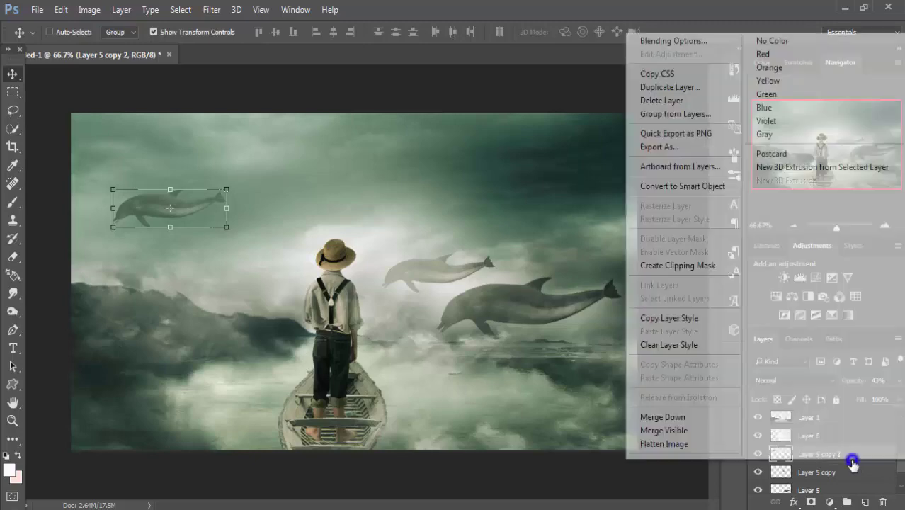
left_click(697, 87)
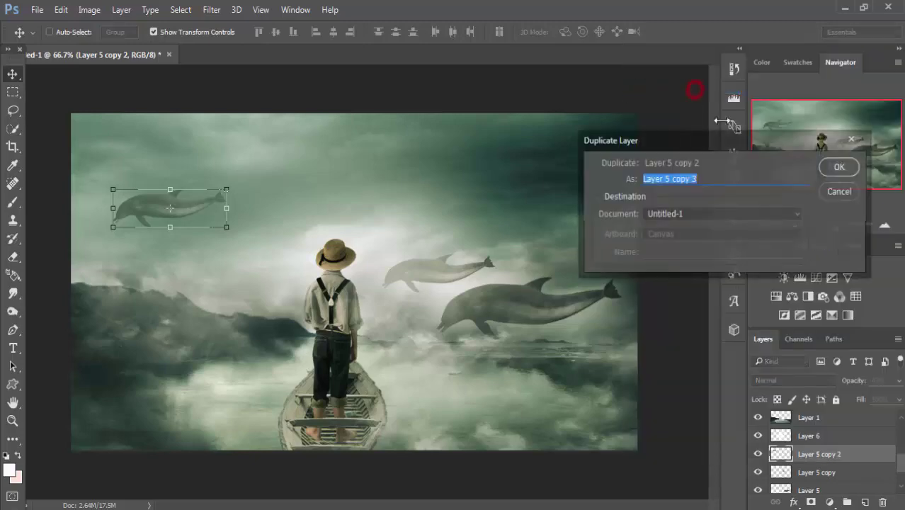
left_click(833, 166)
mouse_move(190, 205)
left_mouse_down()
mouse_move(267, 170)
mouse_move(137, 151)
mouse_move(155, 156)
mouse_move(202, 130)
mouse_move(193, 152)
left_mouse_up()
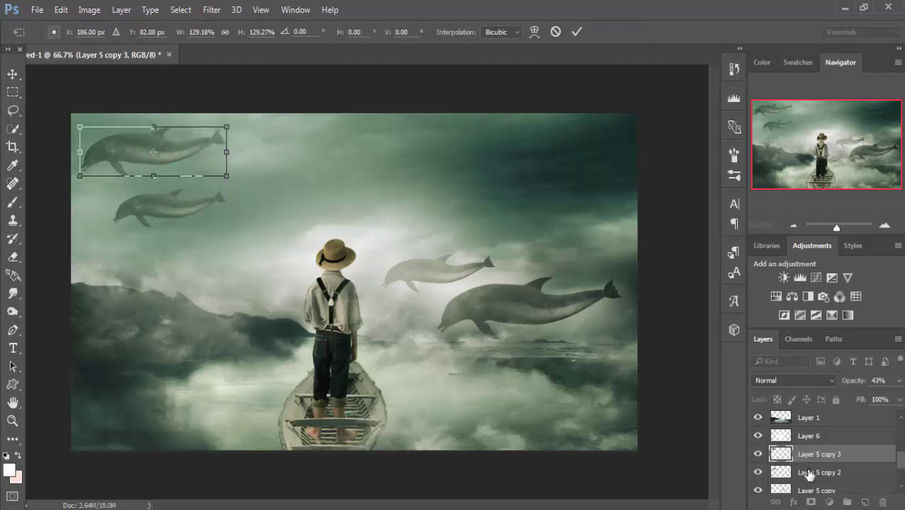
left_click(576, 31)
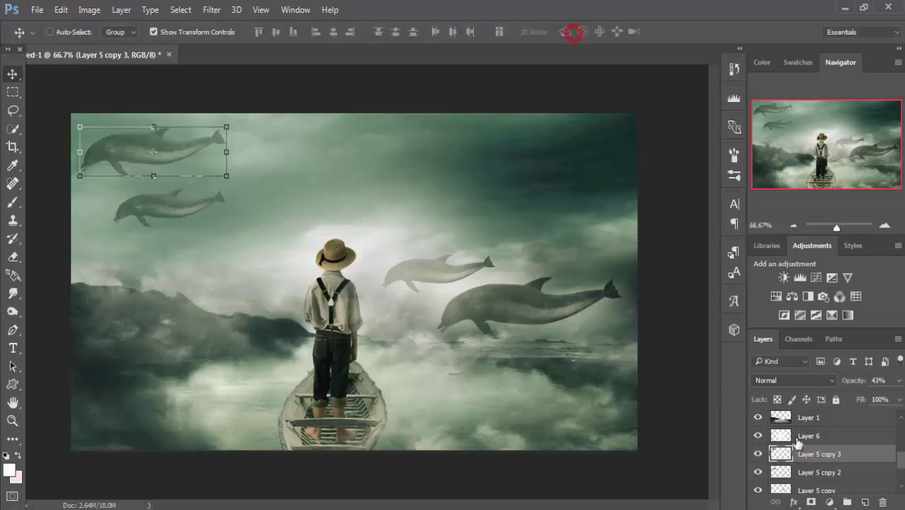
Move the Layer 5 copy 2 dolphin right and slightly up
left_click(810, 472)
left_click_drag(202, 207, 303, 197)
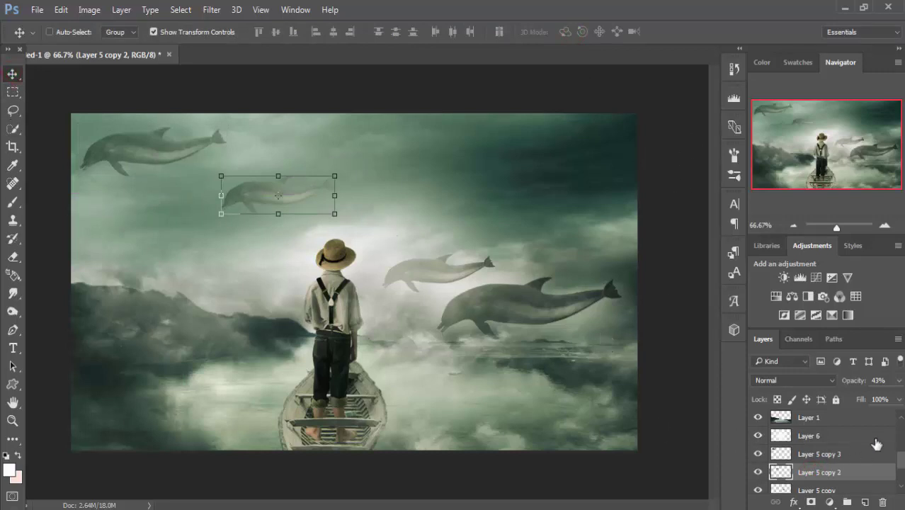
left_click(853, 419)
Stamp all visible layers into a new merged Layer 9 above Gradient Map 1
left_click_drag(902, 462, 902, 416)
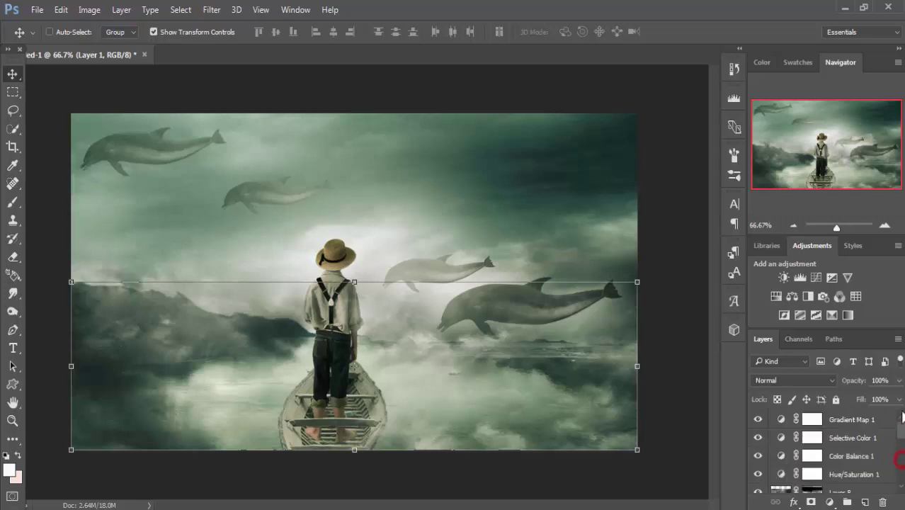
left_click(858, 422)
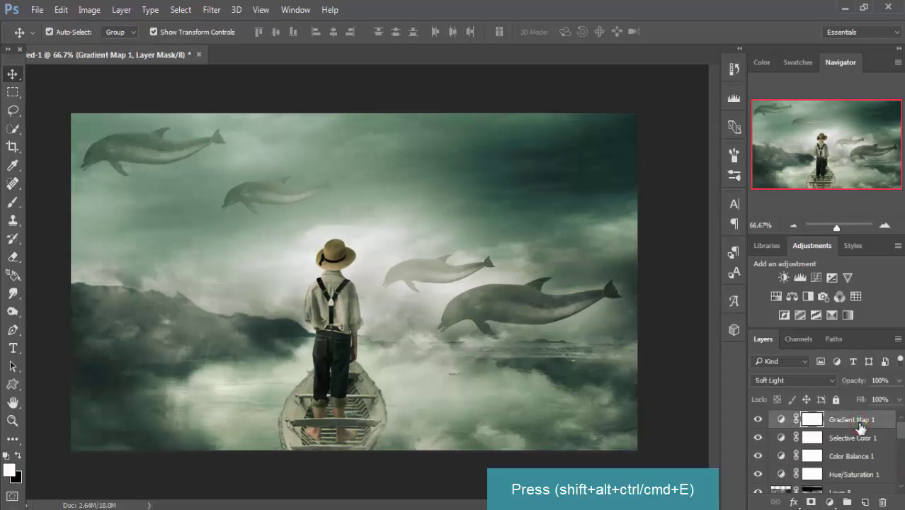
key("ctrl+shift+alt+e")
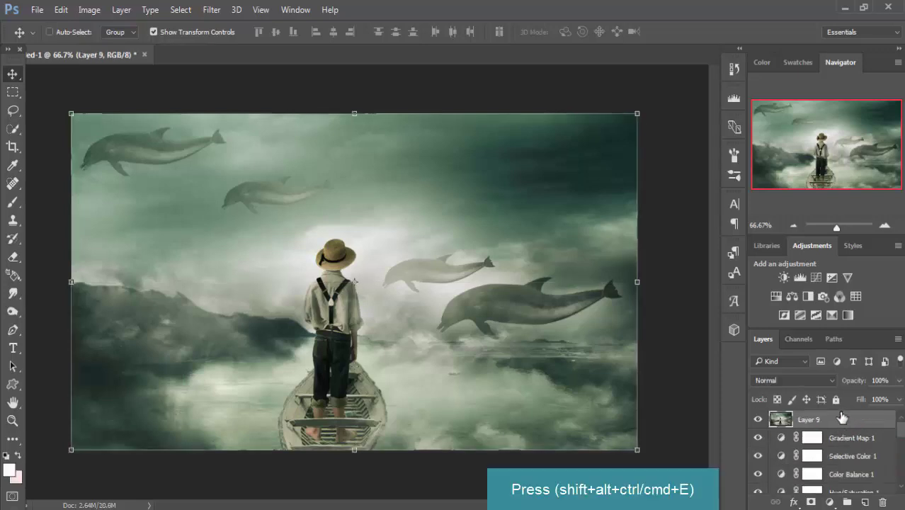
In Camera Raw Filter, warm Temperature to +6 and set Clarity to -4
left_click(211, 10)
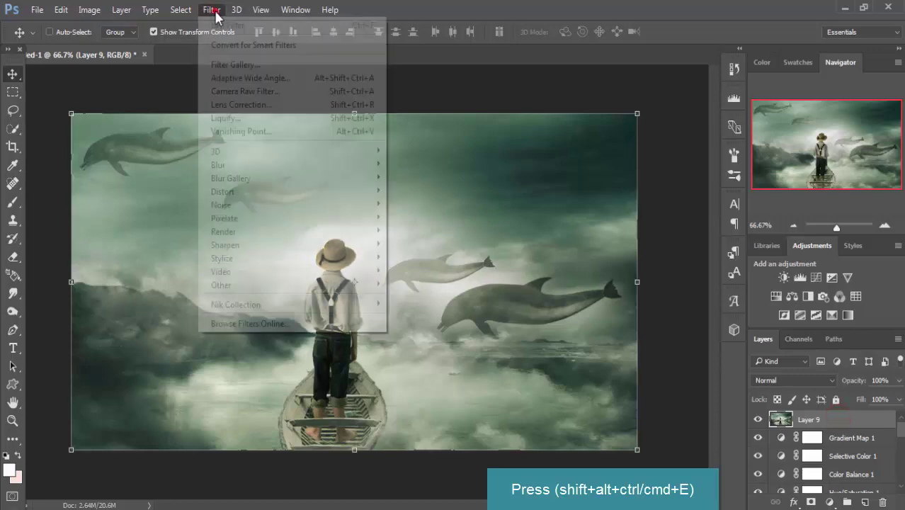
left_click(225, 89)
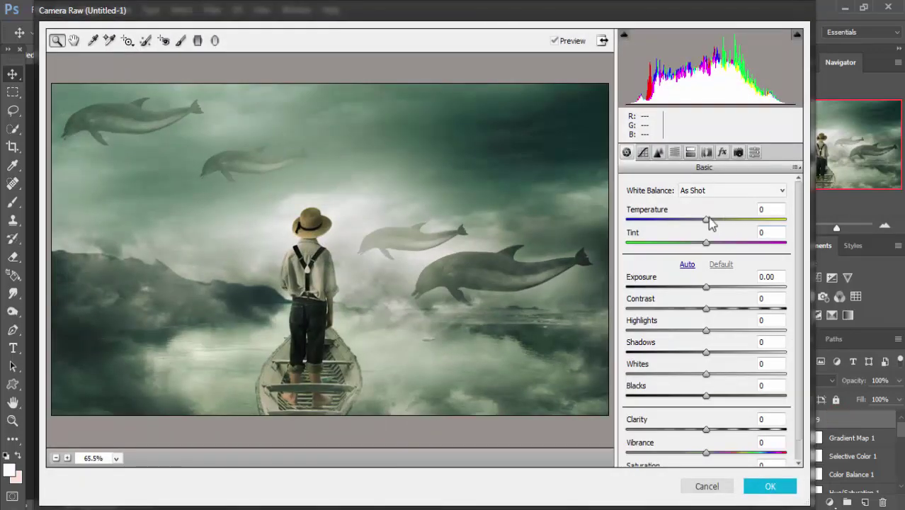
left_click_drag(706, 220, 712, 219)
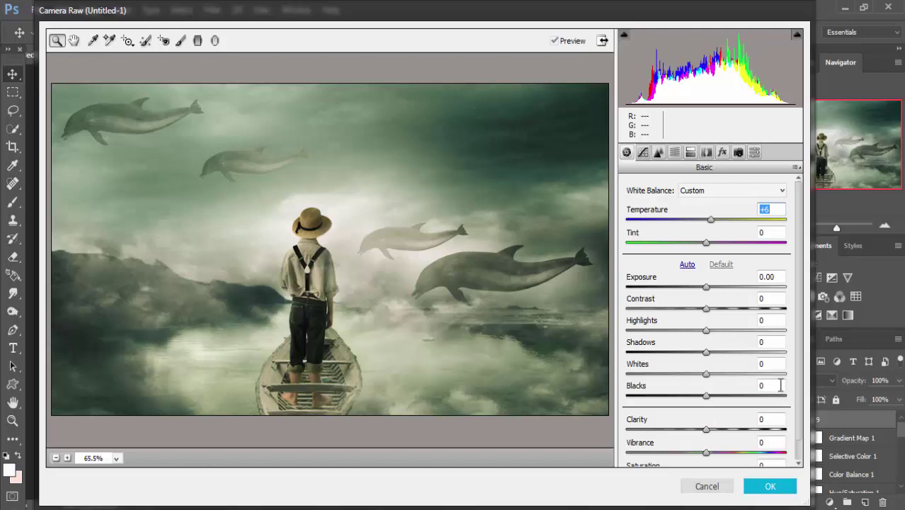
scroll(800, 382, "down", 1)
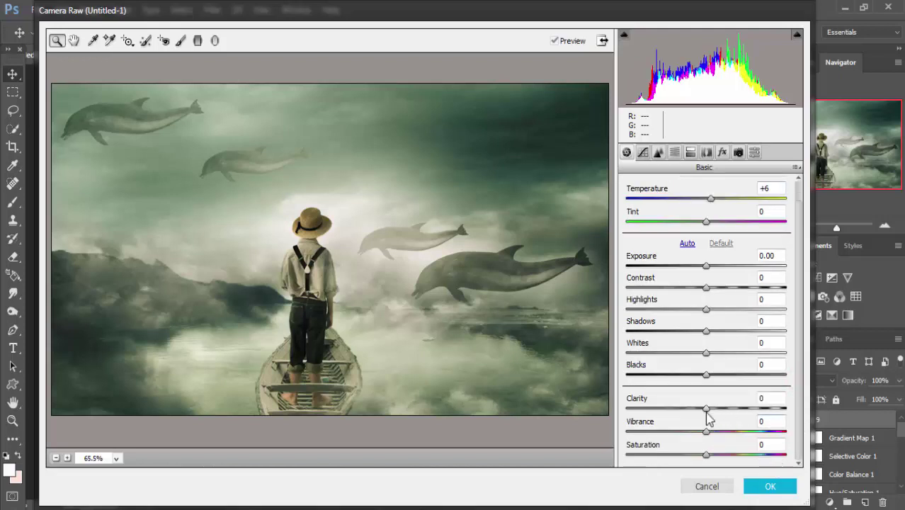
mouse_move(706, 409)
left_mouse_down()
mouse_move(733, 409)
mouse_move(706, 409)
left_mouse_up()
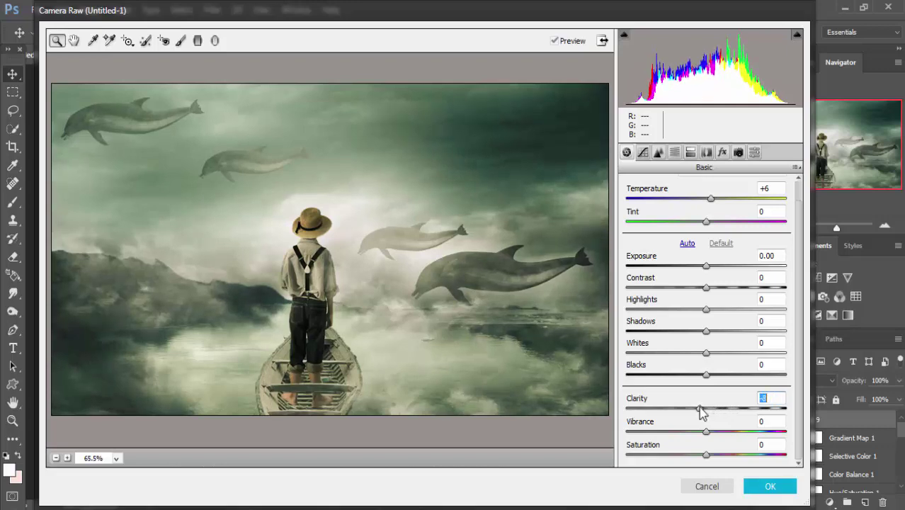
mouse_move(699, 408)
left_mouse_down()
mouse_move(706, 431)
mouse_move(728, 432)
mouse_move(708, 455)
mouse_move(730, 454)
left_mouse_up()
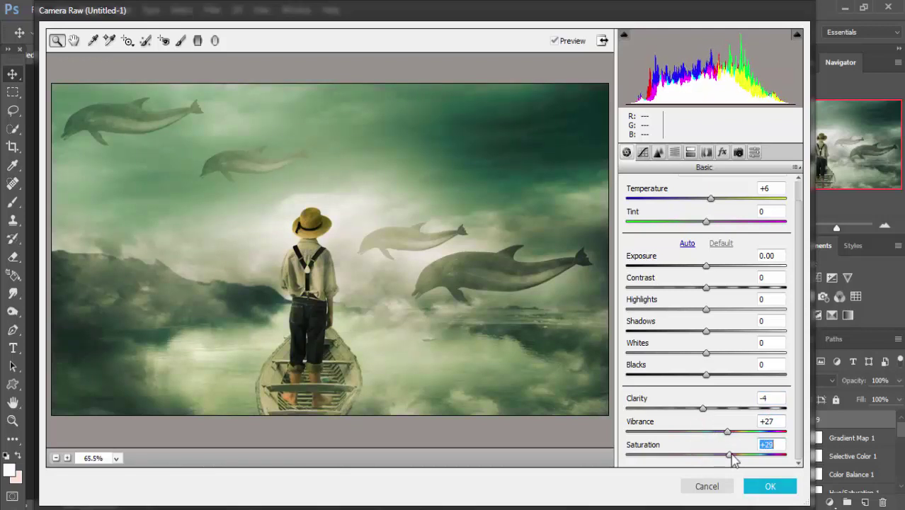
left_click(690, 152)
Set highlights hue 189 saturation 16 and shadows saturation 18, then apply Camera Raw
left_click_drag(630, 207, 720, 215)
left_click(631, 231)
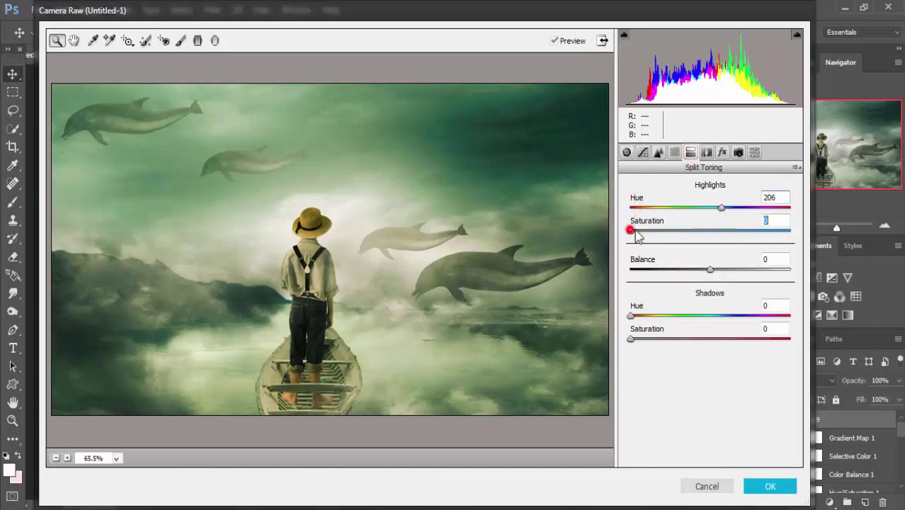
left_click_drag(637, 235, 657, 236)
left_click_drag(631, 334, 663, 343)
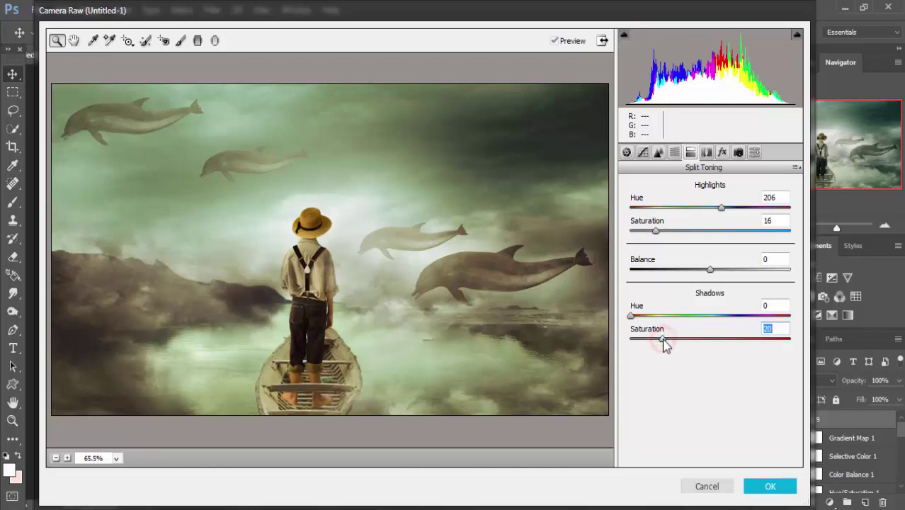
left_click_drag(666, 345, 660, 345)
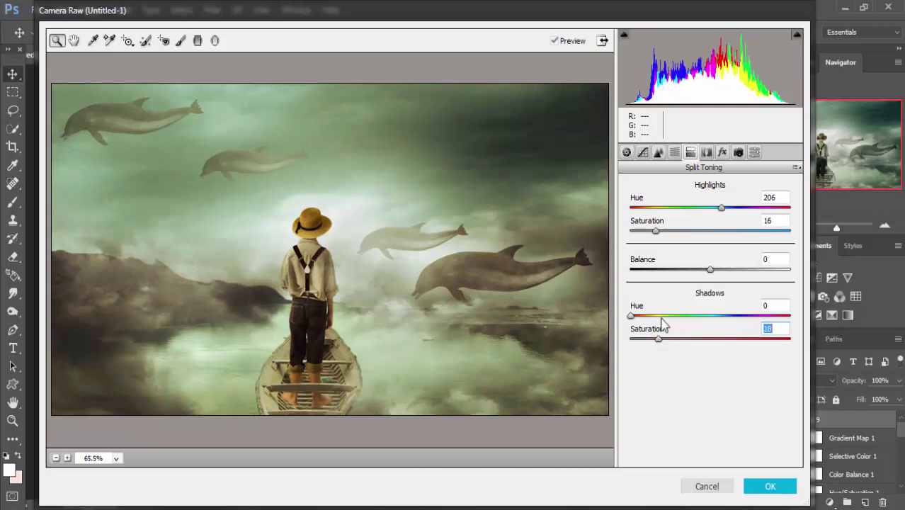
left_click_drag(655, 344, 645, 345)
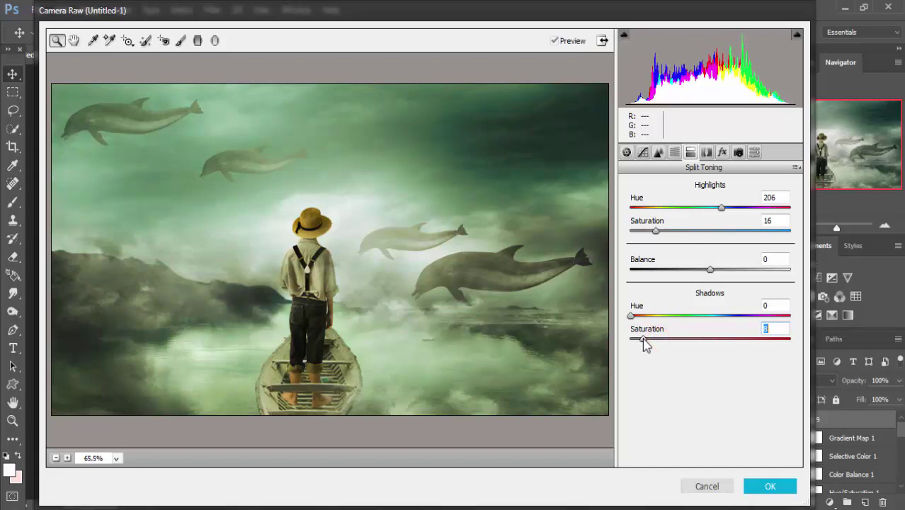
mouse_move(720, 207)
left_mouse_down()
mouse_move(735, 217)
mouse_move(713, 210)
left_mouse_up()
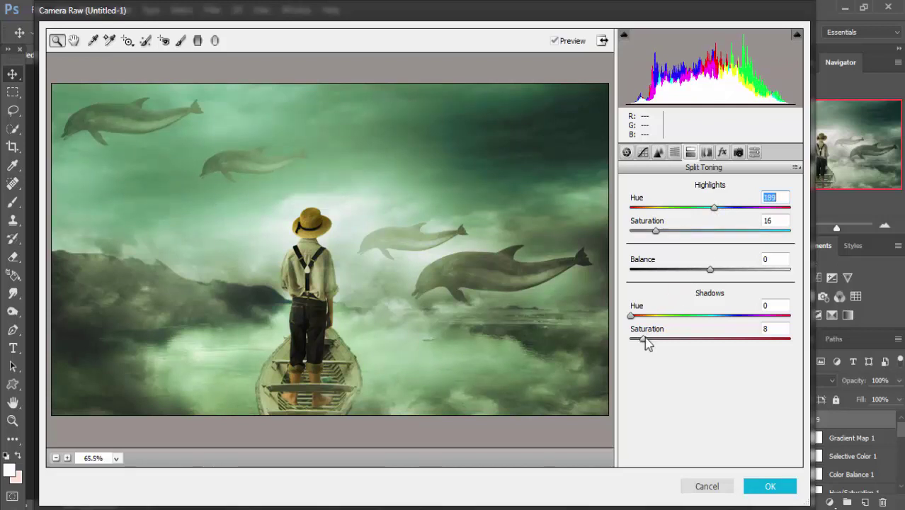
left_click_drag(644, 339, 659, 339)
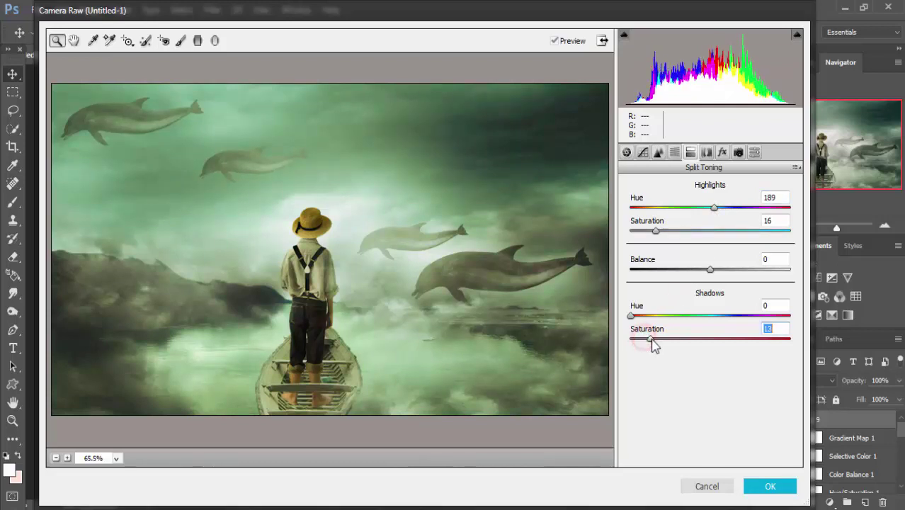
left_click(765, 489)
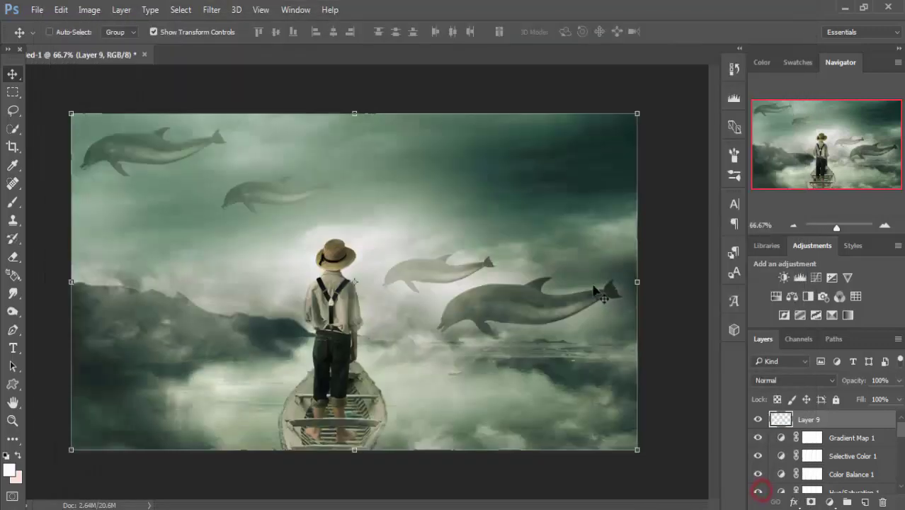
Reapply Camera Raw to Layer 9 with Temperature -9 and Tint about +23
left_click(211, 9)
left_click(227, 90)
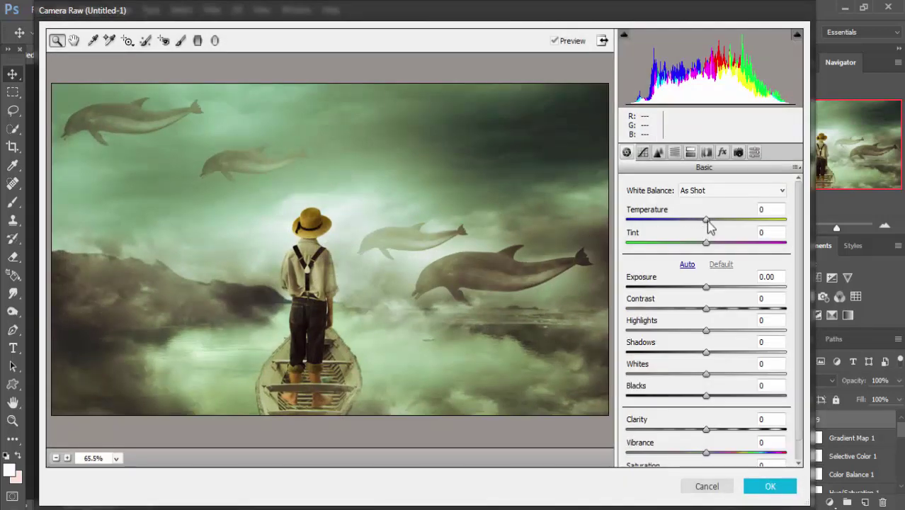
mouse_move(708, 221)
left_mouse_down()
mouse_move(699, 222)
mouse_move(729, 251)
left_mouse_up()
left_click_drag(729, 249, 727, 249)
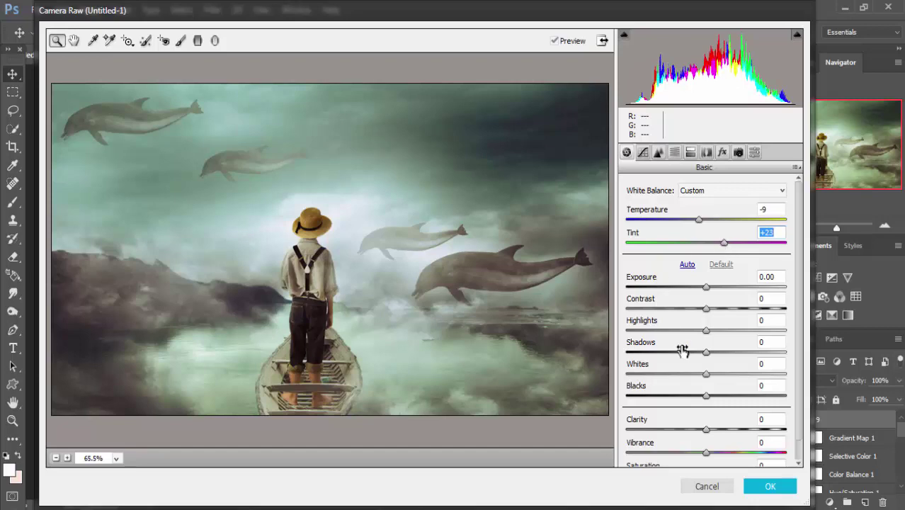
left_click(769, 488)
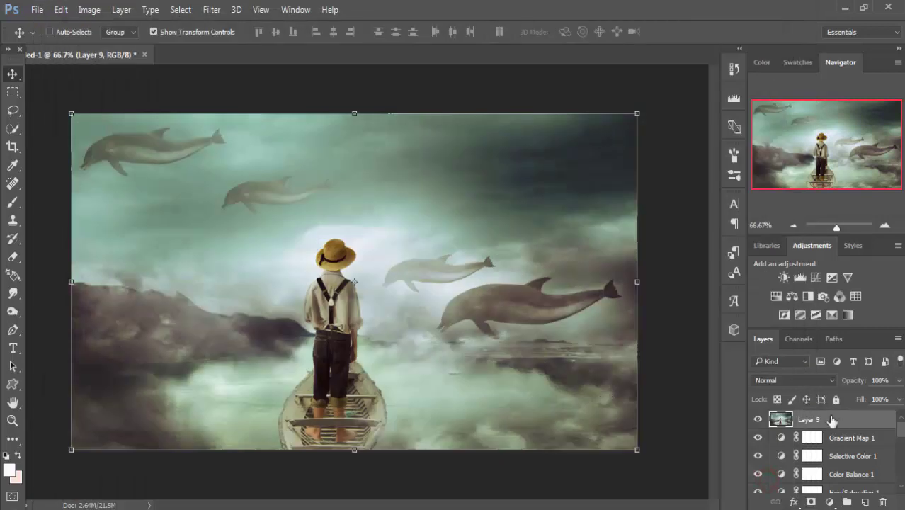
Duplicate Layer 9 as Layer 9 copy and select it
right_click(831, 418)
left_click(592, 140)
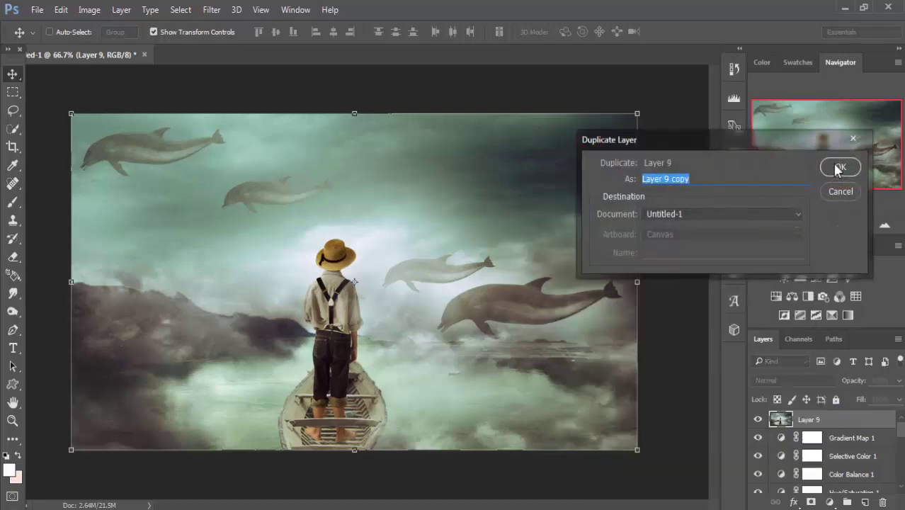
left_click(835, 168)
left_click(808, 418)
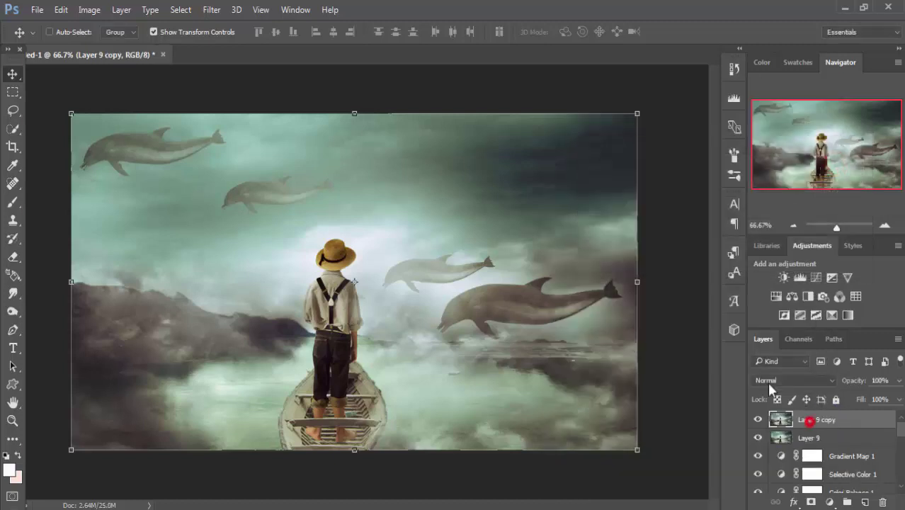
Render a 105mm Prime lens flare at 67% brightness just right of the boy
left_click(205, 10)
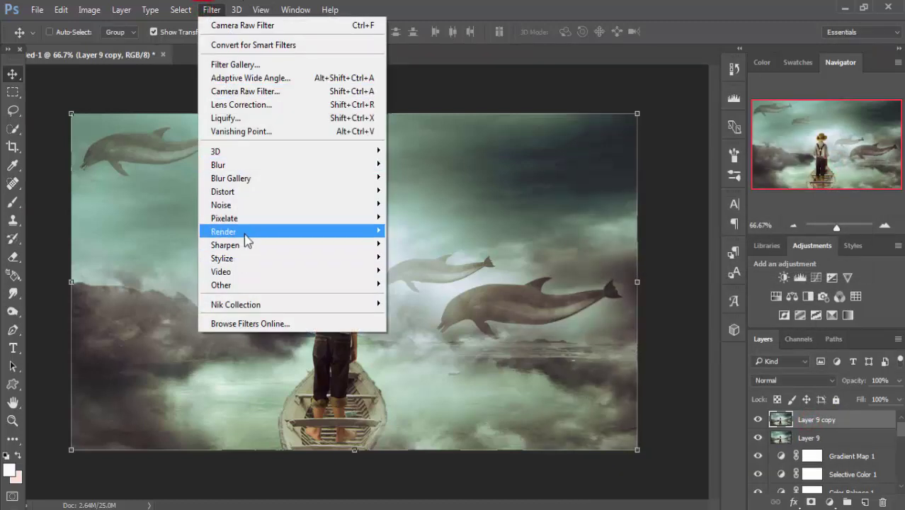
left_click(433, 318)
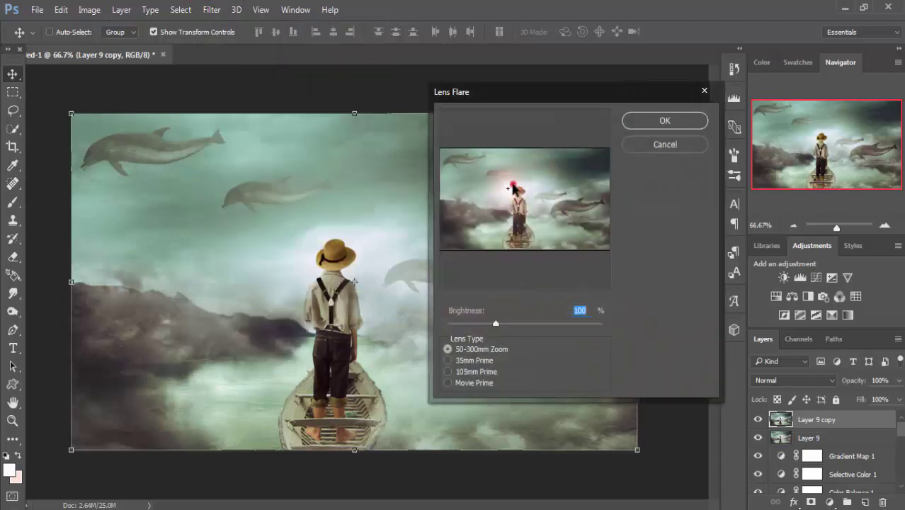
left_click(523, 190)
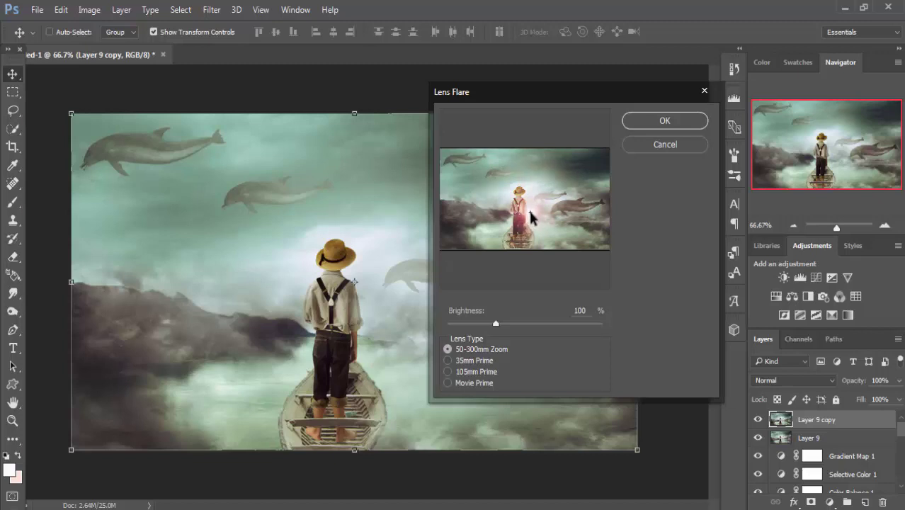
left_click(447, 360)
left_click(447, 371)
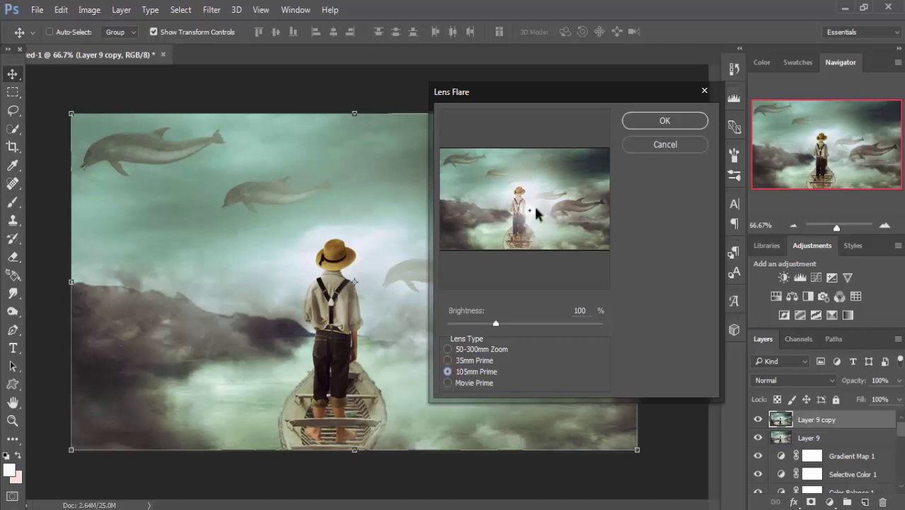
left_click_drag(494, 324, 477, 324)
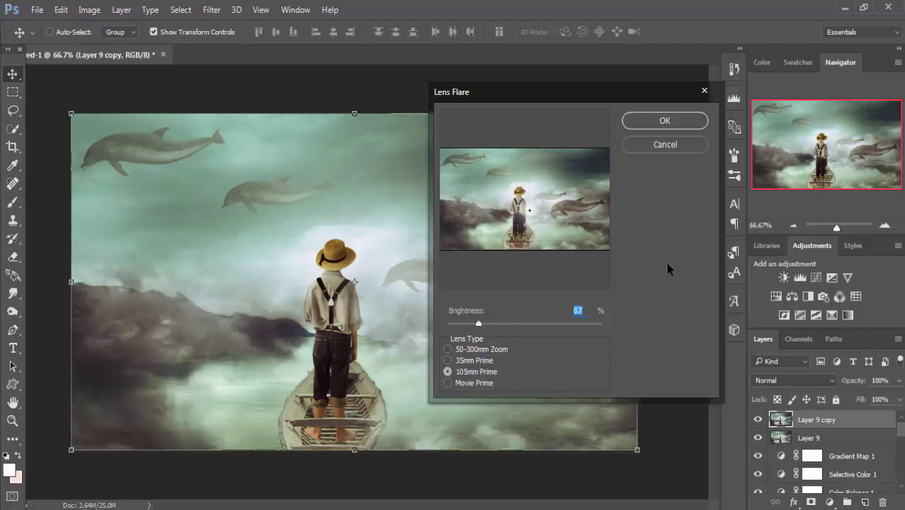
left_click(533, 204)
left_click(657, 121)
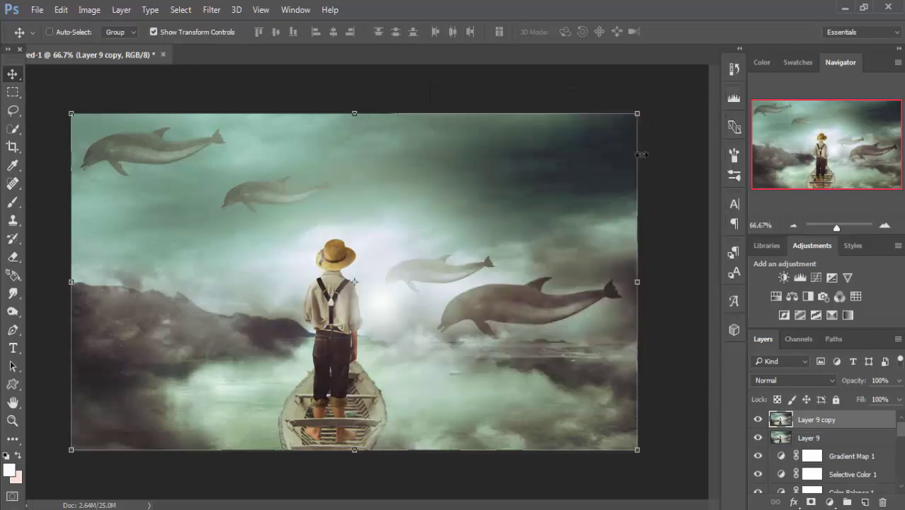
left_click(659, 239)
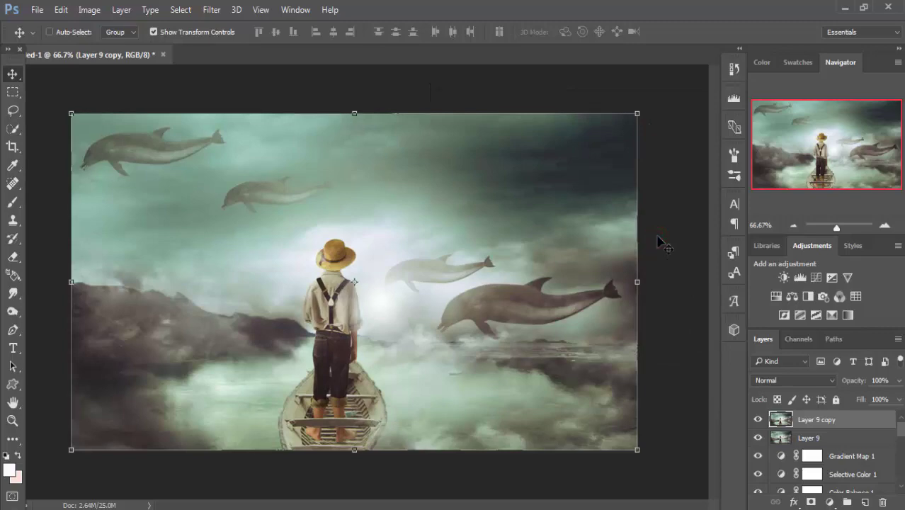